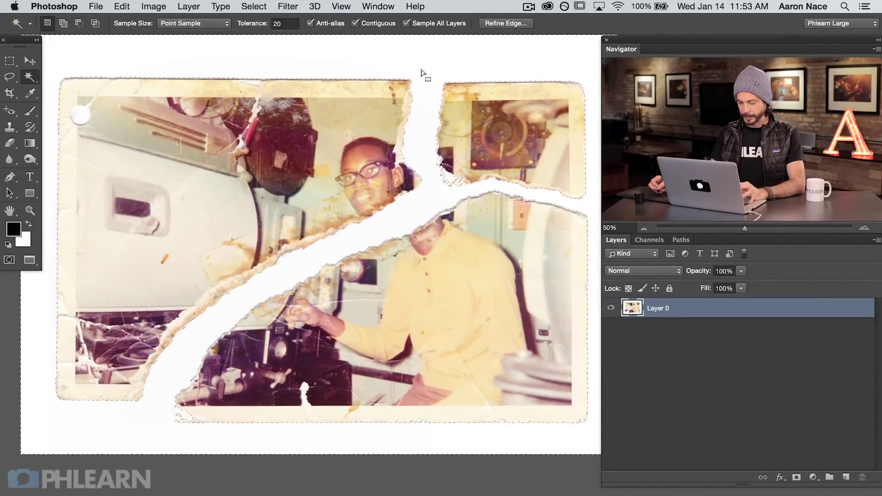
Examine the selection outline closely along the torn edges, from the bottom corner up to the man's face.
key(super+plus)
key(super+plus)
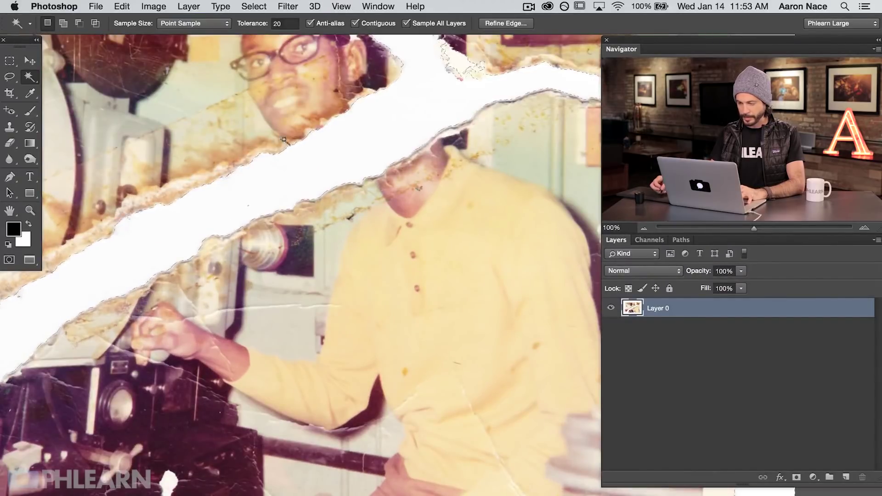
scroll(250, 225, left, 10)
scroll(250, 225, down, 3)
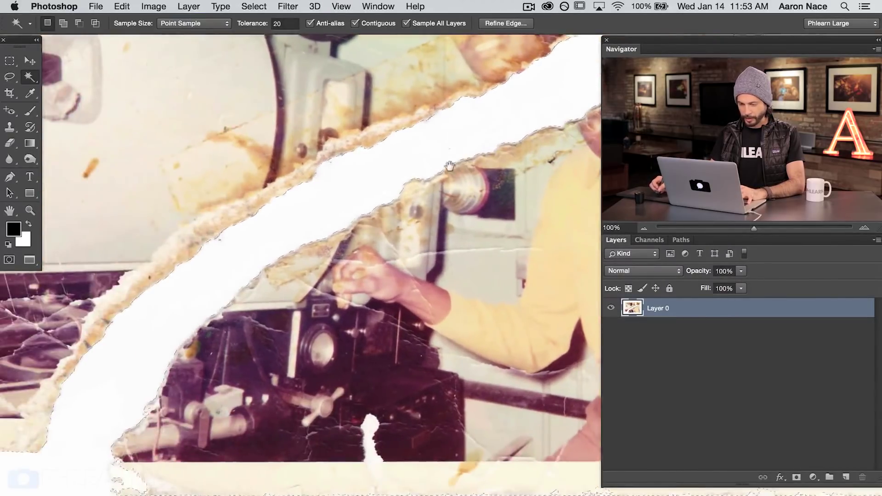
drag(270, 269, 371, 229)
scroll(372, 220, down, 2)
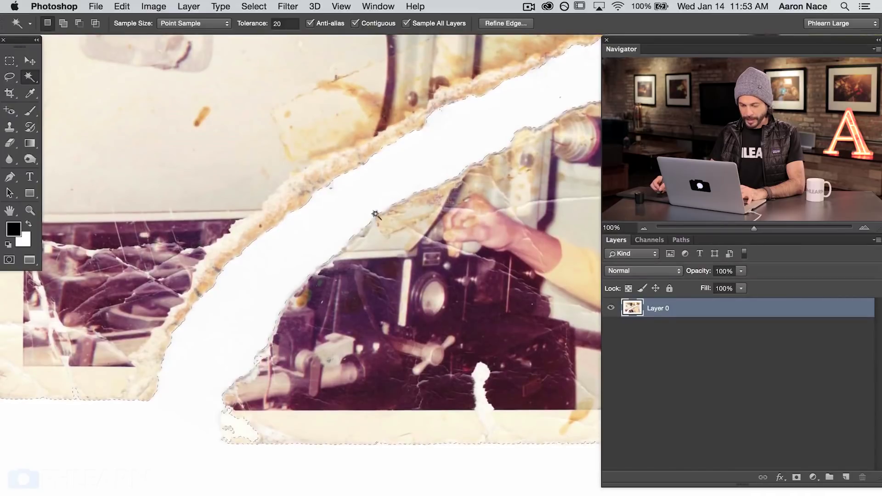
scroll(370, 230, down, 5)
scroll(370, 230, left, 4)
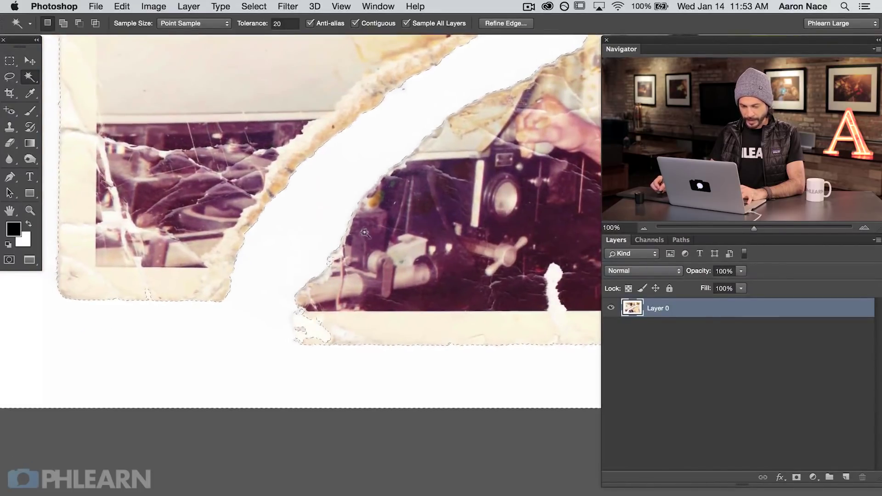
key(super+plus)
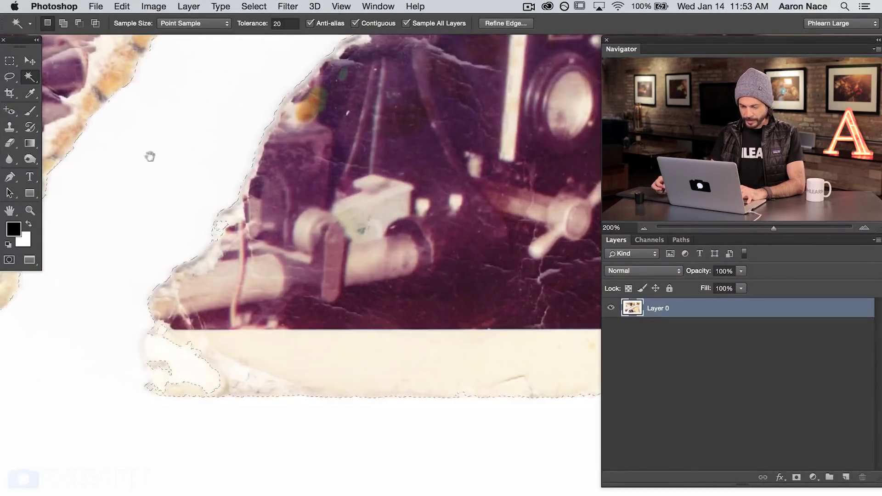
drag(162, 209, 223, 207)
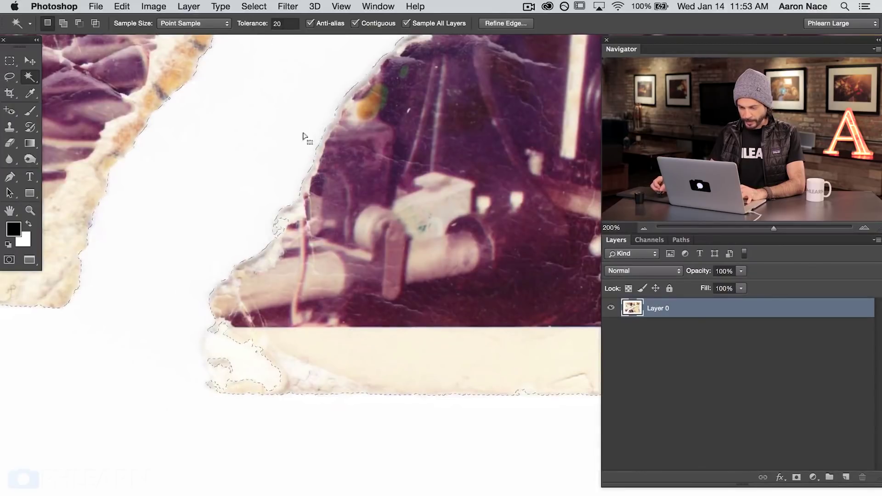
drag(396, 169, 340, 271)
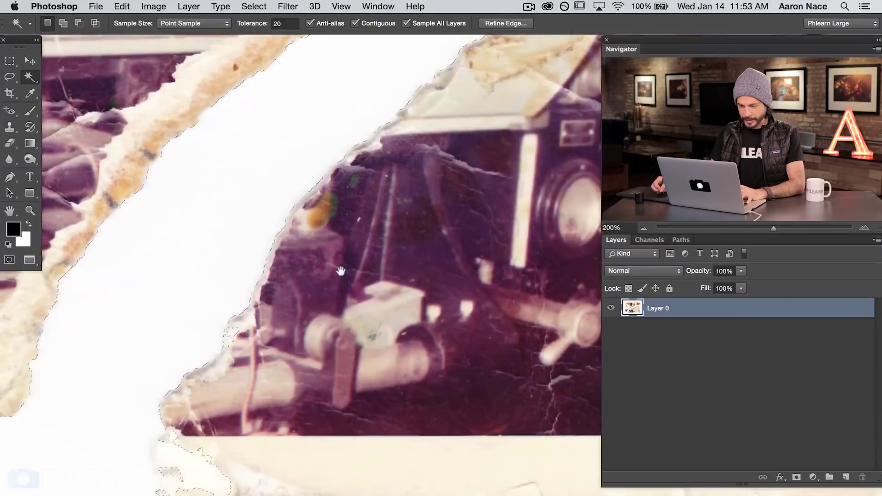
drag(394, 161, 205, 299)
drag(367, 212, 242, 331)
drag(361, 254, 141, 369)
drag(374, 233, 289, 351)
key(super+minus)
key(super+minus)
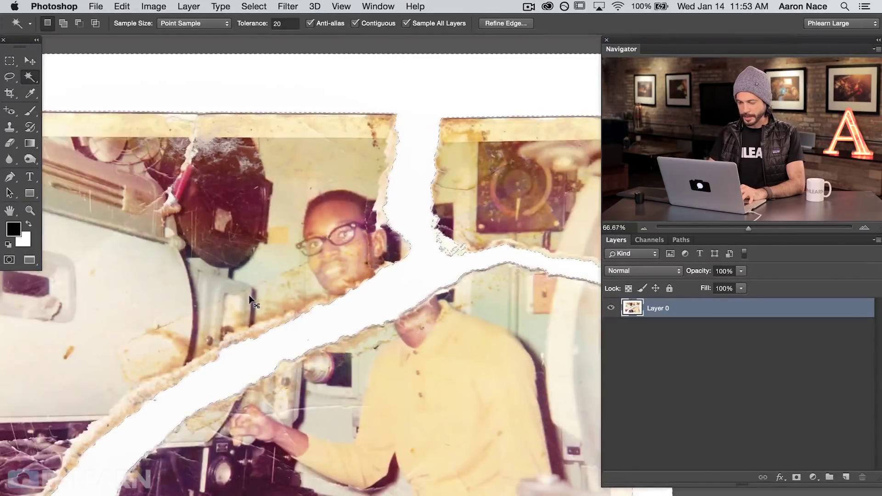
Refine the selection edge with a 2.0 px feather and a +87% edge shift, output as a selection.
drag(301, 319, 343, 240)
key(super+plus)
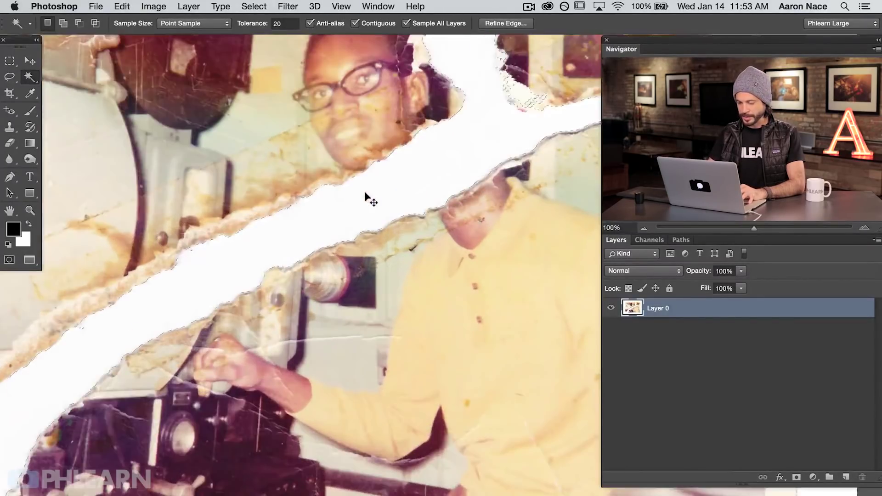
key(super+plus)
drag(320, 171, 394, 265)
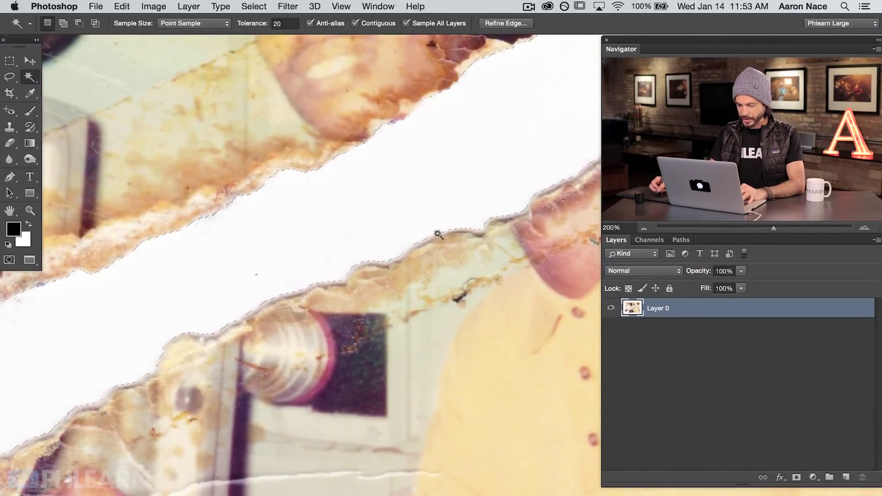
click(501, 24)
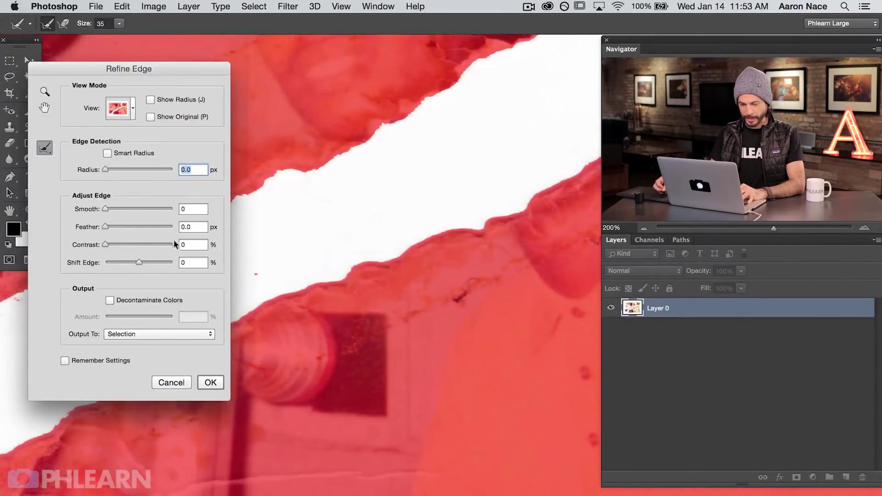
drag(107, 225, 112, 226)
drag(125, 260, 169, 260)
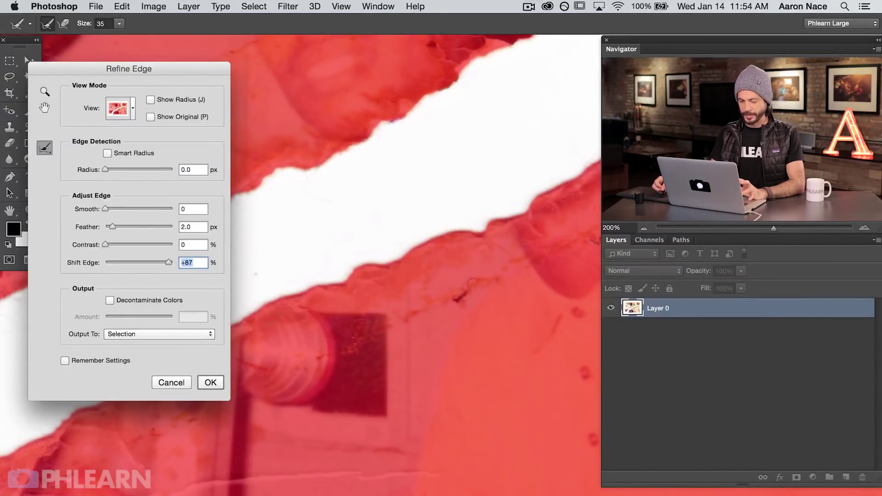
click(210, 383)
Invert the white background selection so that it covers the torn photo pieces.
key(super+minus)
key(super+minus)
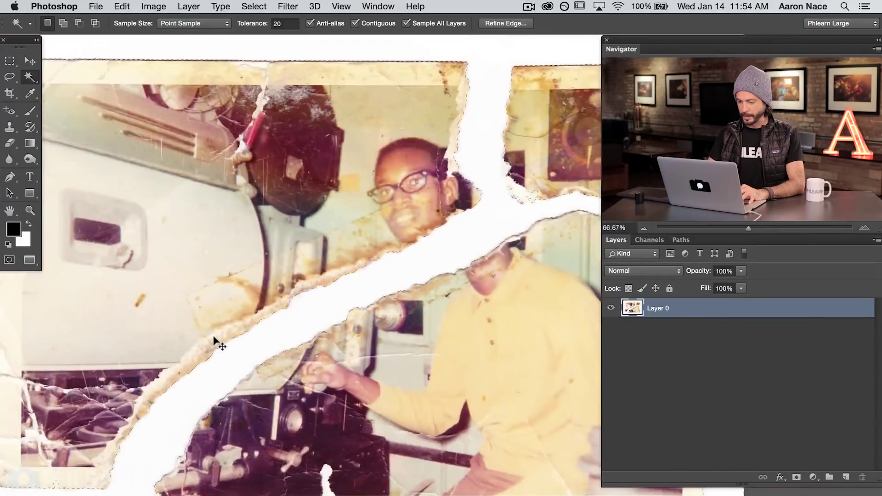
key(super+minus)
drag(449, 264, 326, 257)
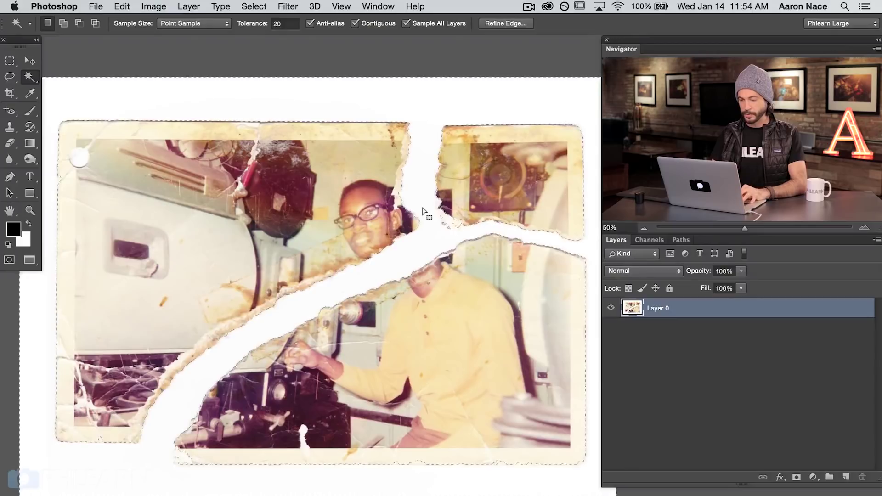
click(254, 6)
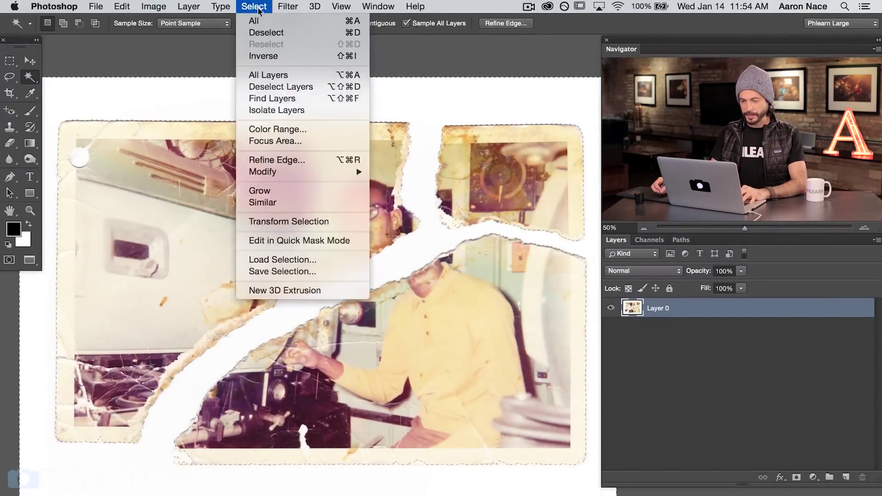
click(272, 57)
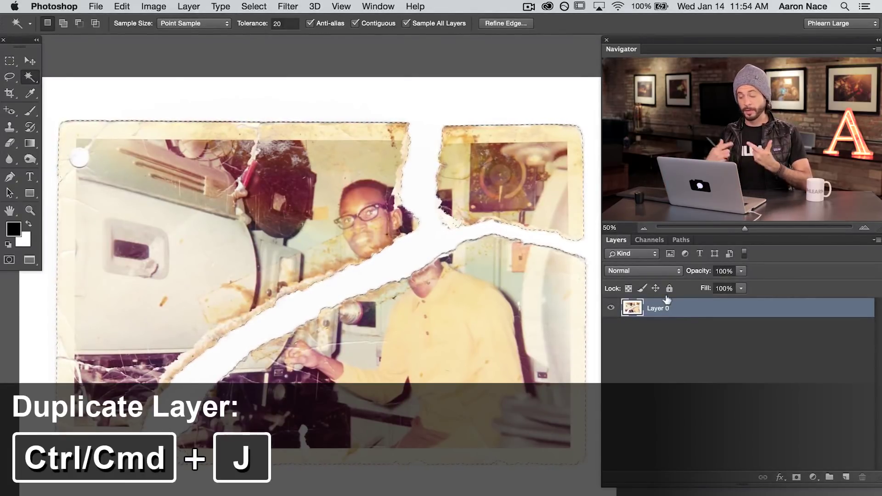
Copy the selected photo pieces onto a new layer and hide the original Layer 0.
key(super+j)
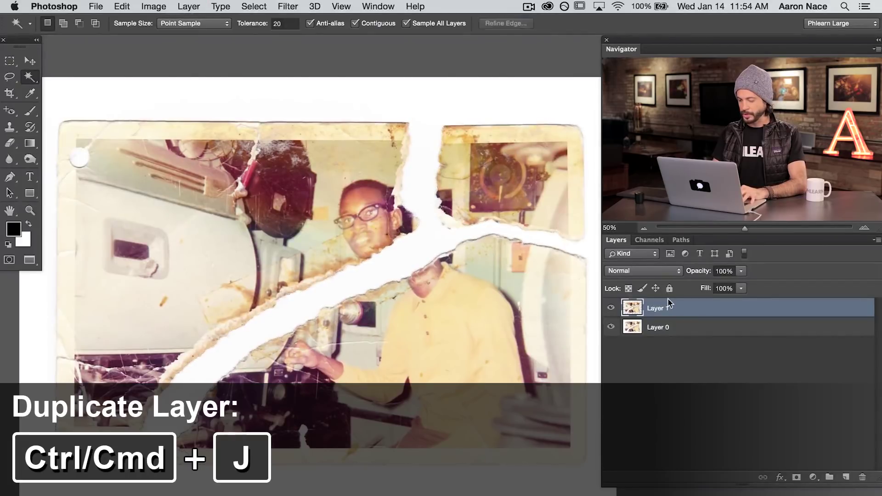
click(610, 327)
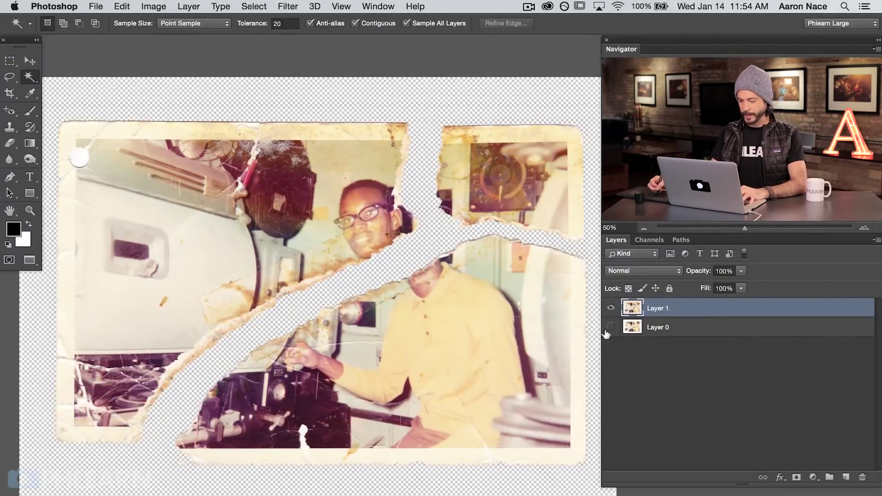
click(612, 326)
click(611, 327)
click(611, 328)
click(611, 327)
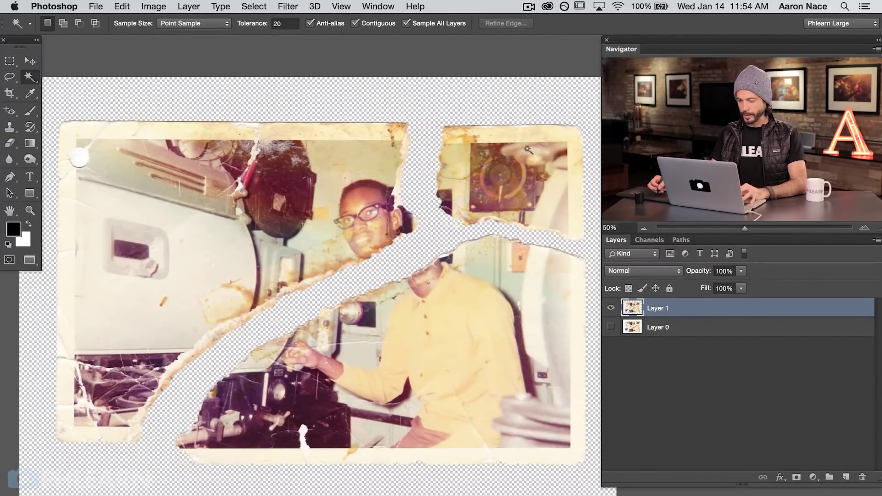
Lasso the upper-right torn piece on Layer 1, cut it and paste it in place onto its own new layer.
scroll(425, 224, right, 3)
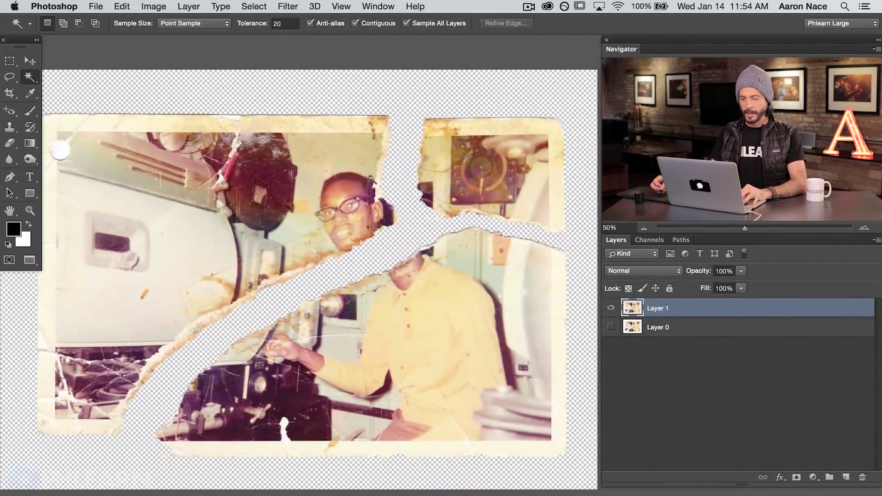
click(11, 79)
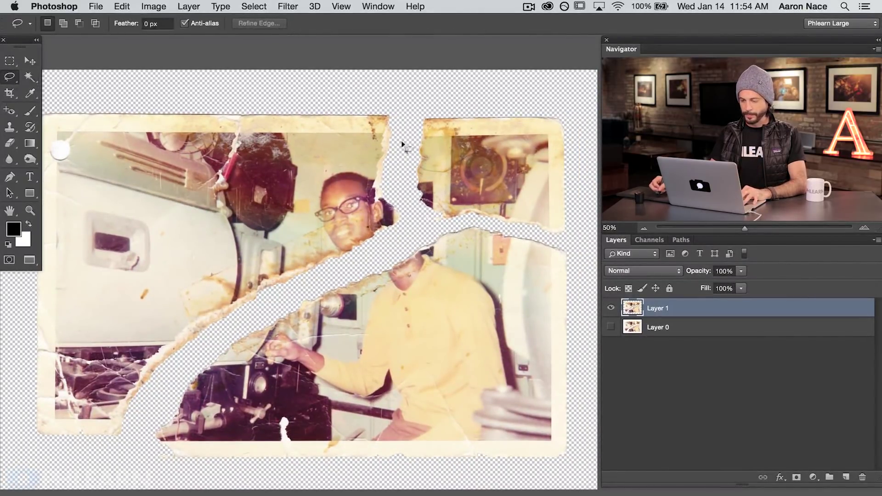
drag(421, 222, 456, 219)
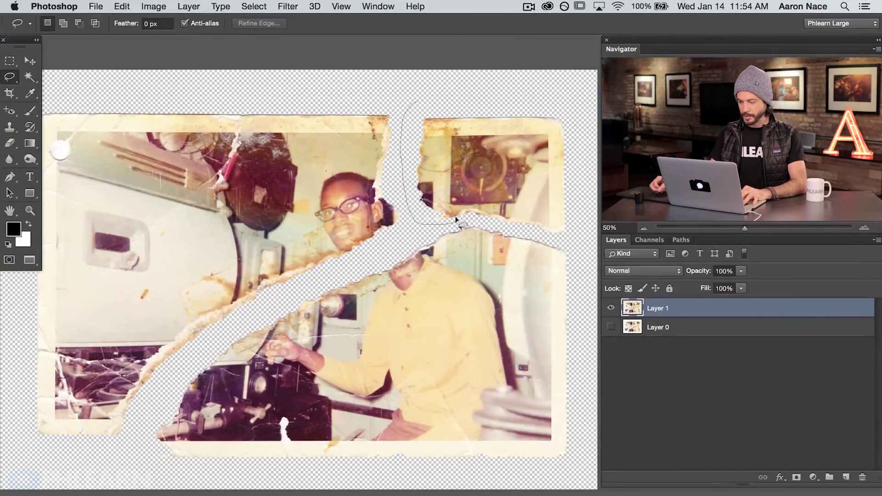
mouse_move(583, 193)
mouse_down()
mouse_move(573, 122)
mouse_move(557, 96)
mouse_up()
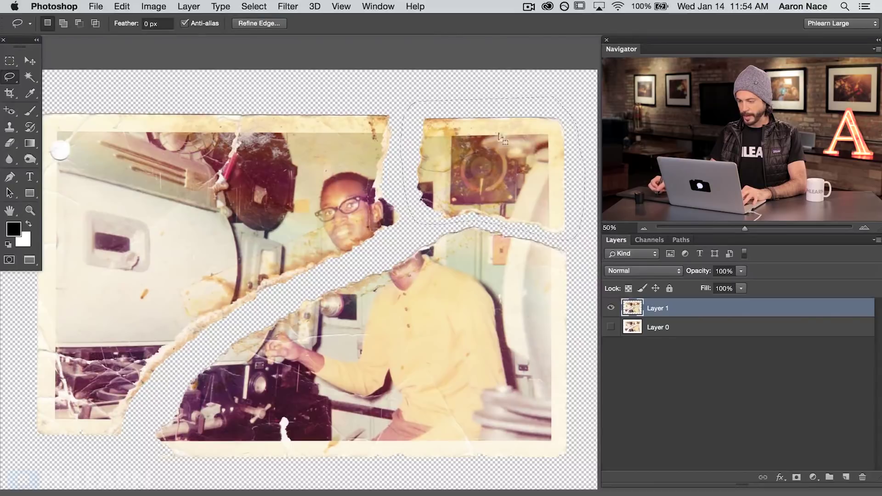
click(611, 308)
click(611, 308)
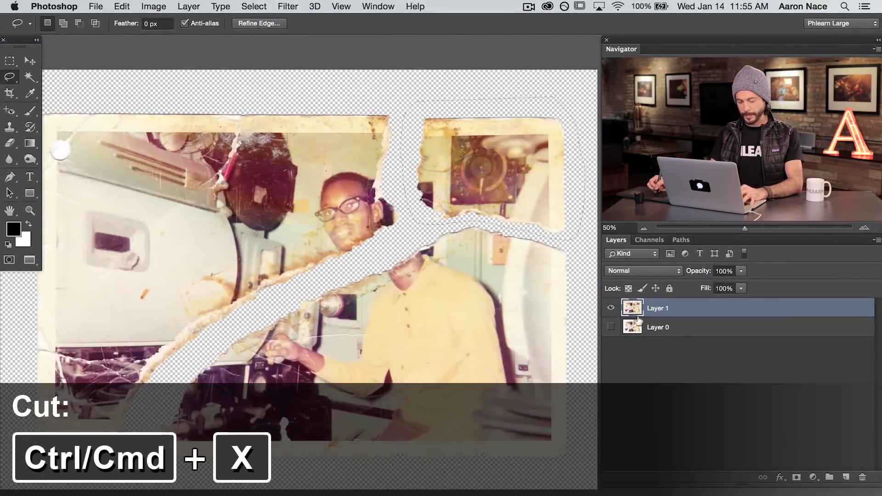
key(super+x)
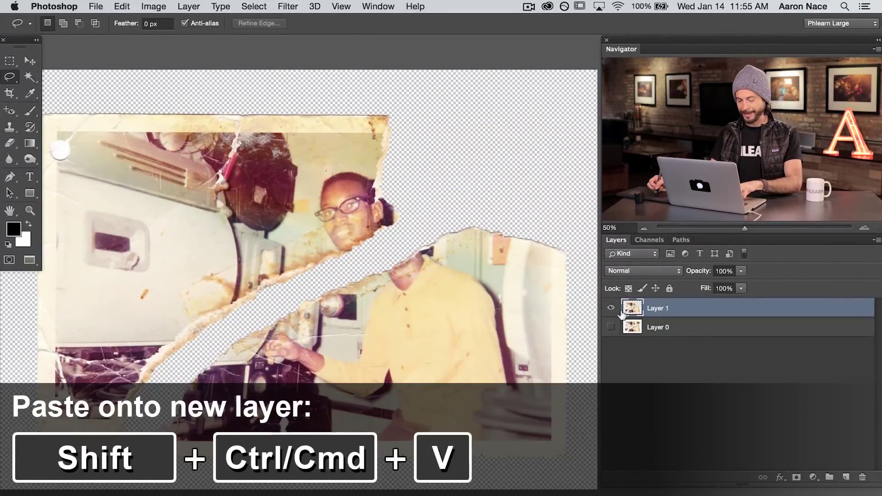
key(shift+super+v)
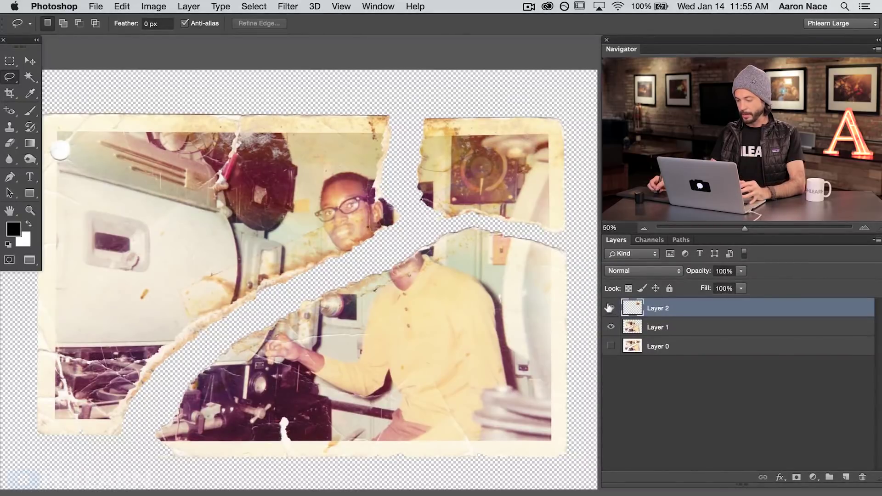
click(610, 308)
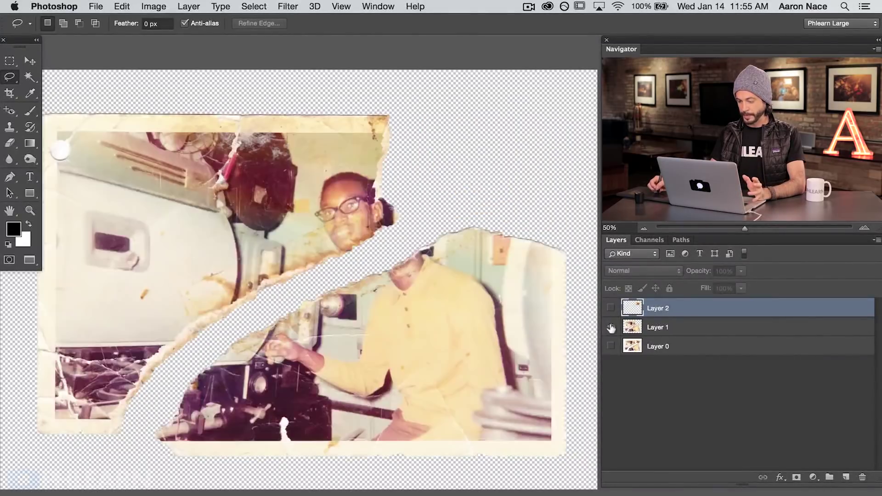
click(610, 307)
click(610, 307)
click(610, 307)
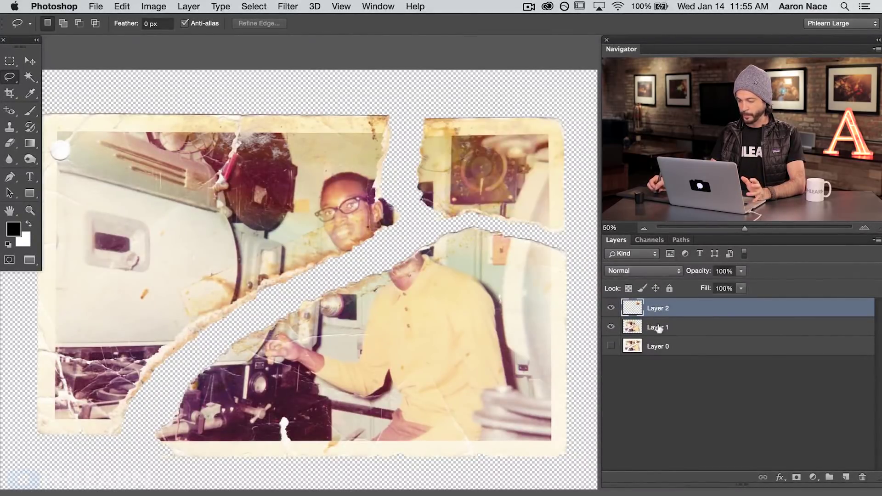
Lasso the lower torn piece with the yellow shirt on Layer 1, cut it and paste it in place onto its own new layer.
click(659, 327)
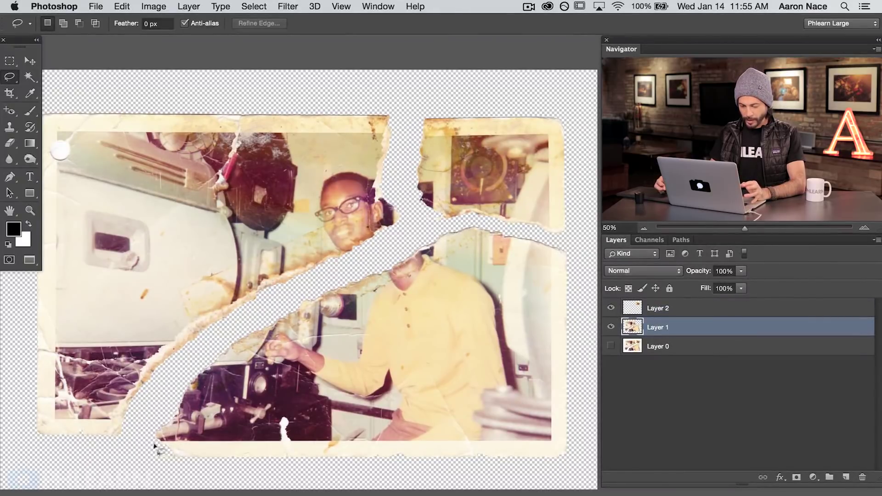
drag(179, 468, 136, 451)
mouse_move(160, 387)
mouse_down()
mouse_move(219, 333)
mouse_move(333, 275)
mouse_up()
drag(442, 223, 475, 217)
mouse_move(576, 288)
mouse_down()
mouse_move(575, 441)
mouse_move(562, 469)
mouse_move(210, 475)
mouse_up()
click(610, 326)
click(610, 327)
click(611, 326)
click(610, 326)
click(609, 324)
click(608, 325)
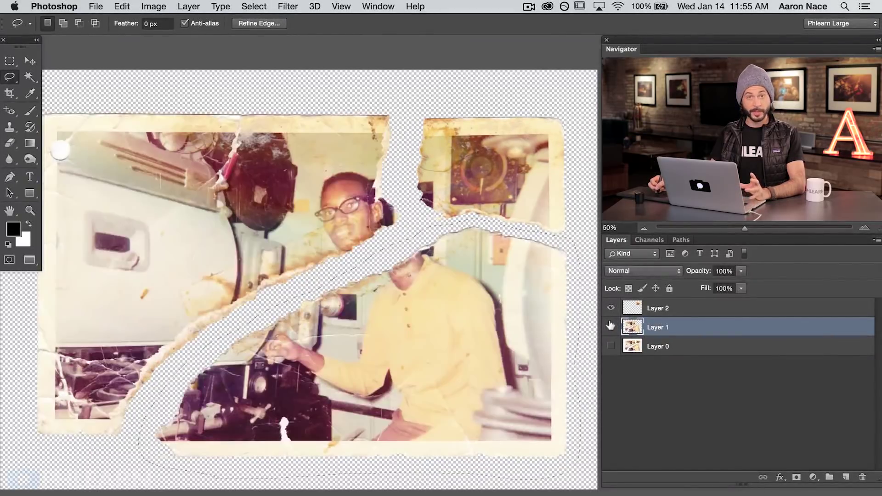
key(super+x)
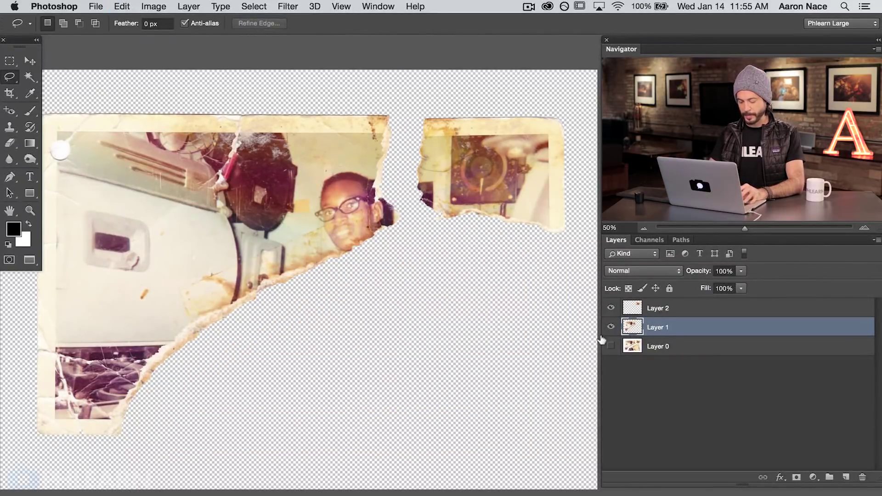
key(super+shift+v)
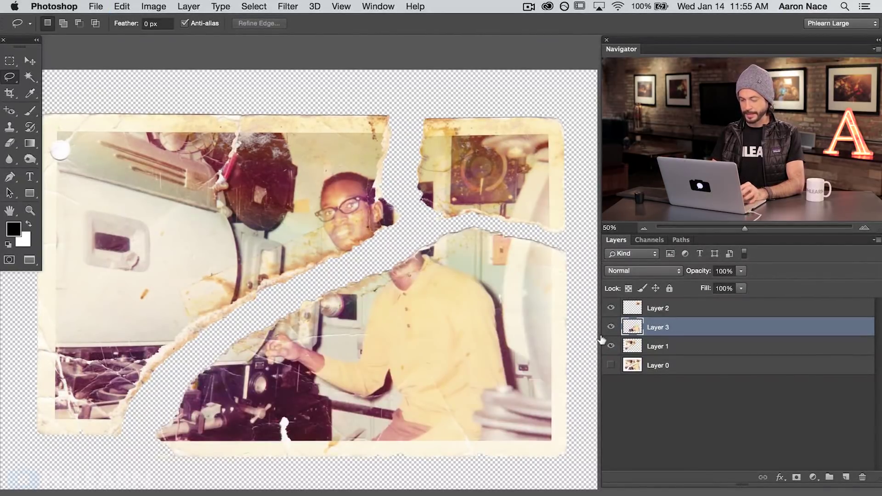
click(611, 326)
click(611, 327)
click(611, 327)
click(612, 327)
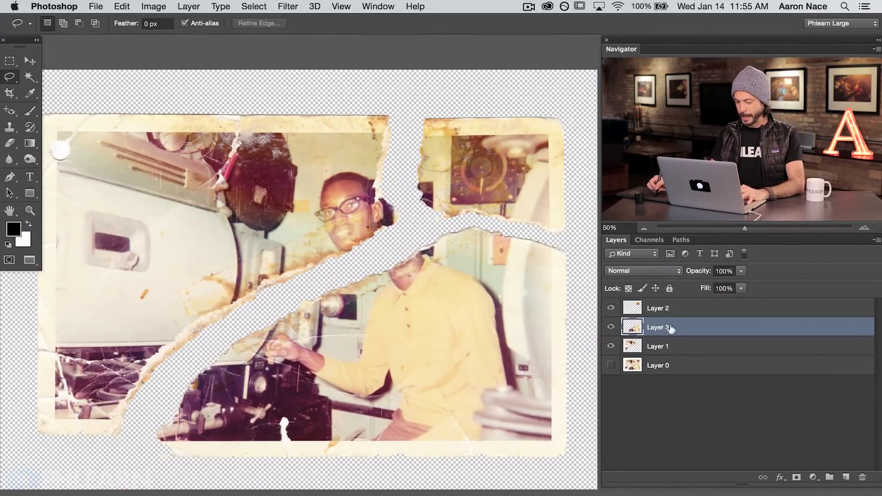
Move the lower torn piece on Layer 3 up against the upper-left piece so that their torn edges meet.
key(super+equal)
key(super+equal)
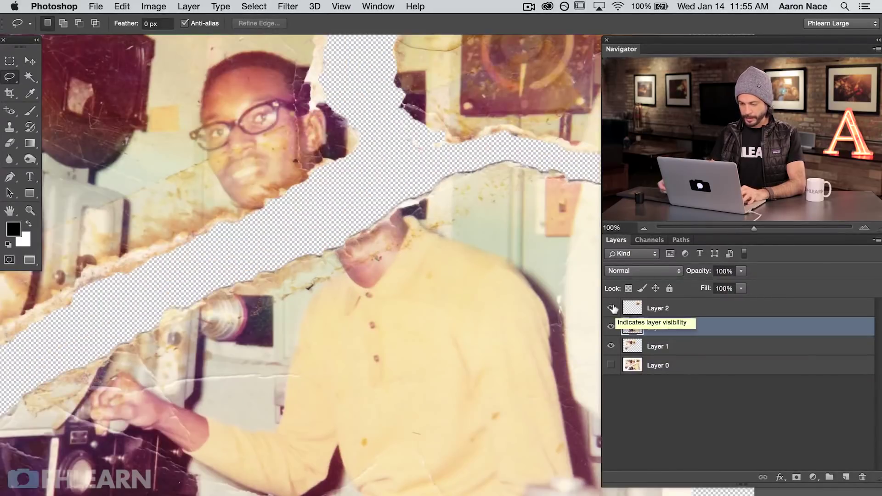
drag(243, 332, 504, 203)
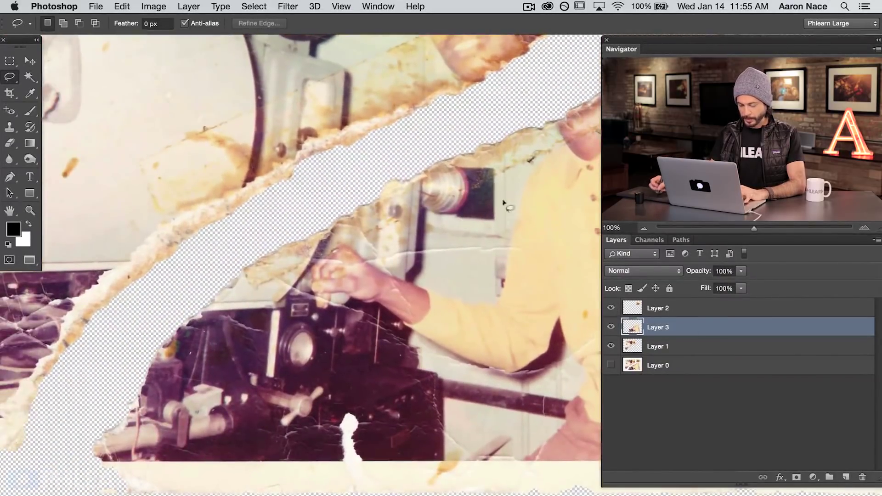
key(v)
mouse_move(443, 262)
mouse_down()
mouse_move(437, 230)
mouse_move(411, 245)
mouse_move(375, 238)
mouse_up()
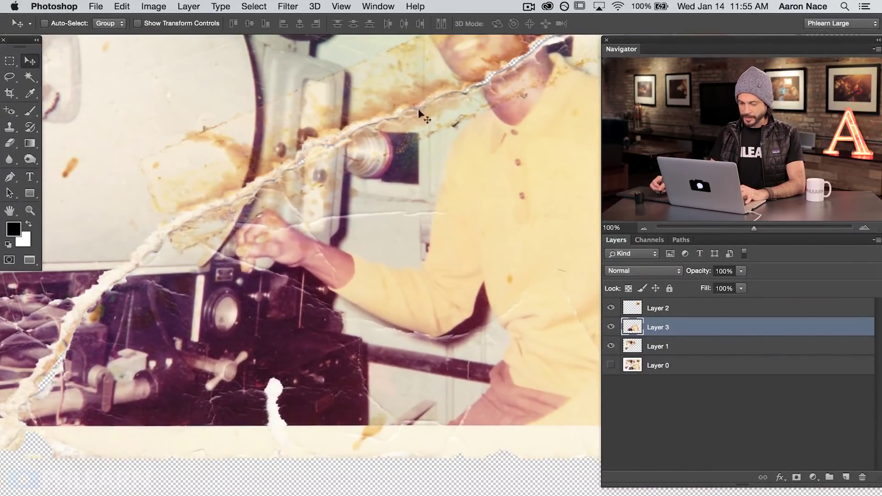
drag(250, 304, 216, 409)
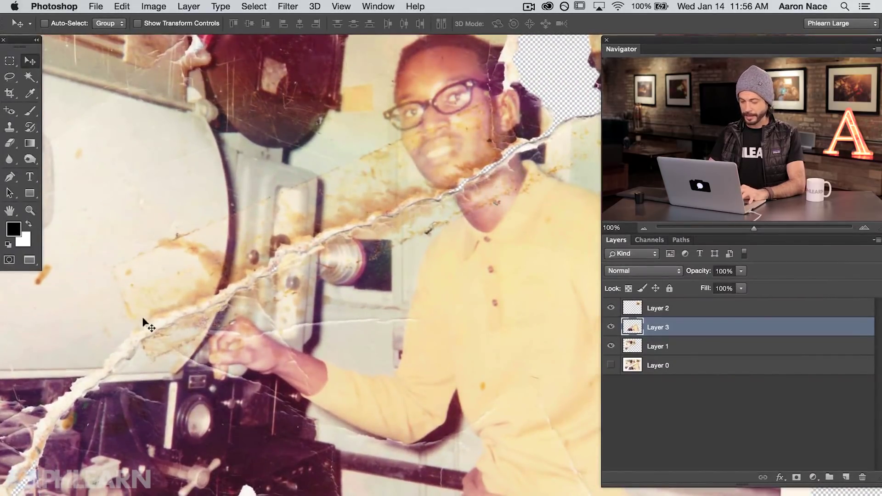
Fine-tune the lower piece's position along the diagonal tear until its edge and image details line up with the upper-left piece.
key(super+plus)
drag(201, 366, 528, 286)
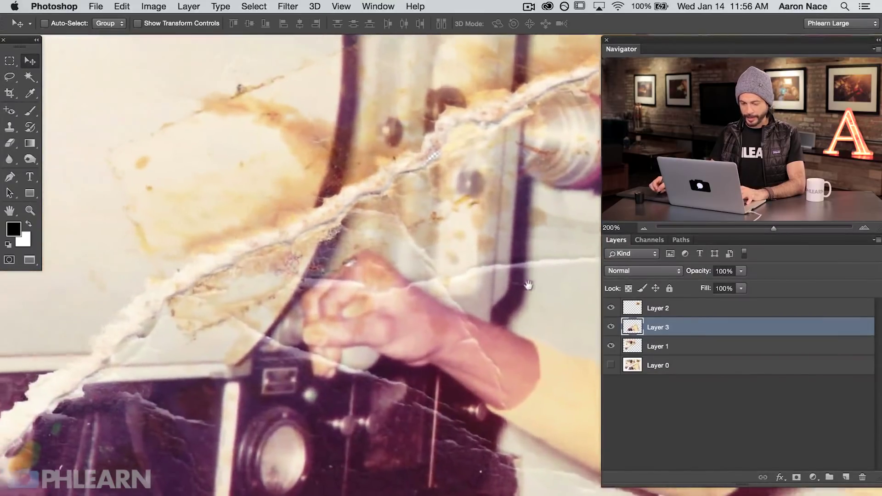
drag(59, 354, 289, 310)
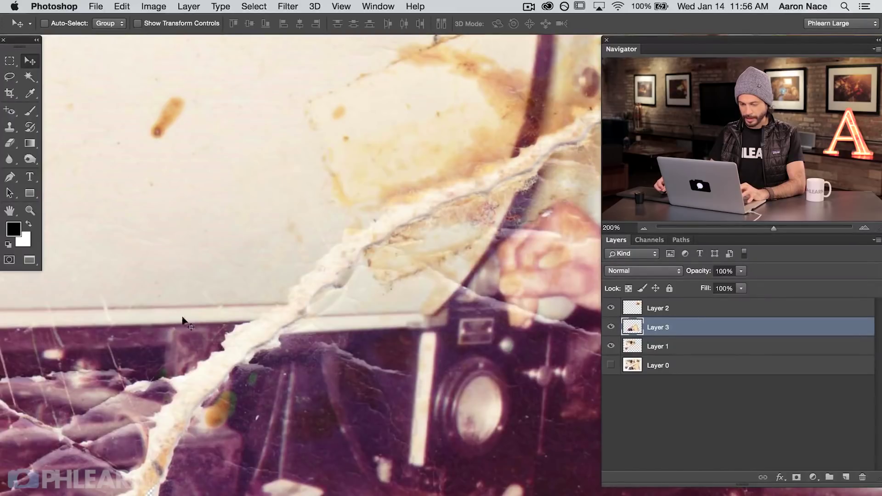
drag(391, 340, 370, 338)
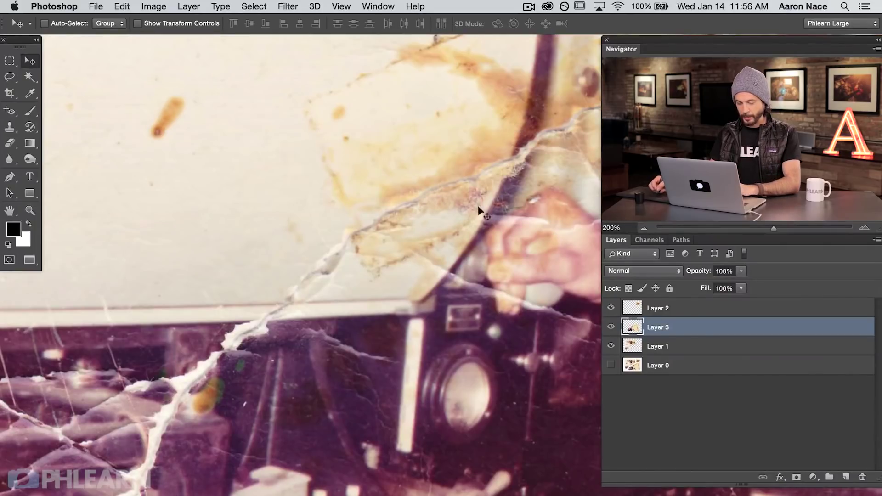
drag(517, 254, 164, 324)
drag(385, 258, 314, 348)
drag(404, 278, 269, 345)
drag(371, 287, 351, 329)
drag(462, 266, 386, 295)
Toggle Layer 3's visibility repeatedly to examine how the lower piece lines up with the upper-left piece.
click(611, 327)
click(611, 327)
click(611, 328)
click(611, 327)
click(611, 327)
click(611, 328)
click(611, 327)
click(611, 327)
drag(156, 411, 468, 264)
key(super+minus)
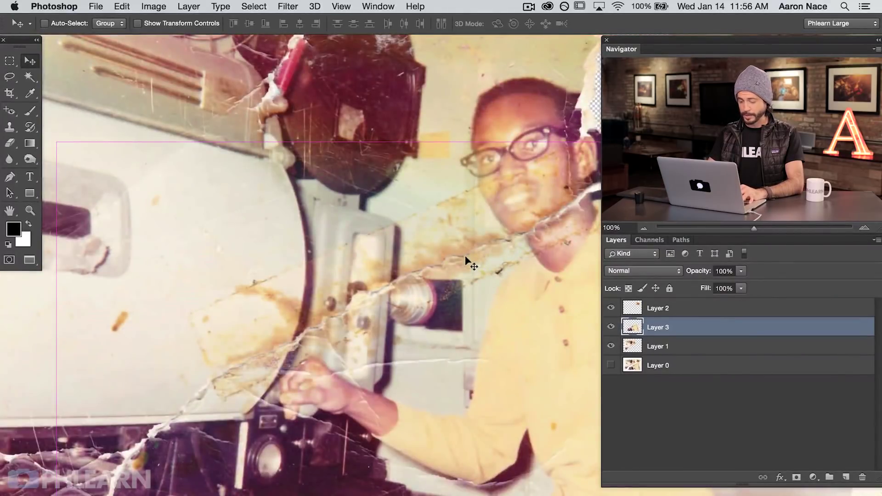
key(super+minus)
key(super+minus)
key(super+plus)
drag(293, 333, 305, 317)
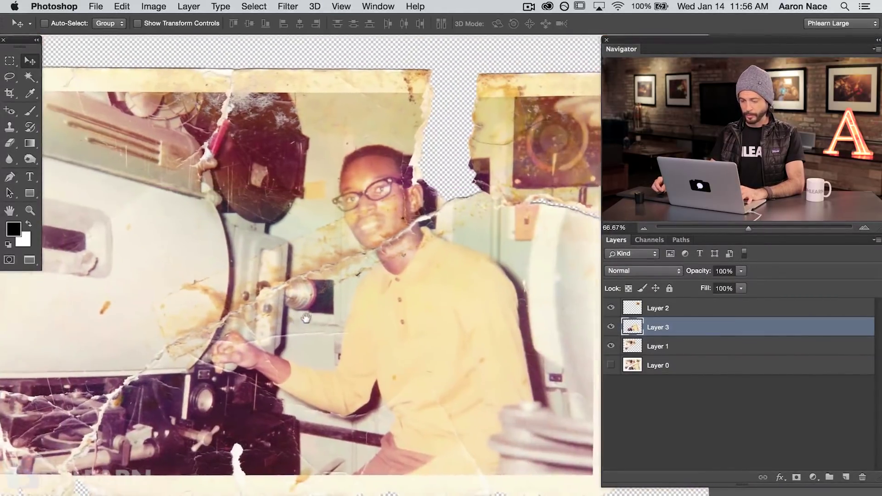
click(610, 327)
click(610, 327)
click(610, 328)
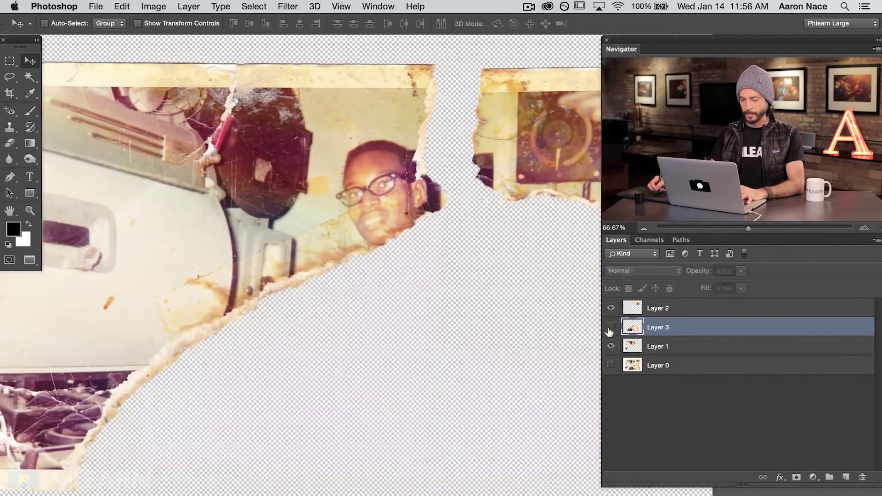
click(611, 328)
Select Layer 2 and move the upper-right torn piece into the gap against the other two pieces.
click(679, 309)
key(super+plus)
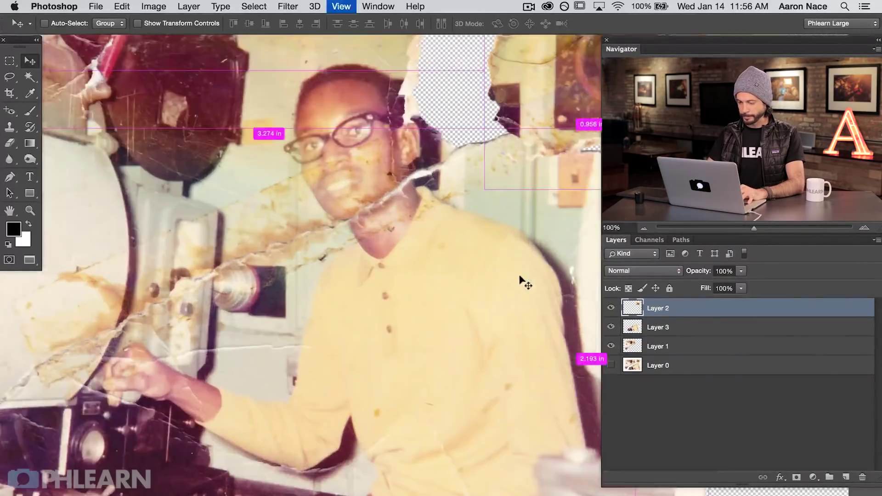
drag(420, 238, 347, 253)
key(super+plus)
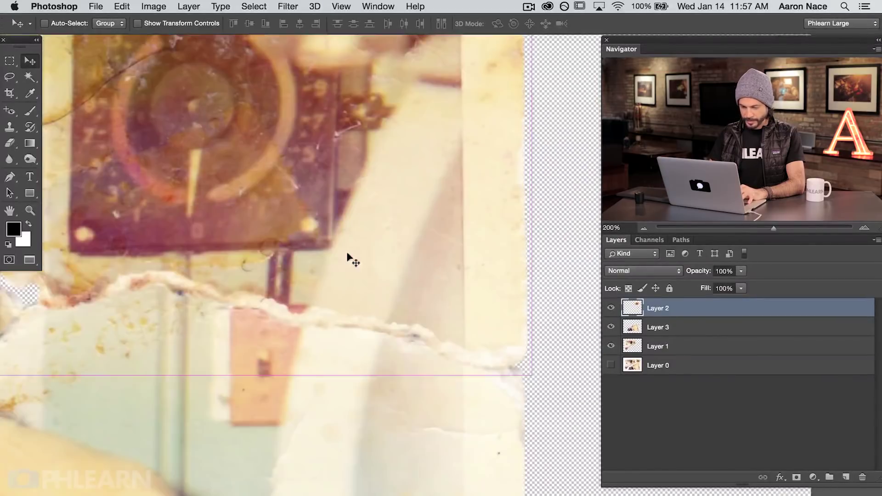
drag(200, 282, 414, 460)
drag(238, 186, 235, 180)
drag(327, 317, 235, 266)
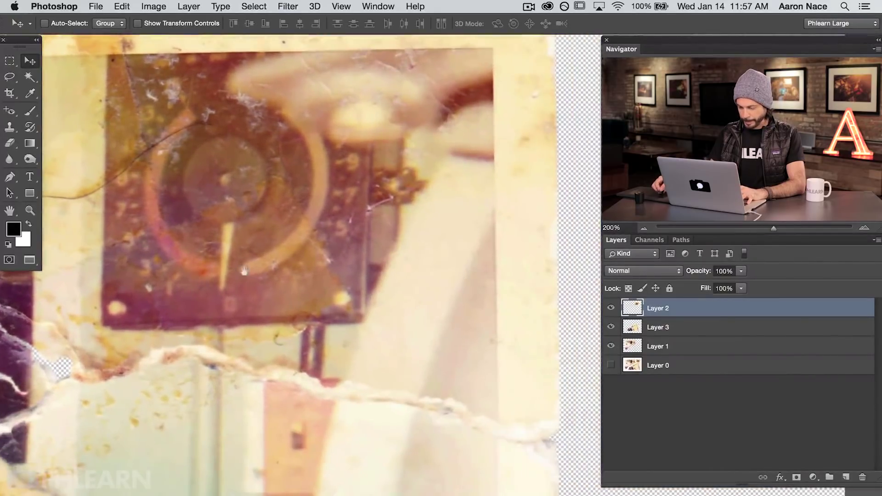
key(super+minus)
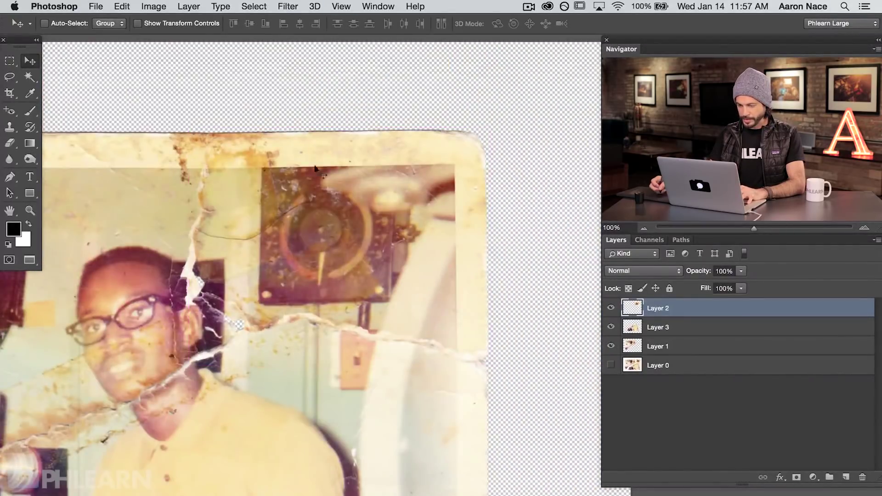
drag(390, 242, 394, 244)
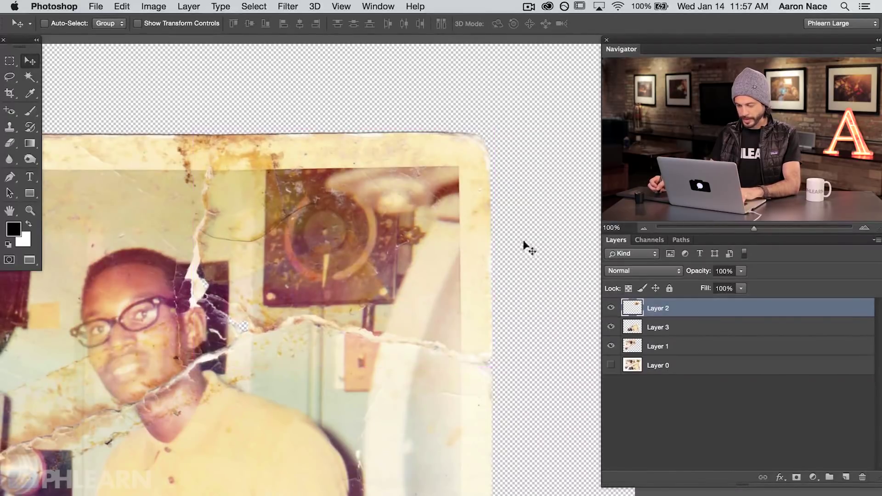
Rotate the upper-right piece on Layer 2 by 0.59° and nudge it into alignment with its neighbours.
key(super+t)
drag(522, 368, 526, 366)
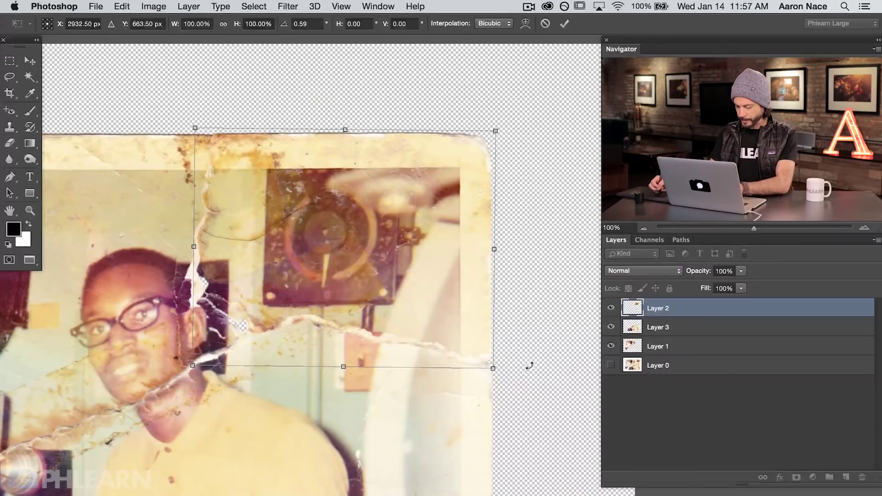
key(Return)
drag(427, 303, 433, 311)
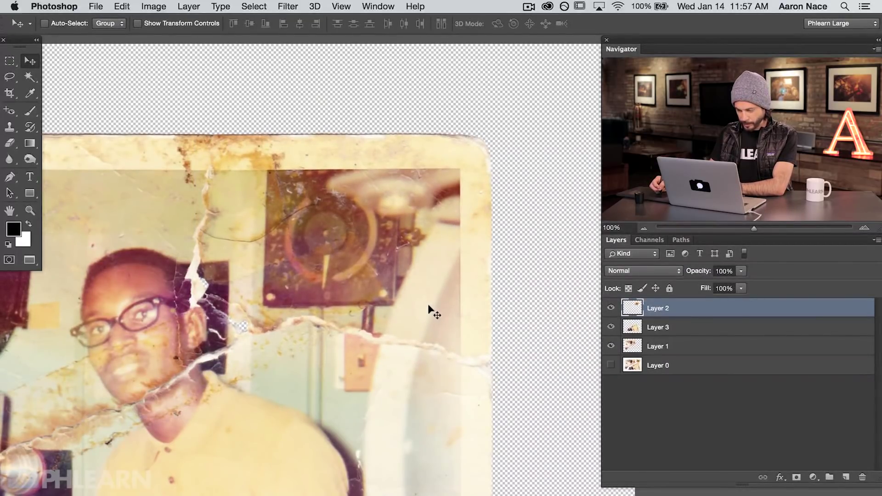
Toggle Layer 2's visibility repeatedly to examine the overlap between the upper-right piece and the lower piece.
key(super+plus)
drag(362, 337, 370, 237)
click(611, 308)
click(610, 308)
click(610, 309)
click(611, 308)
click(611, 308)
click(611, 309)
click(611, 310)
click(611, 311)
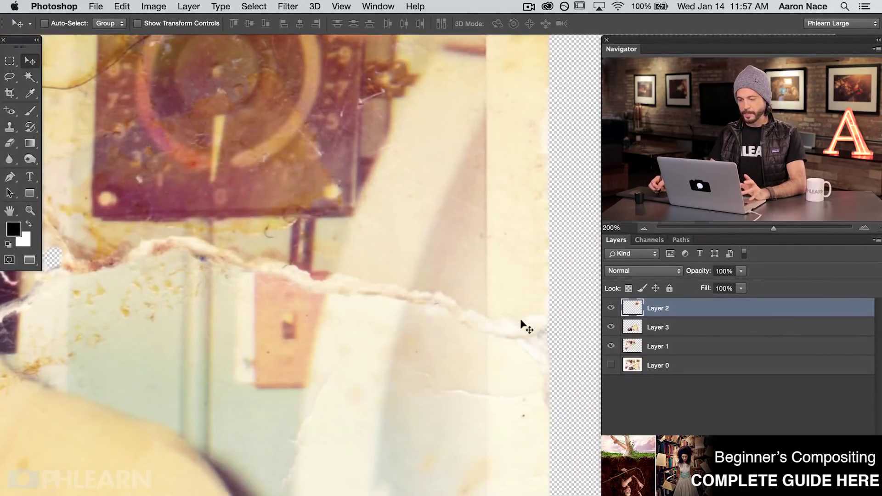
click(610, 310)
click(610, 310)
click(610, 310)
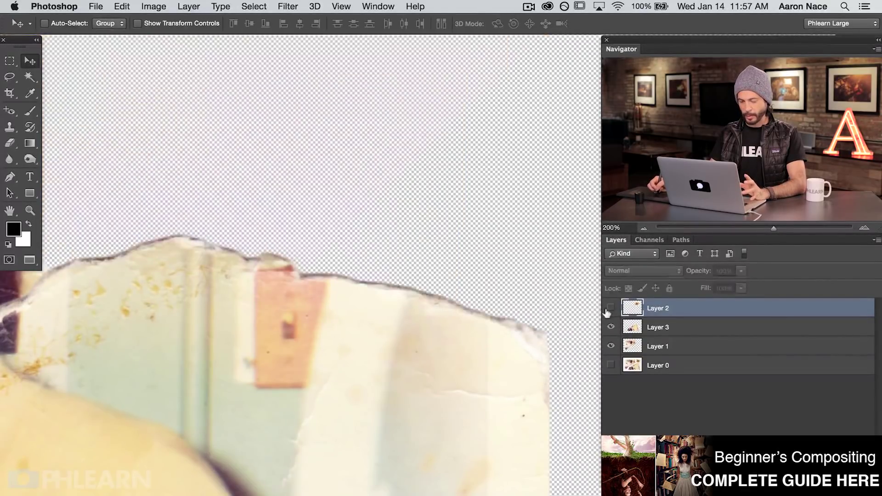
click(611, 311)
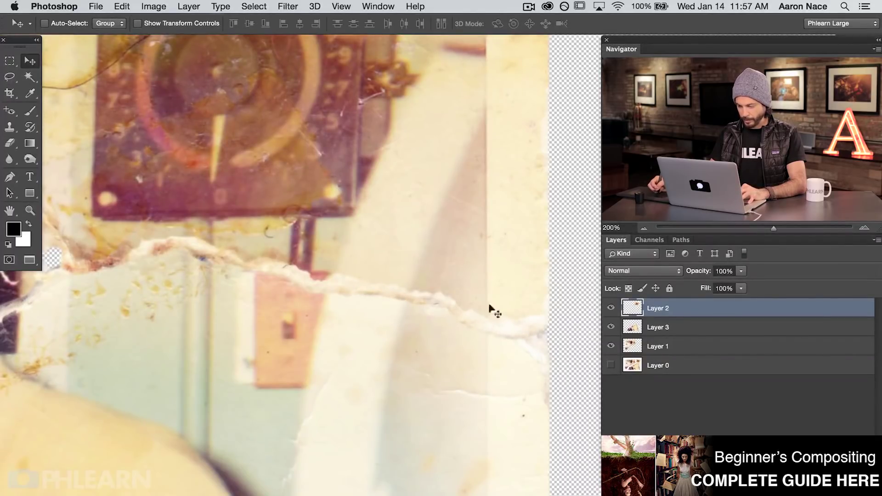
click(611, 309)
click(610, 309)
click(610, 309)
click(610, 309)
click(609, 309)
click(610, 309)
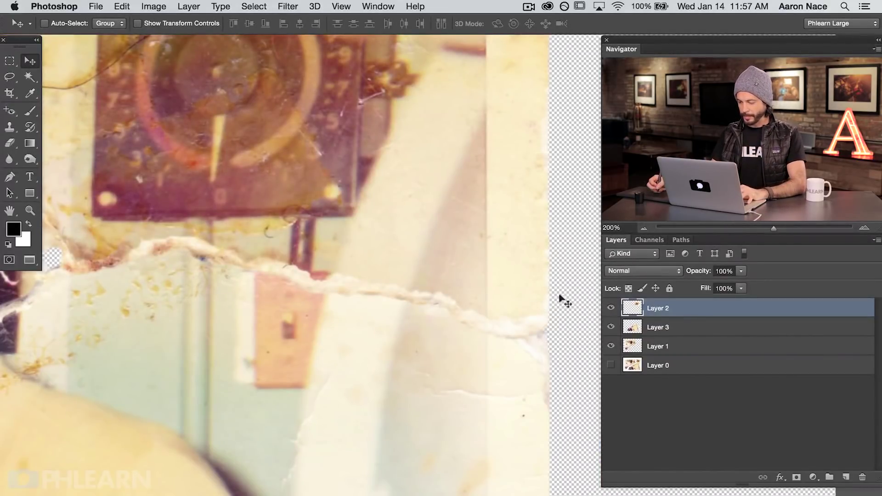
Place Layer 2 beneath Layer 3 in the layer stack and toggle Layer 3's visibility to compare the torn edge.
drag(684, 309, 688, 331)
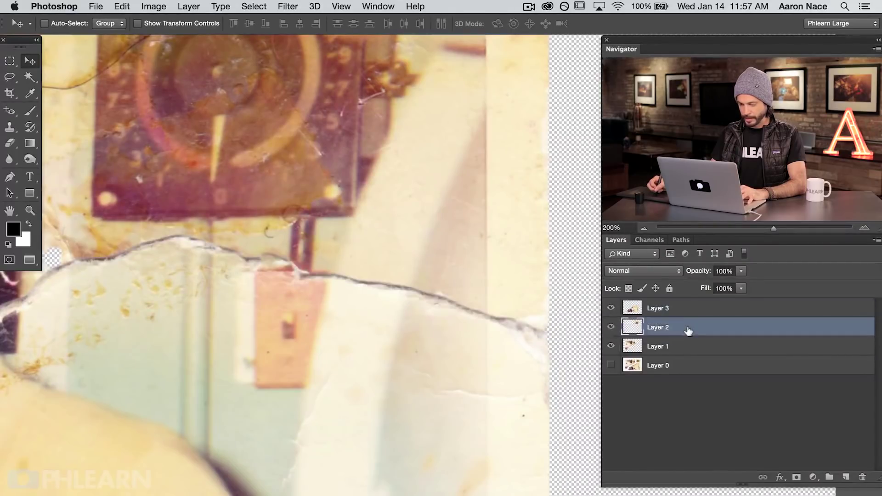
click(611, 308)
click(610, 309)
click(611, 309)
click(610, 309)
click(611, 308)
click(610, 309)
Toggle Layer 1's visibility and examine the tears around the man's head, the top border and the whole reassembled photo.
scroll(577, 413, left, 10)
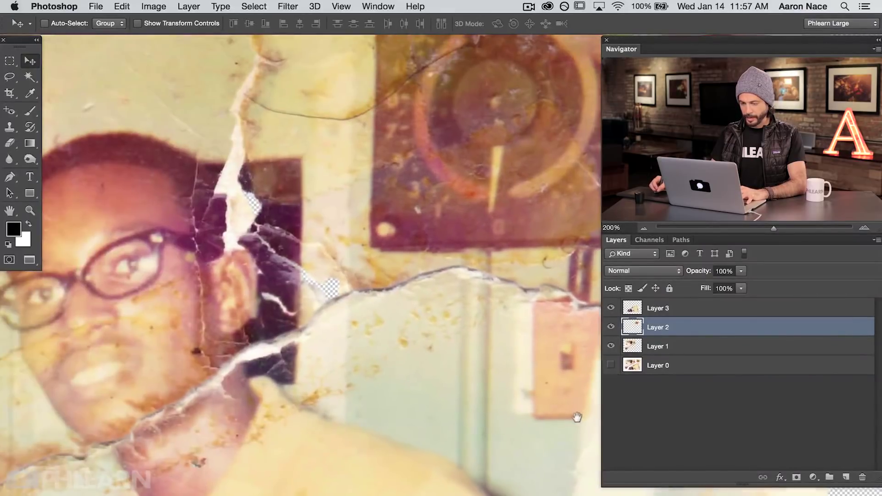
drag(577, 417, 570, 425)
click(611, 347)
click(611, 347)
click(611, 347)
click(611, 347)
click(611, 347)
click(611, 346)
scroll(286, 278, left, 5)
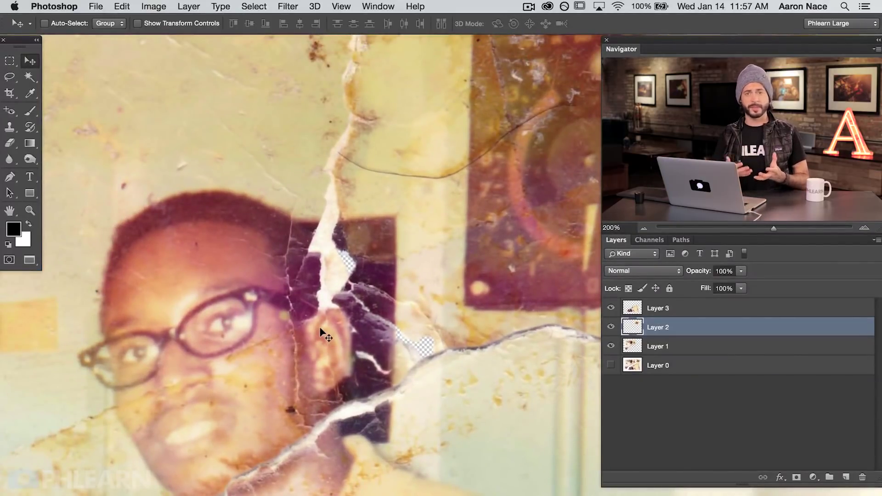
drag(410, 236, 398, 267)
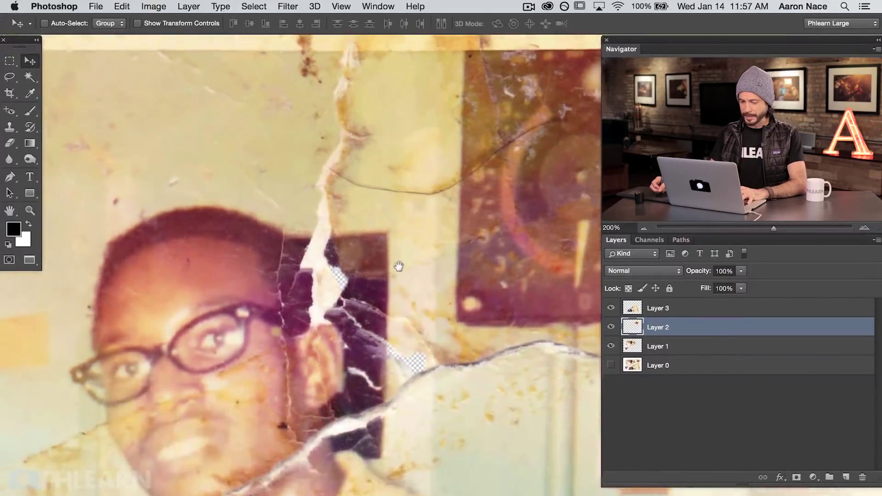
scroll(399, 234, up, 4)
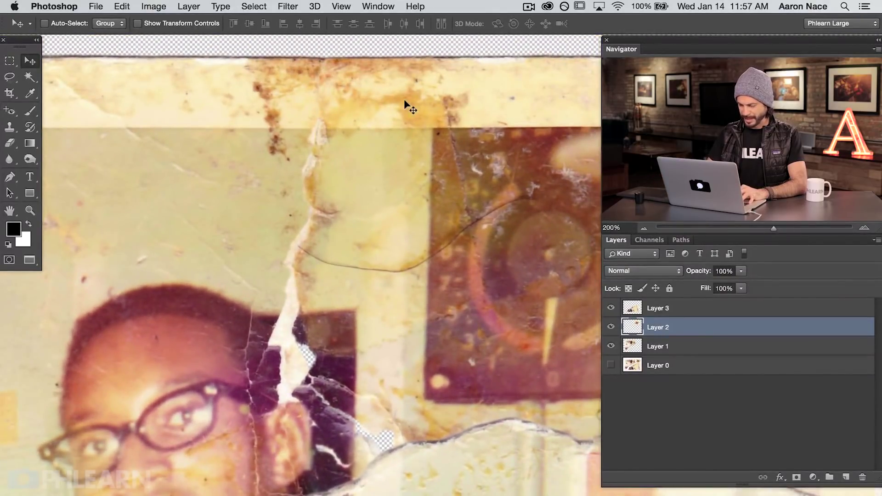
key(super+minus)
scroll(432, 192, down, 7)
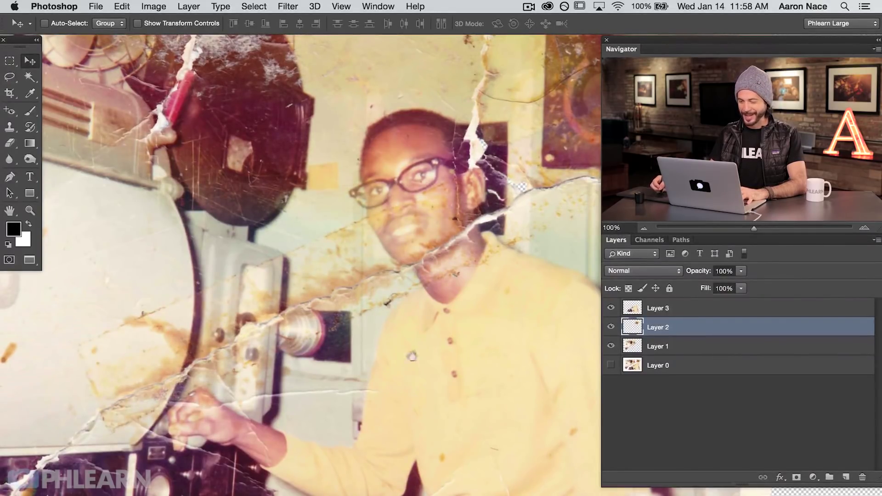
key(super+minus)
drag(367, 386, 292, 349)
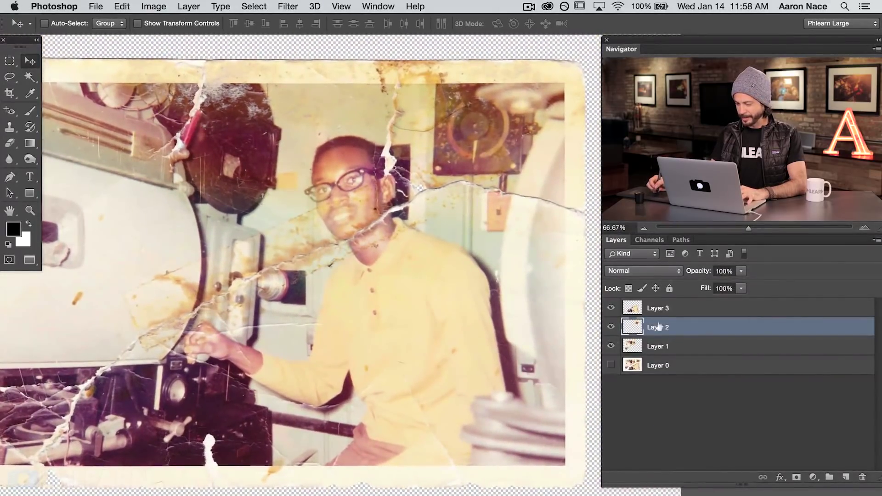
Add a white Solid Color fill layer directly above Layer 0, behind the photo pieces.
click(687, 365)
click(815, 477)
click(815, 488)
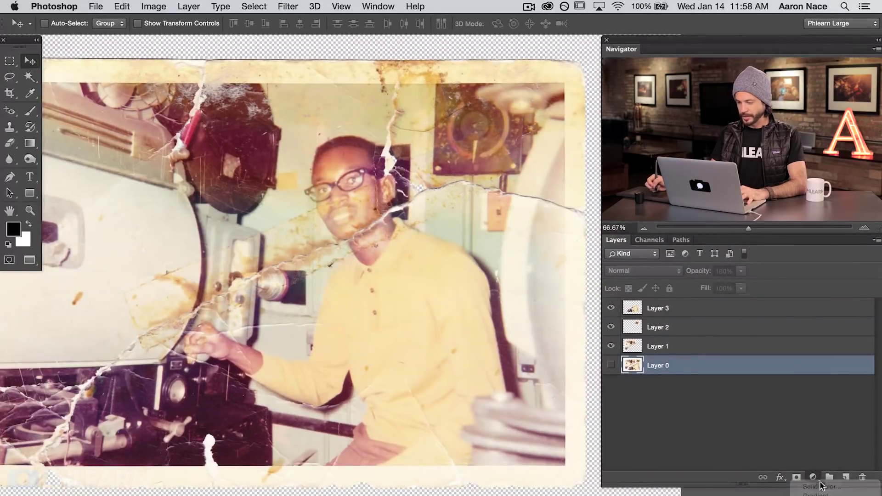
drag(374, 248, 280, 137)
click(568, 131)
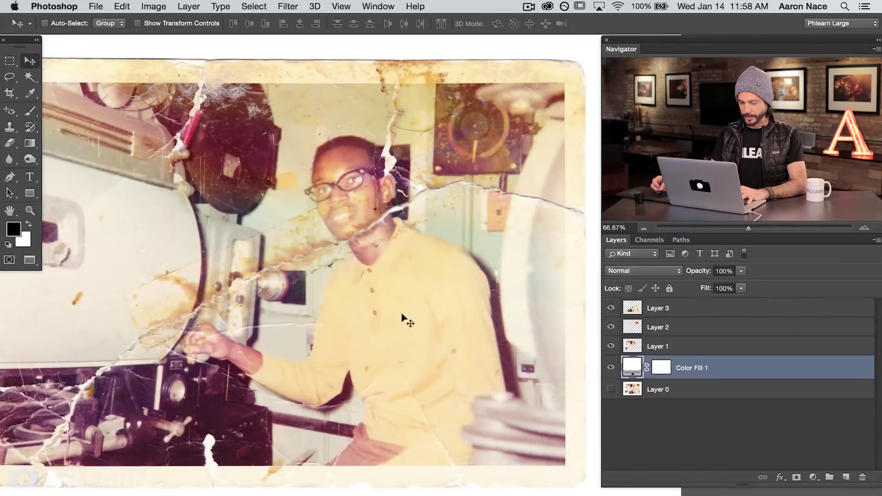
scroll(407, 320, left, 5)
scroll(422, 361, down, 2)
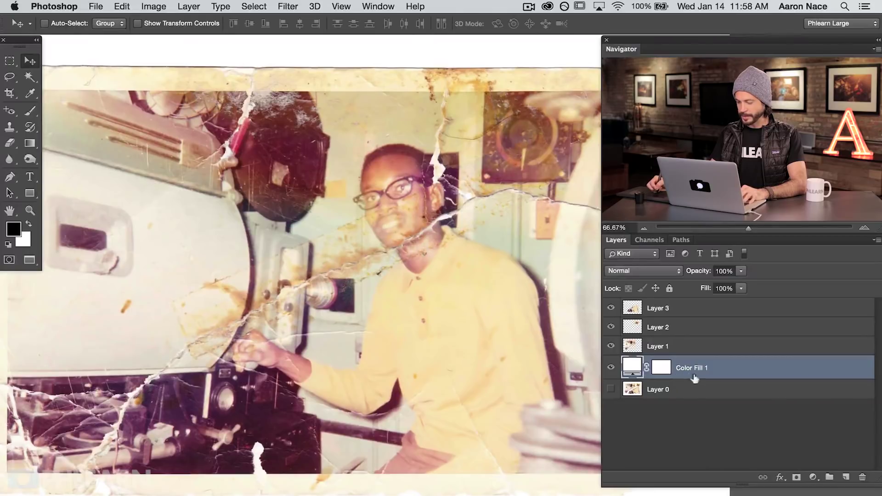
Group the white fill layer with Layer 0 and name the group Background.
shift+click(714, 389)
key(ctrl+g)
double_click(658, 363)
text(Backgro)
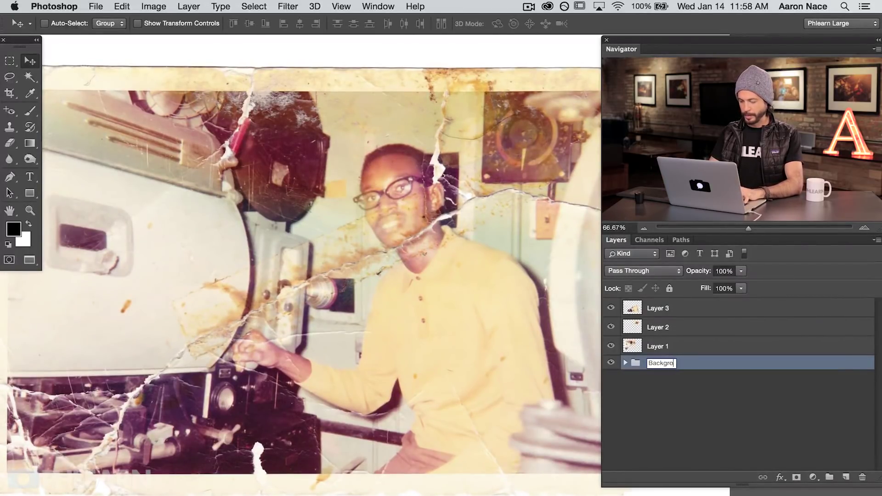
text(und)
key(Return)
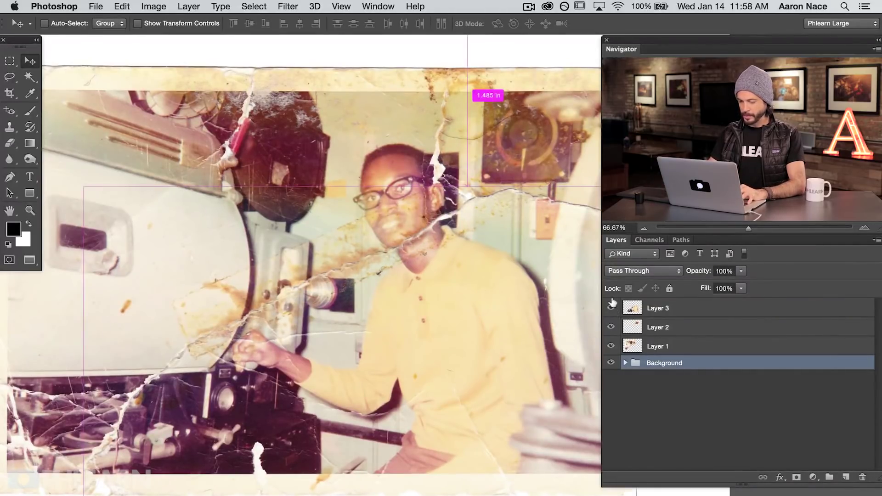
Toggle the visibility of Layers 1, 2 and 3 one by one to compare the separate photo pieces over the white background.
click(611, 326)
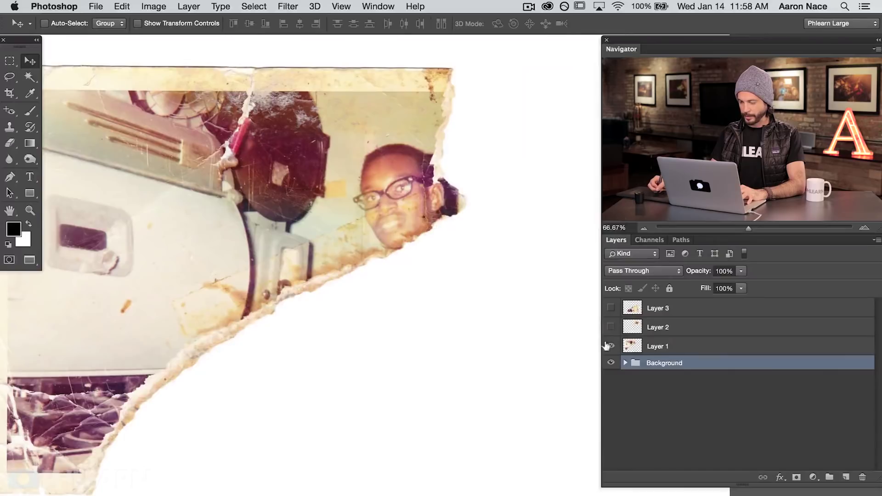
click(611, 327)
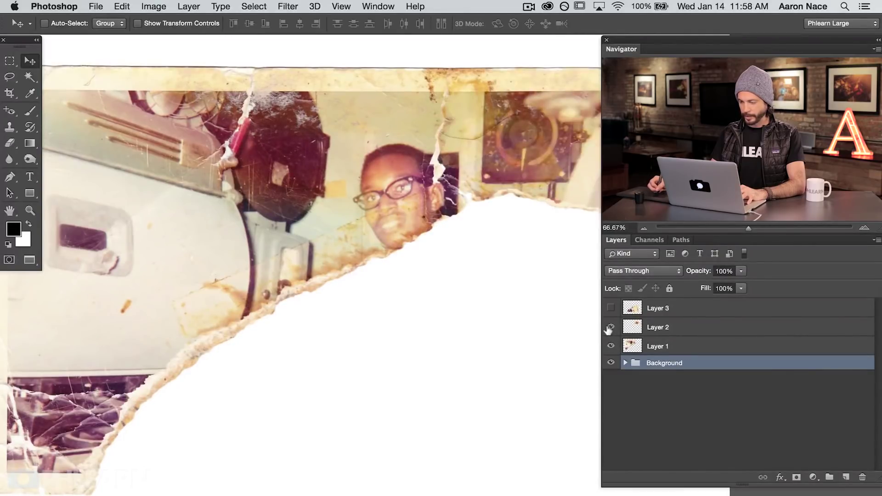
click(610, 308)
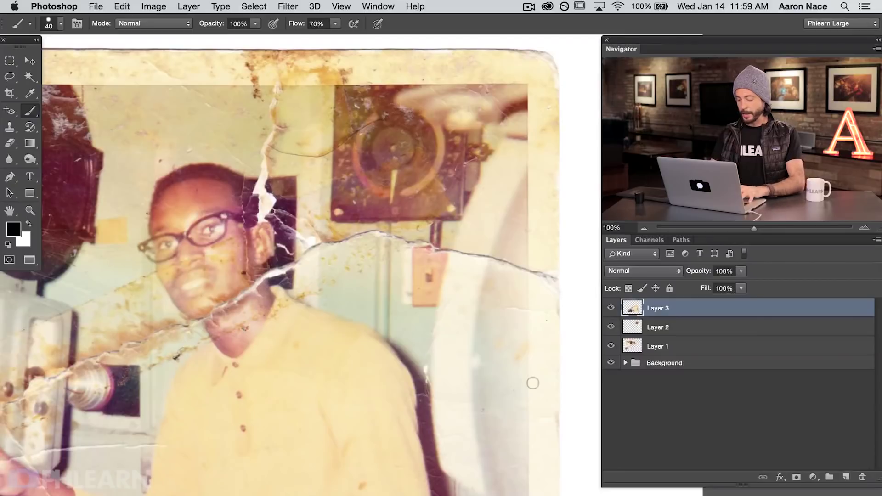
Add a new empty layer above Layer 3 and switch to the Spot Healing Brush Tool.
key(super+plus)
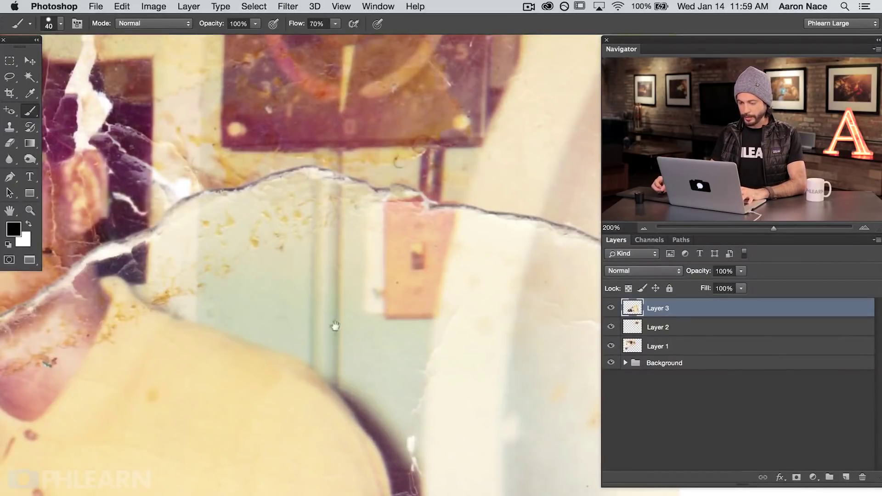
drag(335, 325, 413, 360)
key(super+shift+alt+n)
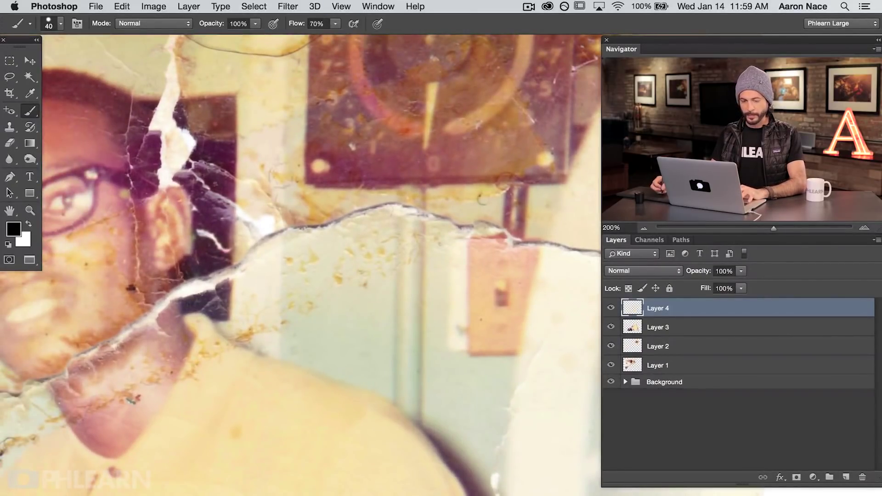
click(11, 114)
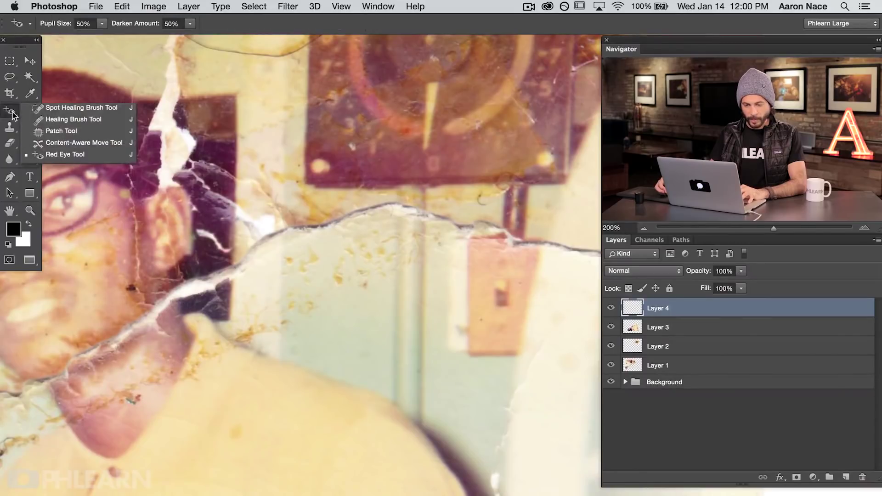
click(71, 109)
Heal the orange stain, the short dark scratch and a faint mark on the shirt with a size 69 brush sampling all layers.
drag(216, 434, 347, 83)
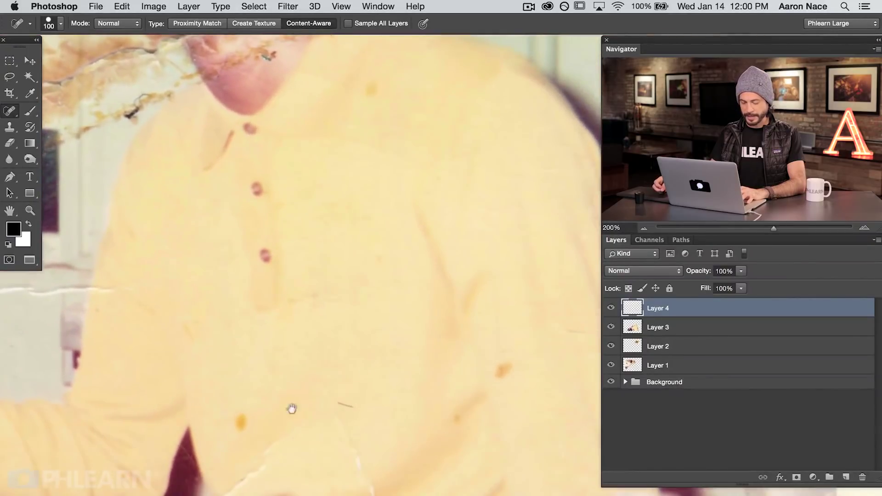
drag(293, 409, 333, 311)
drag(291, 334, 267, 334)
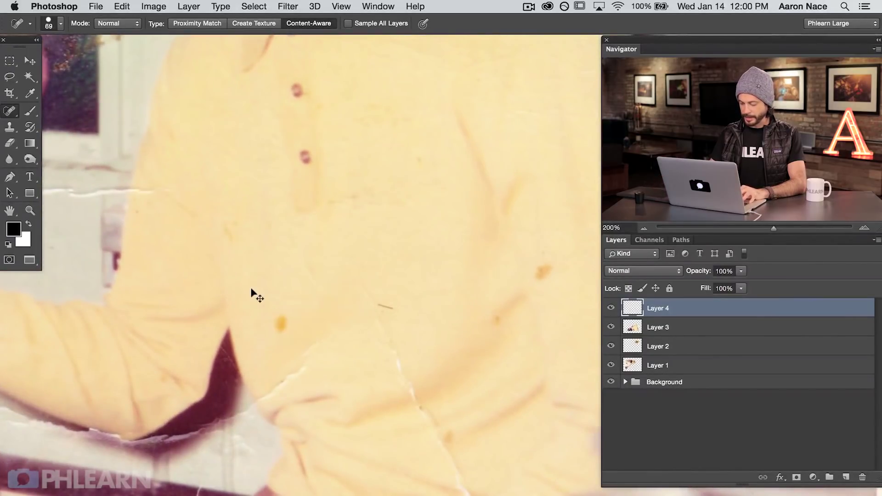
key(super+plus)
drag(325, 378, 425, 288)
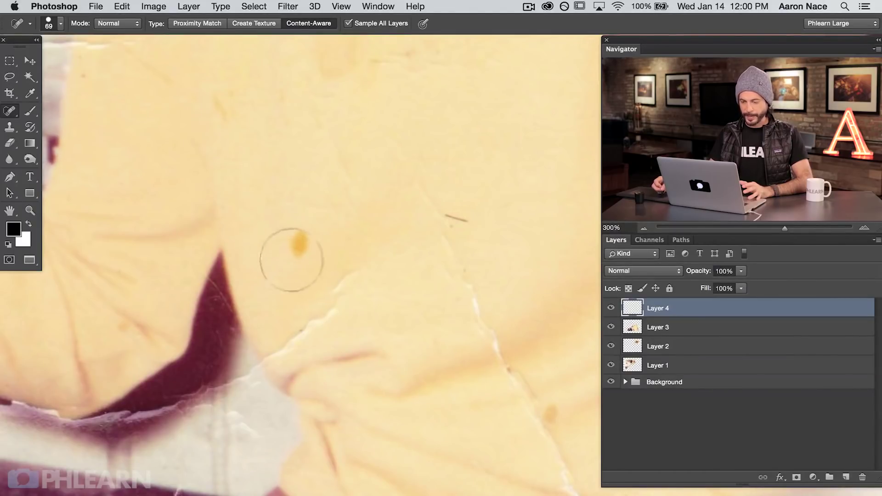
click(296, 238)
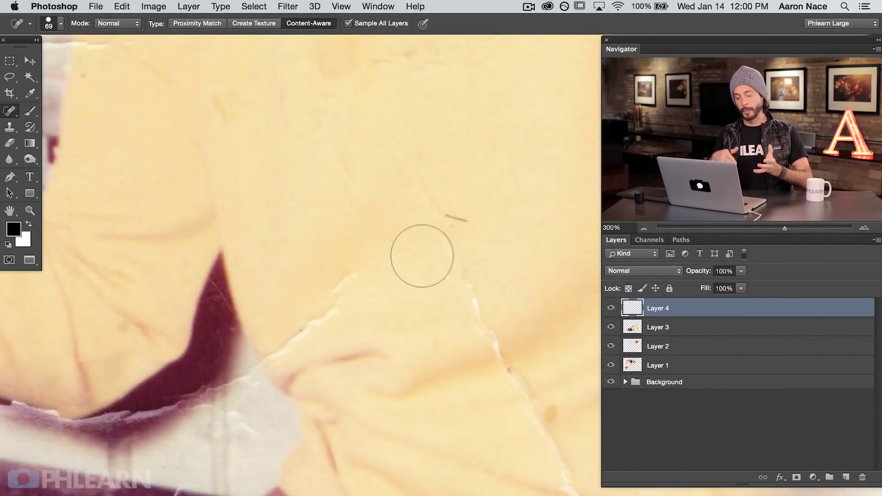
drag(440, 215, 473, 227)
scroll(506, 288, up, 5)
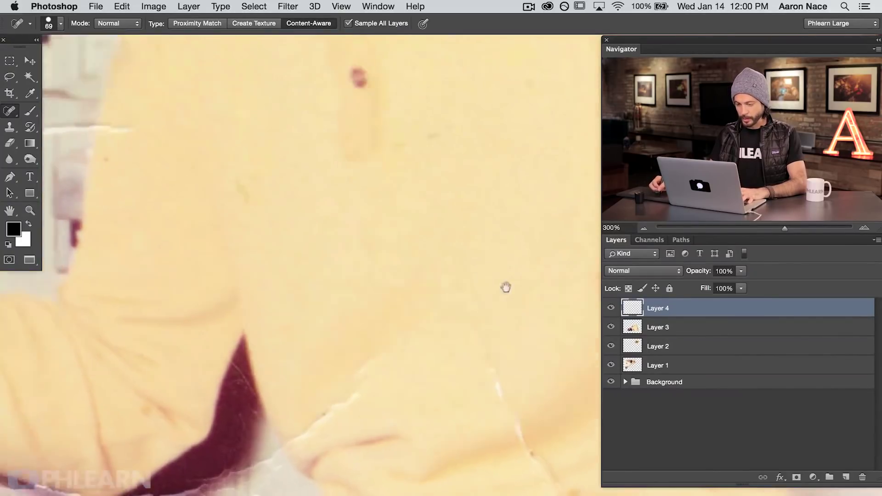
click(250, 235)
Heal the specks and the start of the thin crease on the white machine panel, beside the orange stain.
key(space)
drag(177, 272, 440, 218)
drag(284, 279, 299, 105)
mouse_move(245, 236)
mouse_down()
mouse_move(357, 434)
mouse_move(368, 297)
mouse_move(338, 309)
mouse_move(409, 274)
mouse_up()
click(206, 250)
mouse_move(196, 227)
mouse_down()
mouse_move(142, 243)
mouse_move(177, 299)
mouse_up()
drag(215, 236, 243, 201)
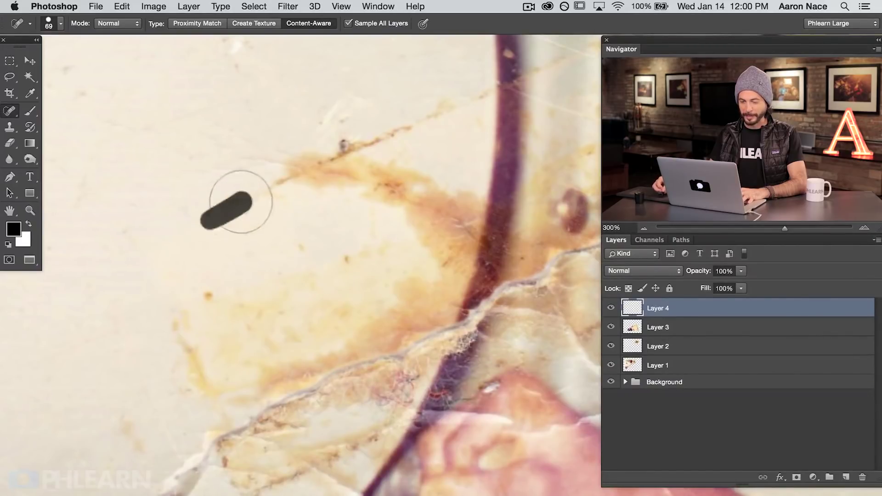
mouse_move(371, 229)
mouse_down()
mouse_move(310, 240)
mouse_move(331, 253)
mouse_up()
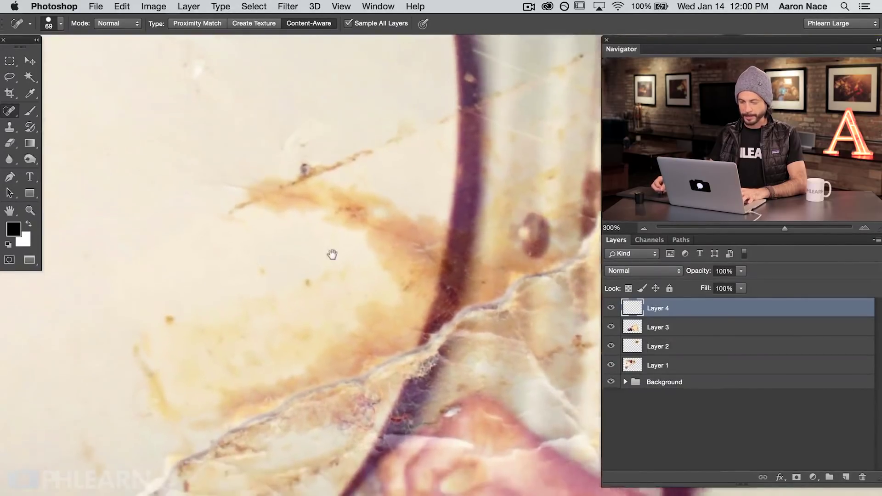
Heal the orange crease line, the stain around it and the nearby specks on the white machine panel.
mouse_move(226, 227)
mouse_down()
mouse_move(252, 202)
mouse_move(404, 128)
mouse_move(430, 129)
mouse_up()
mouse_move(295, 187)
mouse_down()
mouse_move(333, 175)
mouse_move(312, 230)
mouse_move(332, 223)
mouse_move(366, 249)
mouse_move(392, 225)
mouse_move(364, 215)
mouse_move(379, 252)
mouse_up()
drag(303, 146, 309, 143)
drag(197, 75, 201, 76)
drag(195, 197, 200, 197)
drag(295, 189, 282, 173)
drag(164, 332, 182, 313)
mouse_move(137, 357)
mouse_down()
mouse_move(137, 393)
mouse_move(159, 411)
mouse_up()
mouse_move(94, 438)
mouse_down()
mouse_move(90, 475)
mouse_move(102, 478)
mouse_up()
Heal the remaining specks and faint streaks across the pale machine panel, below and beside its recessed handle.
mouse_move(256, 202)
mouse_down()
mouse_move(363, 253)
mouse_move(461, 266)
mouse_up()
drag(240, 319, 346, 244)
drag(229, 250, 230, 313)
mouse_move(195, 355)
mouse_down()
mouse_move(183, 365)
mouse_move(185, 387)
mouse_up()
click(153, 315)
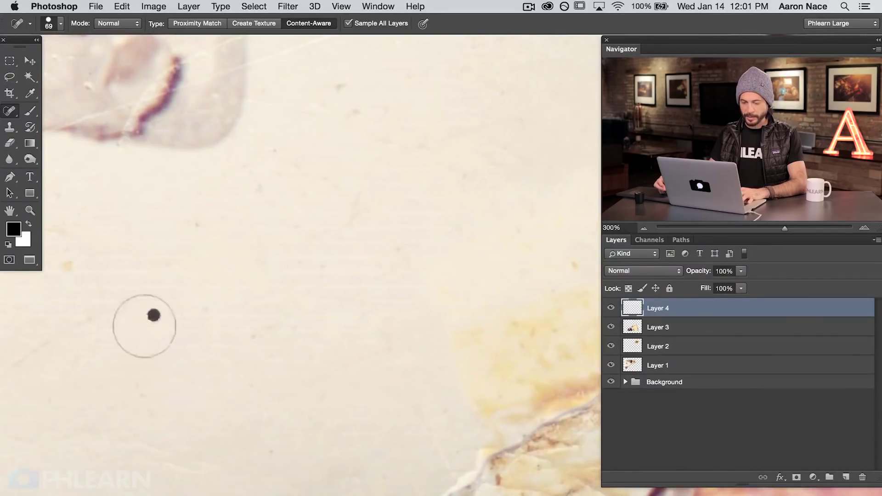
drag(126, 333, 288, 335)
mouse_move(226, 256)
mouse_down()
mouse_move(212, 271)
mouse_move(203, 245)
mouse_up()
click(128, 265)
drag(63, 247, 158, 158)
Try to heal the white tear along the man's jaw with the Spot Healing Brush, and undo both attempts.
mouse_move(408, 294)
mouse_down()
mouse_move(139, 364)
mouse_move(326, 354)
mouse_move(169, 368)
mouse_move(309, 310)
mouse_move(273, 320)
mouse_move(108, 330)
mouse_up()
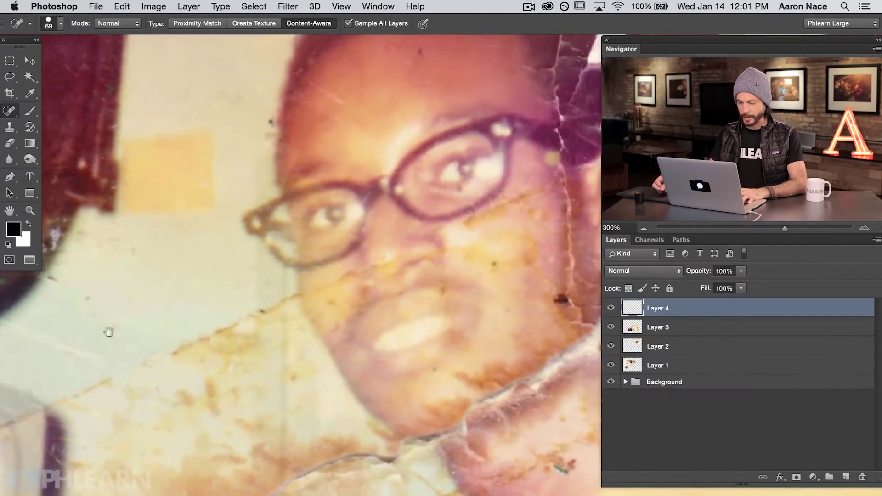
drag(288, 349, 104, 340)
drag(309, 354, 285, 386)
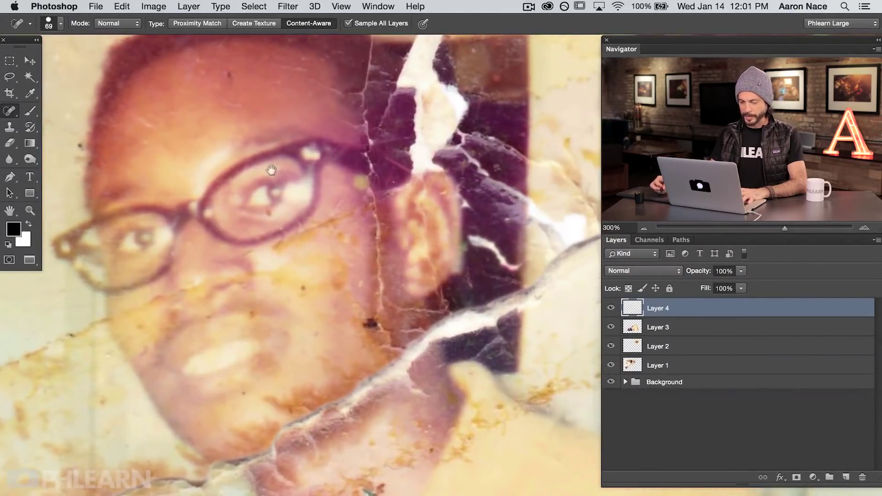
mouse_move(373, 312)
mouse_down()
mouse_move(290, 448)
mouse_move(246, 463)
mouse_up()
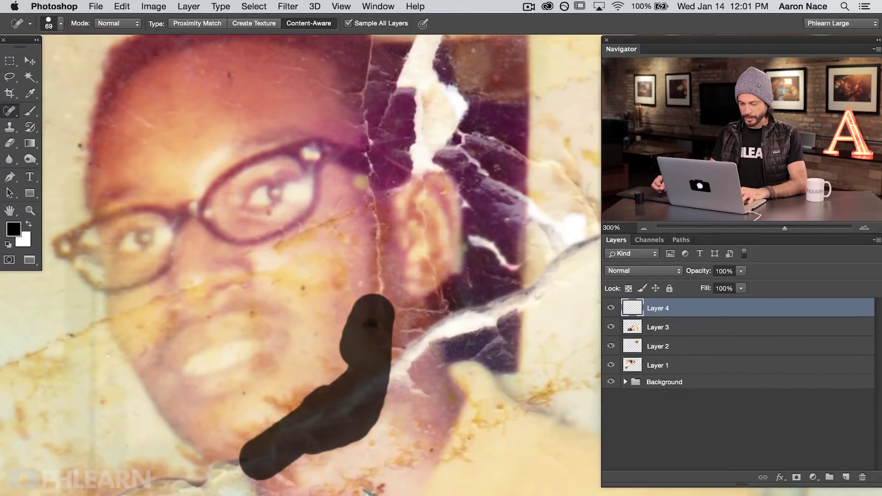
key(super+z)
drag(383, 363, 271, 438)
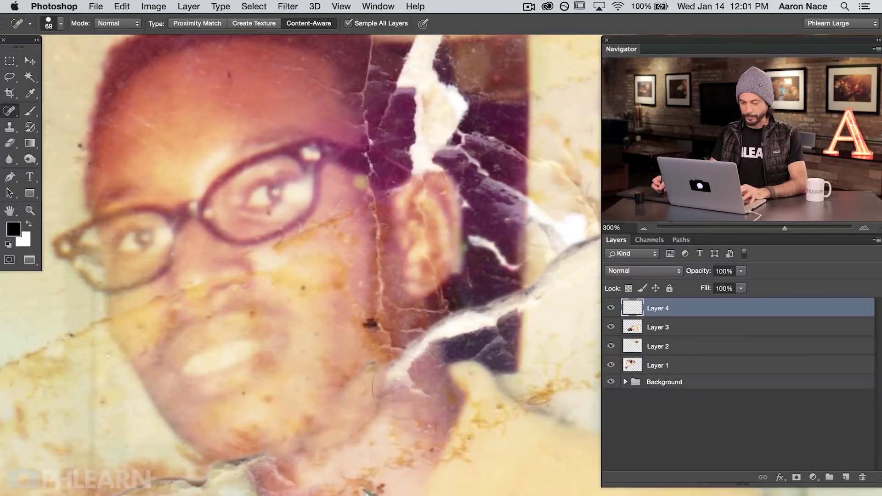
key(super+z)
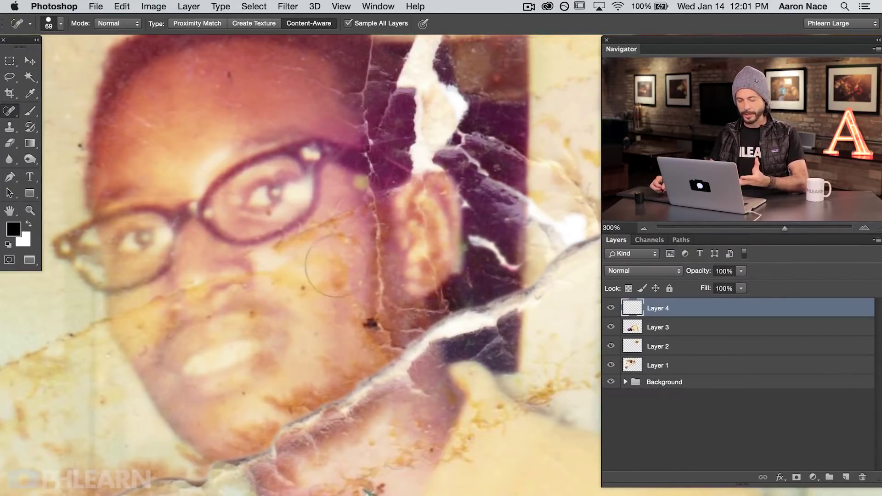
drag(133, 301, 76, 342)
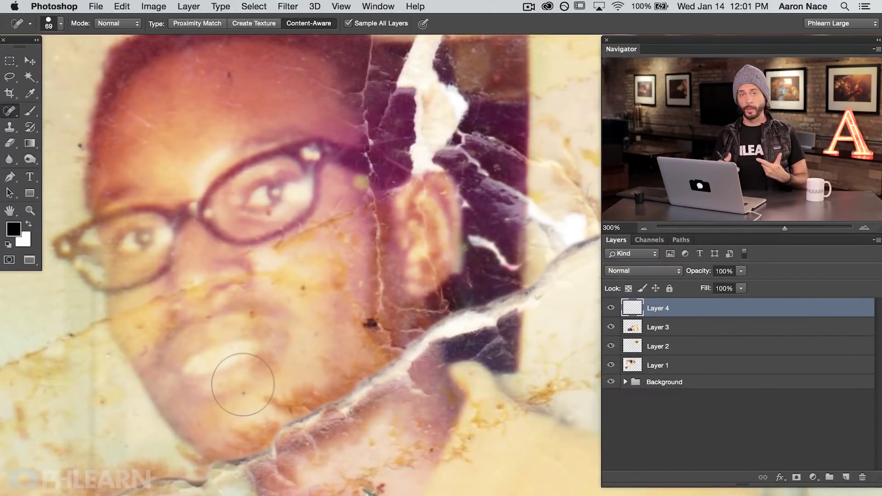
Add a new layer above Layer 4 and clone clean wall over the diagonal crease beside the man's face with the Clone Stamp.
key(super+alt+shift+n)
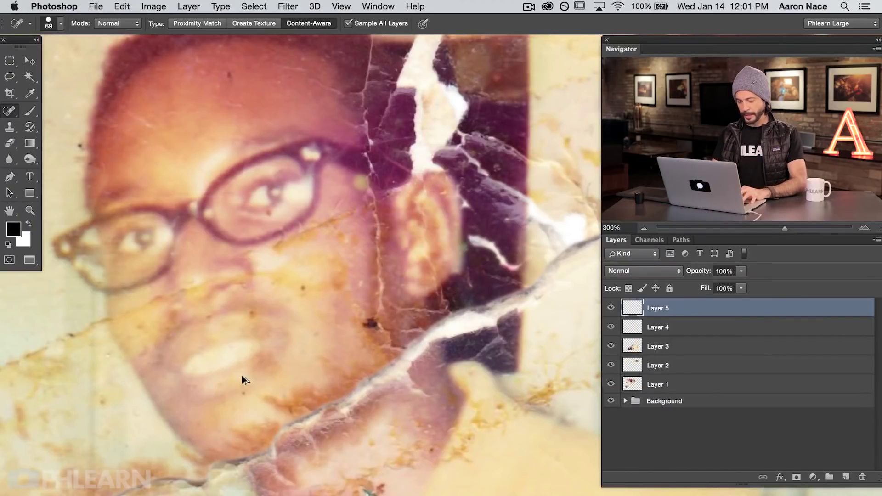
key(s)
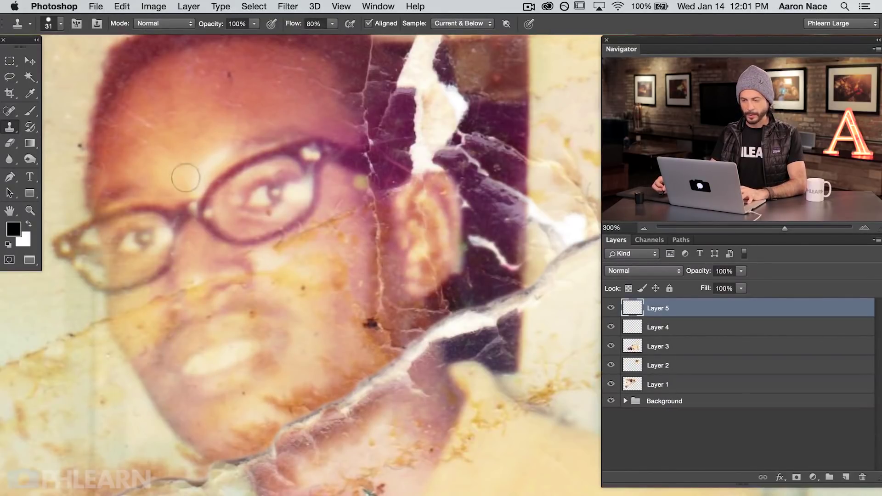
drag(196, 383, 374, 268)
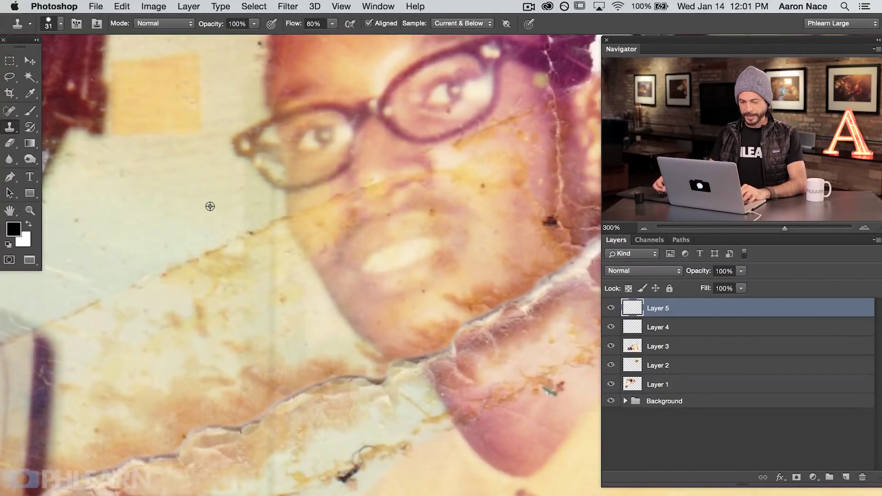
mouse_move(212, 262)
mouse_down()
mouse_move(175, 275)
mouse_move(163, 273)
mouse_move(190, 288)
mouse_move(192, 274)
mouse_move(208, 274)
mouse_move(240, 256)
mouse_up()
drag(230, 221, 247, 232)
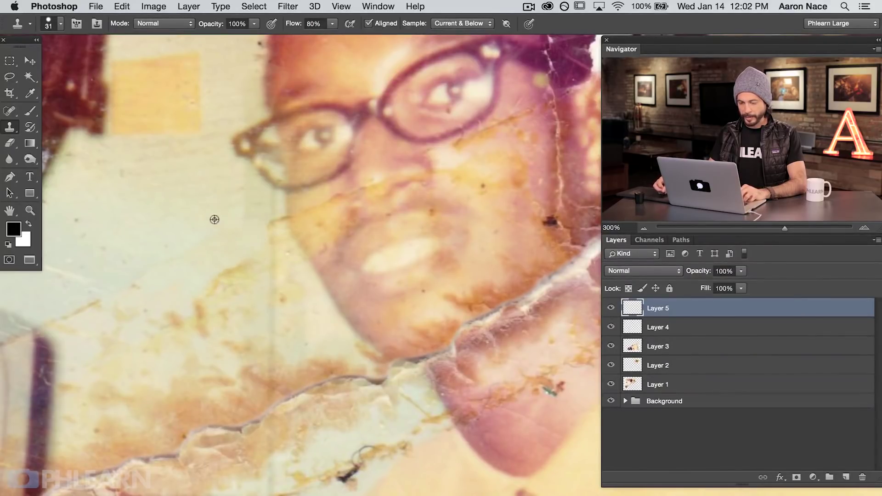
mouse_move(261, 235)
mouse_down()
mouse_move(237, 287)
mouse_move(189, 286)
mouse_up()
Clone clean wall over the rest of the crease towards the machine and the orange stains below it.
mouse_move(183, 323)
mouse_down()
mouse_move(147, 323)
mouse_move(124, 293)
mouse_move(136, 283)
mouse_move(86, 308)
mouse_move(64, 332)
mouse_move(47, 320)
mouse_up()
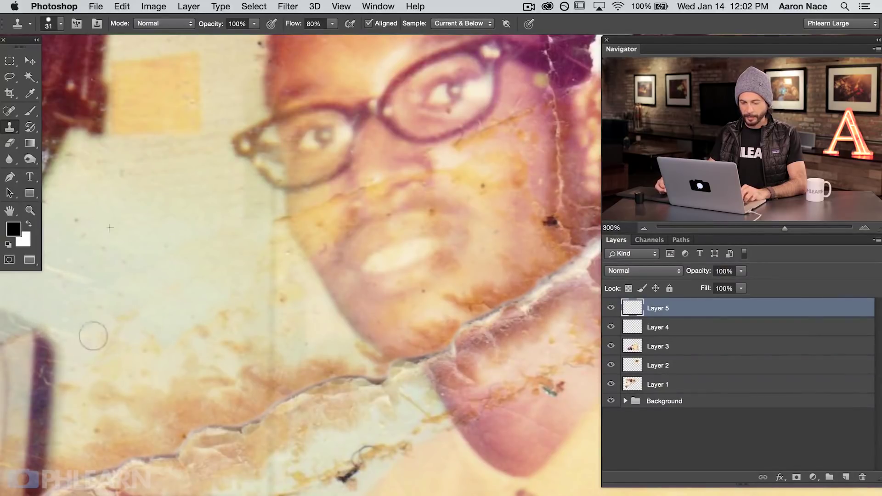
mouse_move(150, 345)
mouse_down()
mouse_move(170, 326)
mouse_move(190, 371)
mouse_move(152, 342)
mouse_move(165, 314)
mouse_move(204, 369)
mouse_move(222, 359)
mouse_move(207, 307)
mouse_up()
mouse_move(248, 350)
mouse_down()
mouse_move(255, 345)
mouse_move(234, 330)
mouse_up()
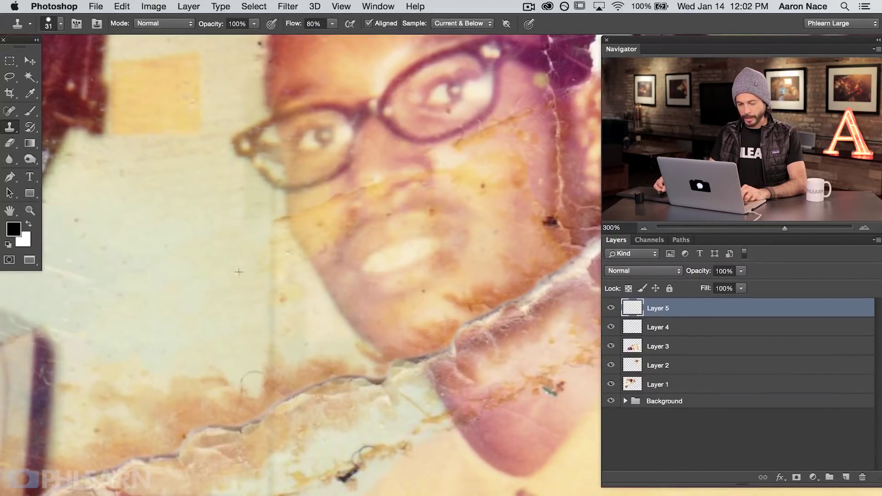
Clone the pale wall down over the brown stains and the torn edge above the round metallic knob.
mouse_move(248, 394)
mouse_down()
mouse_move(239, 399)
mouse_move(209, 388)
mouse_move(254, 189)
mouse_move(288, 260)
mouse_up()
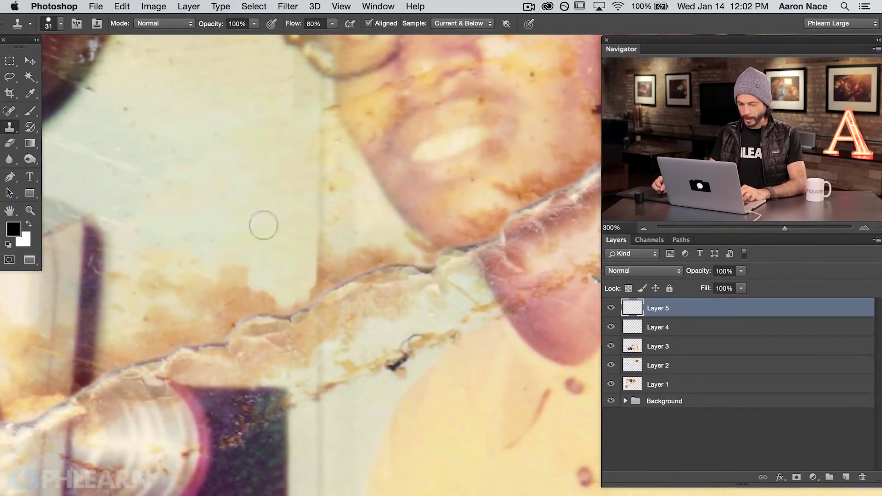
drag(293, 308, 299, 330)
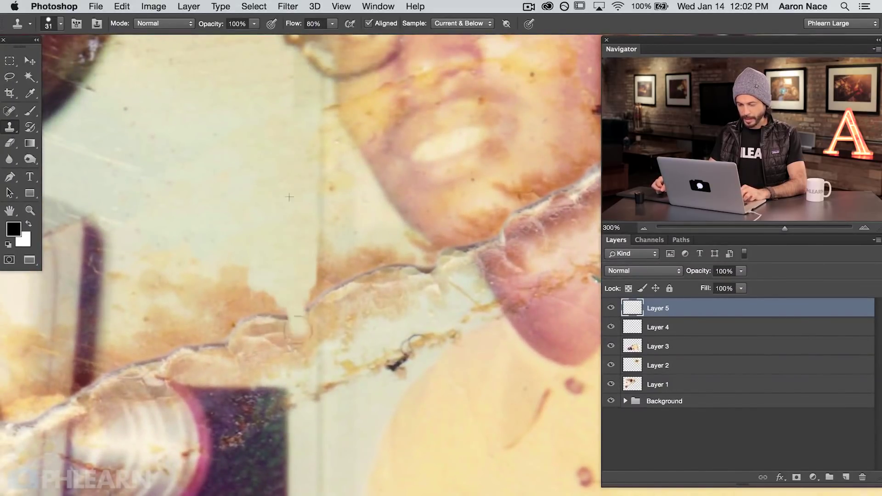
mouse_move(297, 295)
mouse_down()
mouse_move(272, 326)
mouse_move(246, 272)
mouse_move(217, 285)
mouse_move(212, 303)
mouse_move(196, 254)
mouse_move(162, 300)
mouse_move(148, 282)
mouse_up()
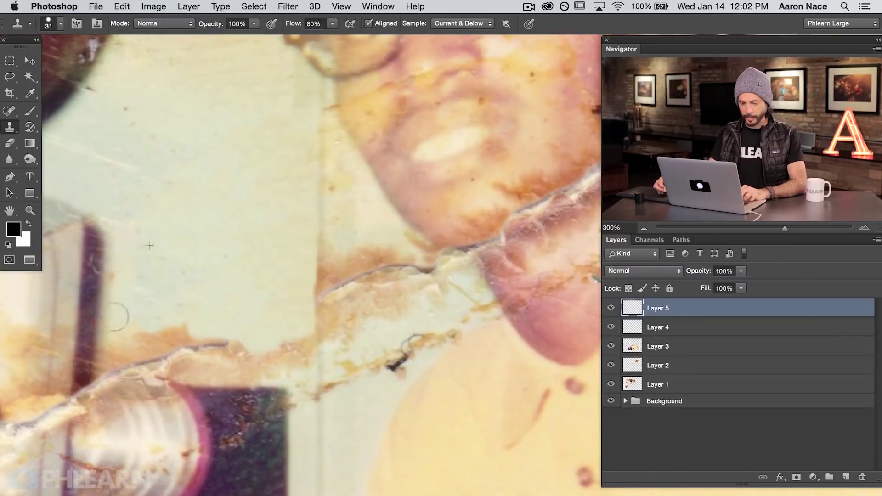
mouse_move(129, 328)
mouse_down()
mouse_move(108, 356)
mouse_move(164, 359)
mouse_move(151, 339)
mouse_move(184, 328)
mouse_move(183, 350)
mouse_move(180, 372)
mouse_up()
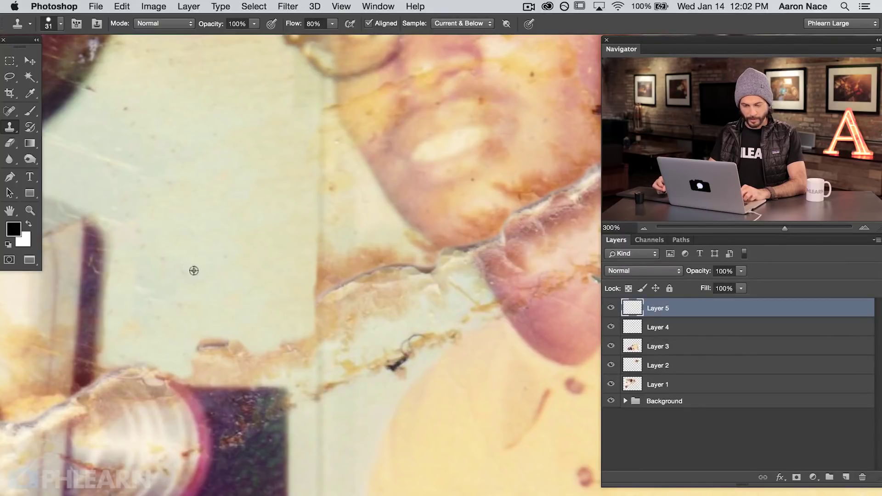
mouse_move(202, 325)
mouse_down()
mouse_move(214, 368)
mouse_move(176, 372)
mouse_move(245, 375)
mouse_move(233, 375)
mouse_move(242, 380)
mouse_move(227, 347)
mouse_move(181, 347)
mouse_up()
alt+click(238, 283)
Clone clean grey texture over the specks and the white horizontal crease on the panel below the round knob.
mouse_move(251, 370)
mouse_down()
mouse_move(245, 364)
mouse_move(281, 369)
mouse_move(329, 354)
mouse_move(274, 137)
mouse_move(428, 88)
mouse_move(421, 94)
mouse_up()
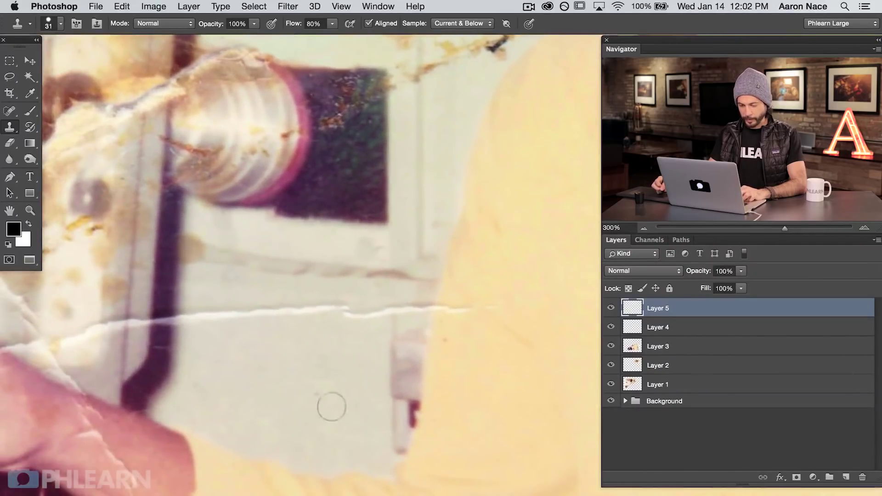
alt+click(322, 383)
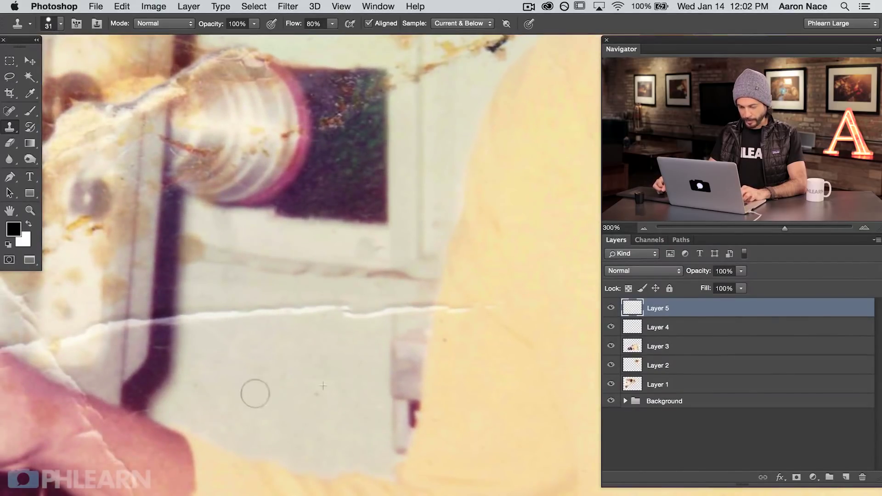
drag(261, 379, 219, 380)
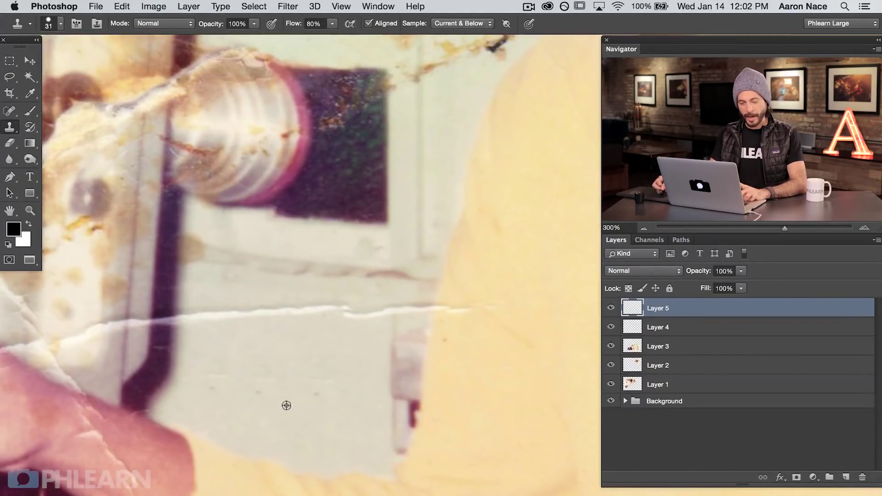
drag(246, 407, 205, 390)
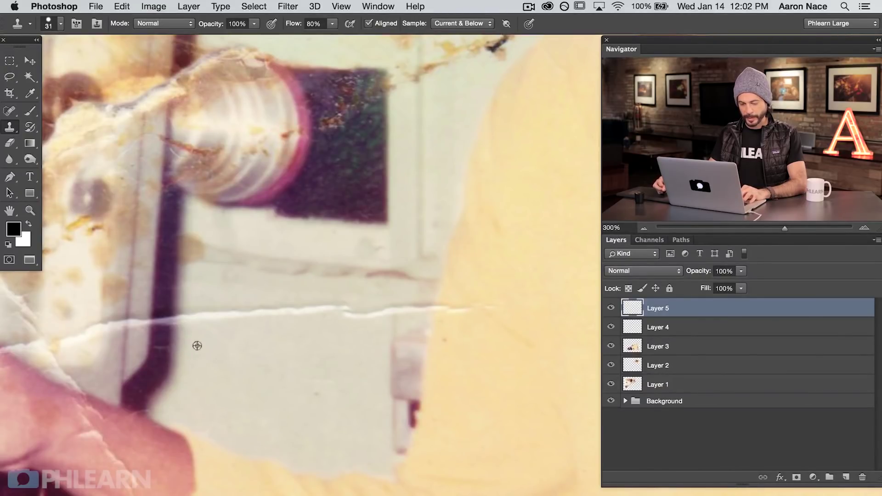
alt+click(214, 353)
mouse_move(220, 323)
mouse_down()
mouse_move(238, 335)
mouse_move(266, 308)
mouse_move(315, 326)
mouse_move(320, 314)
mouse_move(341, 315)
mouse_move(373, 328)
mouse_up()
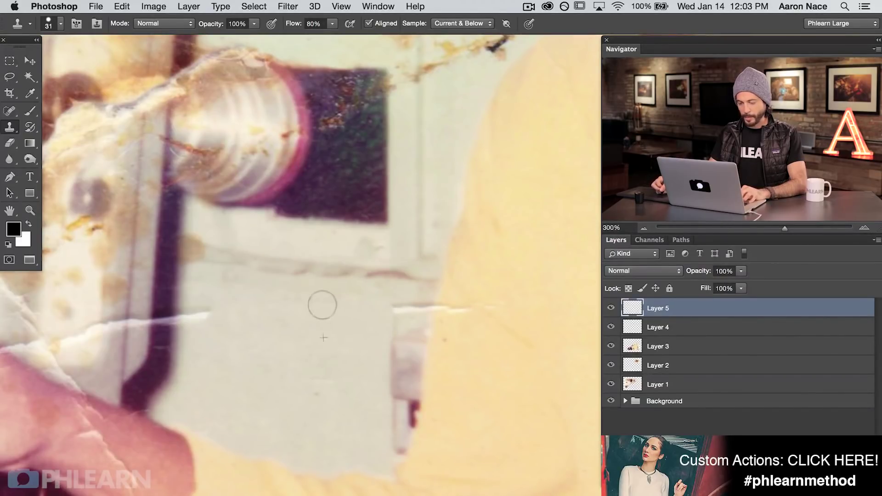
Open the Clone Source settings and place them clear of the white crease crossing the dark vertical bar.
drag(233, 372, 372, 346)
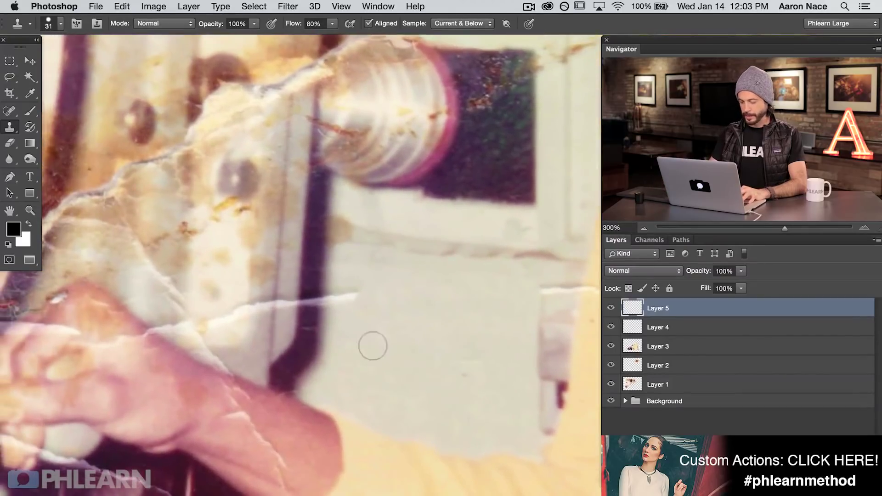
key(super+plus)
mouse_move(290, 369)
mouse_down()
mouse_move(390, 364)
mouse_move(393, 355)
mouse_up()
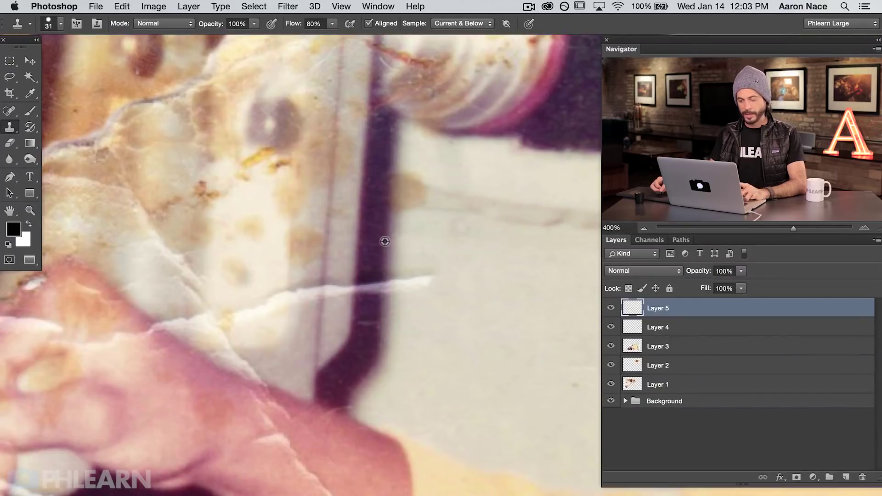
click(376, 6)
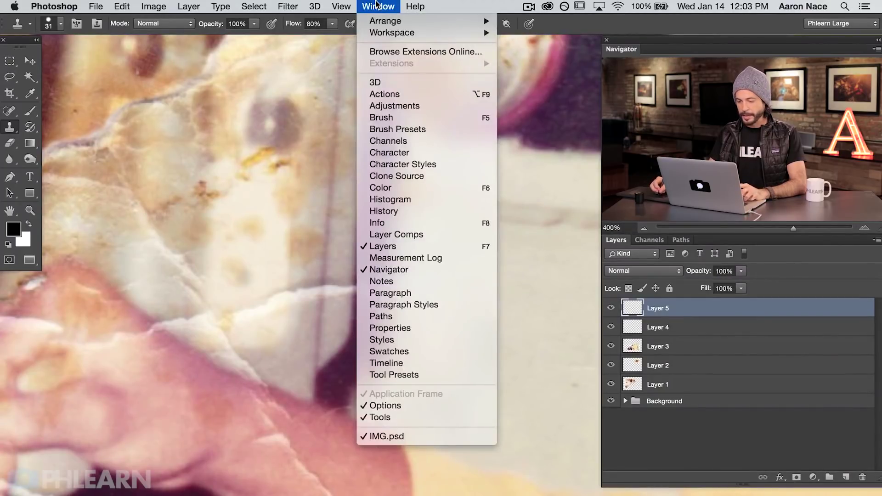
click(419, 177)
drag(486, 158, 113, 63)
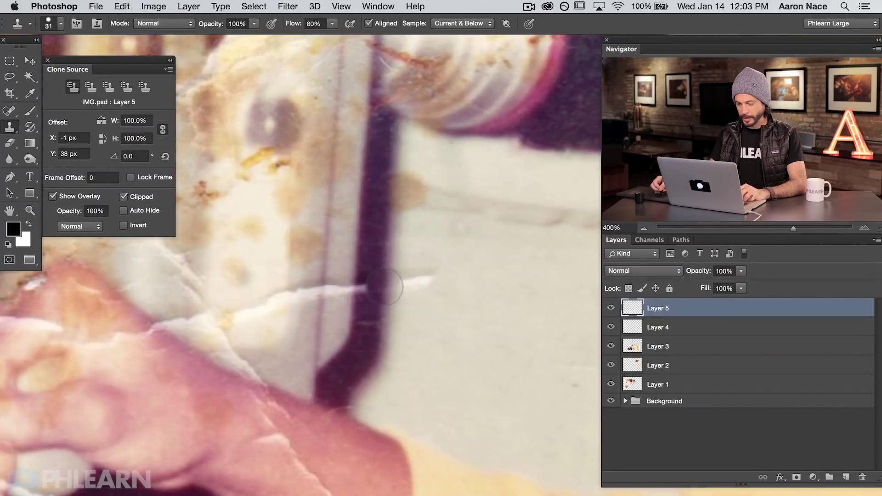
Clone clean texture over the white crease crossing the dark vertical bar and the pale strip beside it, reducing the brush to 24 px.
drag(382, 285, 398, 283)
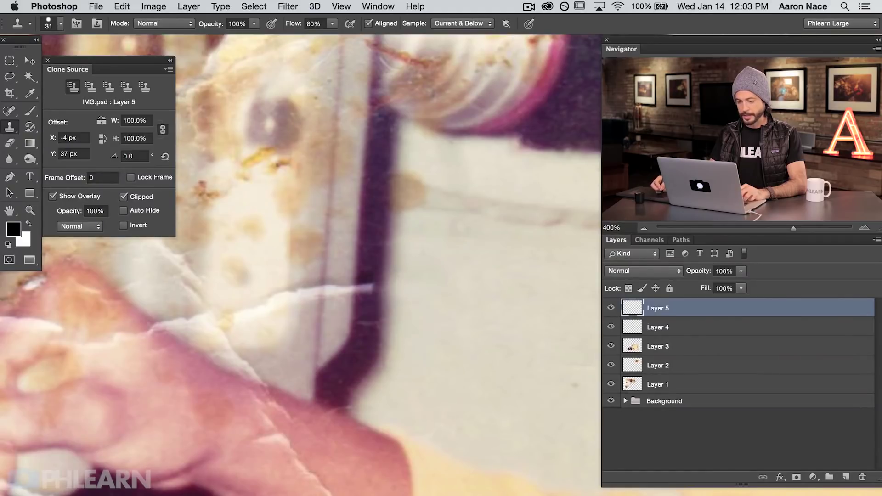
drag(357, 259, 353, 252)
alt+click(354, 252)
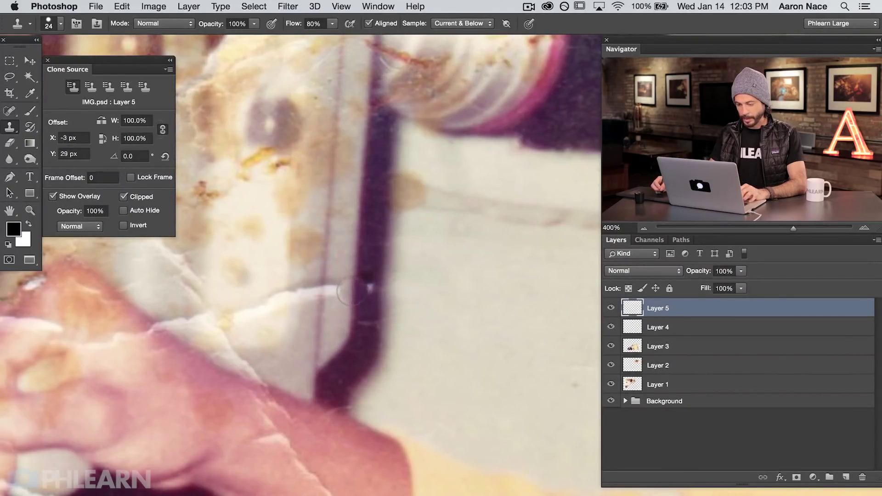
mouse_move(354, 292)
mouse_down()
mouse_move(363, 308)
mouse_move(326, 302)
mouse_up()
mouse_move(339, 280)
mouse_down()
mouse_move(308, 295)
mouse_move(307, 283)
mouse_move(303, 308)
mouse_up()
alt+click(295, 348)
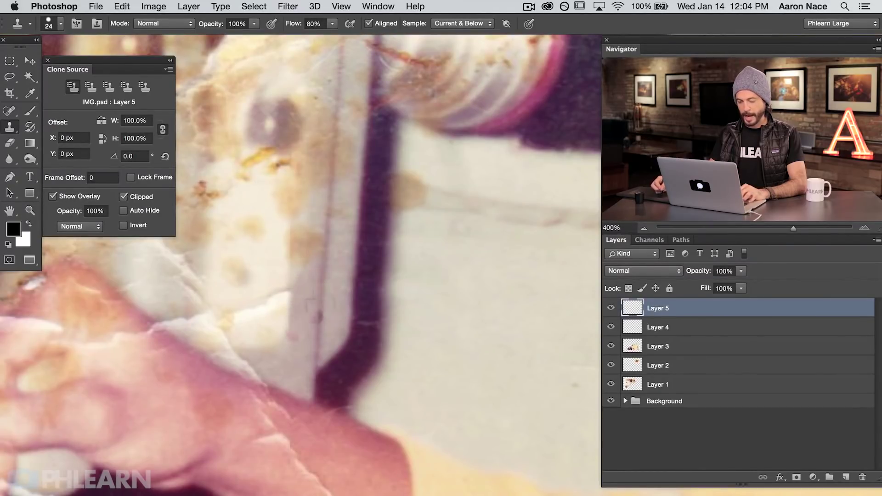
Clone clean panel texture over the brown stain beside the dark vertical bar, just below the round metallic knob.
drag(451, 262, 428, 274)
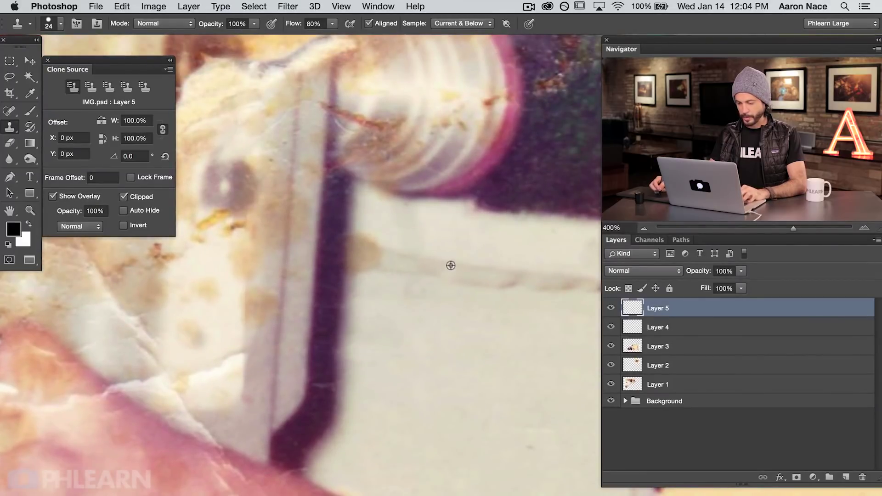
mouse_move(500, 317)
mouse_down()
mouse_move(275, 327)
mouse_move(398, 335)
mouse_up()
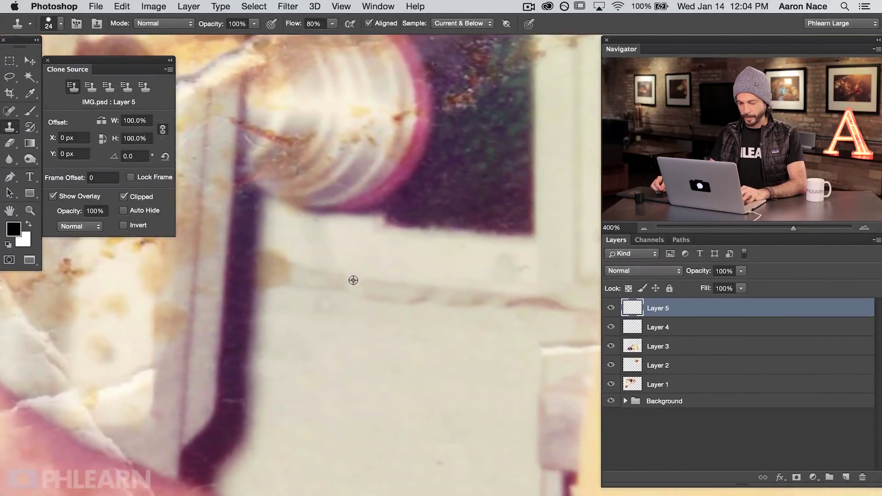
mouse_move(269, 270)
mouse_down()
mouse_move(271, 293)
mouse_move(284, 272)
mouse_move(279, 294)
mouse_up()
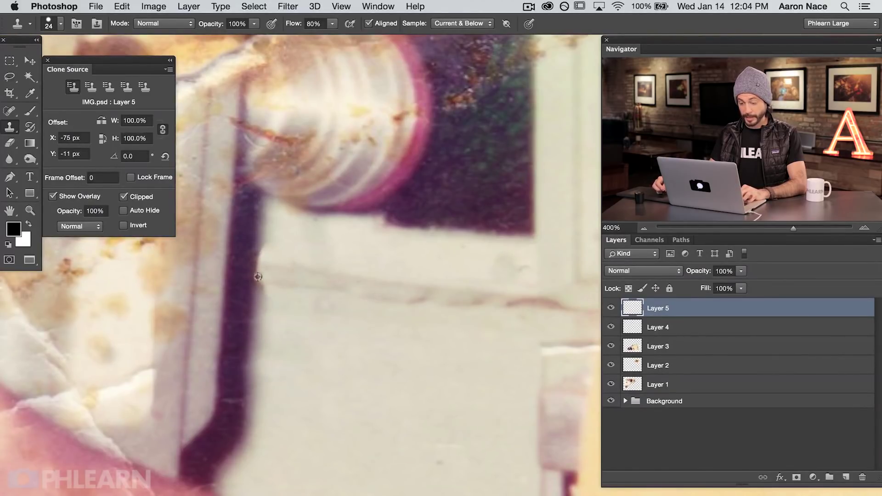
alt+click(251, 348)
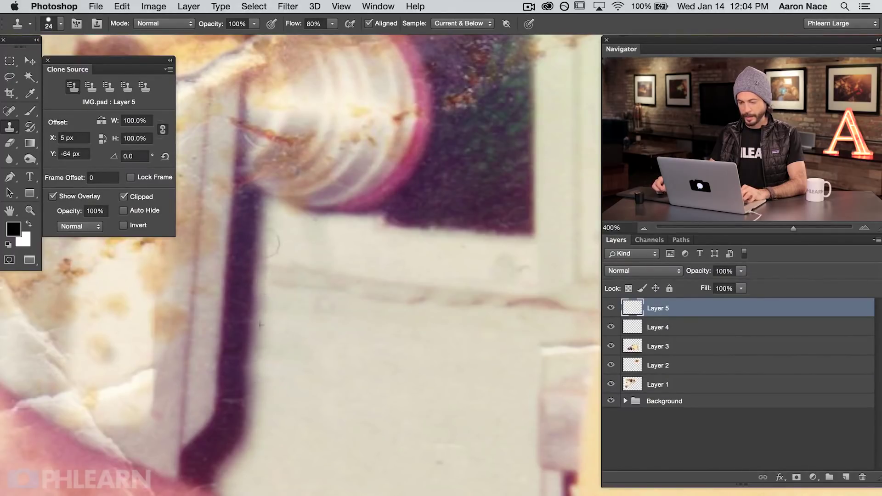
Clone clean wall over the black mark and the orange stains between the dark square and the yellow shirt's shoulder.
drag(432, 364, 382, 433)
alt+click(421, 208)
mouse_move(415, 144)
mouse_down()
mouse_move(410, 163)
mouse_move(430, 166)
mouse_move(425, 122)
mouse_move(414, 138)
mouse_move(462, 124)
mouse_move(415, 134)
mouse_move(420, 145)
mouse_up()
drag(430, 239, 357, 264)
drag(567, 130, 303, 341)
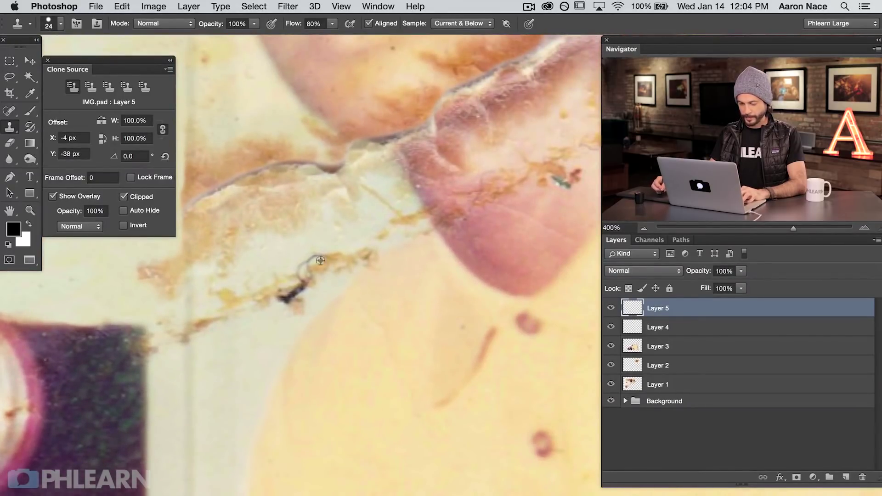
alt+click(235, 372)
click(288, 301)
drag(284, 303, 263, 311)
alt+click(253, 339)
alt+click(234, 354)
Clone pale wall over the brown stains around the wall's vertical seam and above the shirt's shoulder.
mouse_move(244, 279)
mouse_down()
mouse_move(232, 316)
mouse_move(202, 310)
mouse_move(197, 348)
mouse_move(181, 324)
mouse_move(187, 309)
mouse_move(168, 351)
mouse_move(187, 273)
mouse_move(188, 202)
mouse_move(196, 287)
mouse_up()
alt+click(226, 351)
alt+click(186, 429)
mouse_move(196, 288)
mouse_down()
mouse_move(272, 330)
mouse_move(261, 238)
mouse_move(237, 338)
mouse_move(222, 319)
mouse_up()
alt+click(207, 228)
mouse_move(287, 262)
mouse_down()
mouse_move(282, 329)
mouse_move(278, 218)
mouse_move(279, 230)
mouse_up()
alt+click(306, 319)
drag(317, 291, 302, 311)
alt+click(297, 340)
drag(381, 308, 429, 296)
alt+click(358, 349)
drag(379, 324, 374, 306)
alt+click(322, 340)
Clone clean wall over the brown stains and torn edge leading up to the man's jaw, using a 26 px brush.
mouse_move(341, 277)
mouse_down()
mouse_move(364, 235)
mouse_move(352, 210)
mouse_up()
alt+click(332, 322)
mouse_move(320, 273)
mouse_down()
mouse_move(304, 302)
mouse_move(333, 184)
mouse_move(338, 194)
mouse_move(319, 256)
mouse_move(294, 235)
mouse_move(292, 246)
mouse_move(299, 205)
mouse_up()
alt+click(323, 294)
alt+click(307, 312)
alt+click(331, 222)
mouse_move(363, 197)
mouse_down()
mouse_move(368, 218)
mouse_move(366, 163)
mouse_move(405, 205)
mouse_move(413, 198)
mouse_move(372, 226)
mouse_move(366, 246)
mouse_up()
alt+click(352, 170)
alt+click(344, 230)
alt+click(353, 211)
mouse_move(418, 230)
mouse_down()
mouse_move(399, 219)
mouse_move(429, 226)
mouse_move(413, 206)
mouse_move(453, 227)
mouse_up()
alt+click(348, 231)
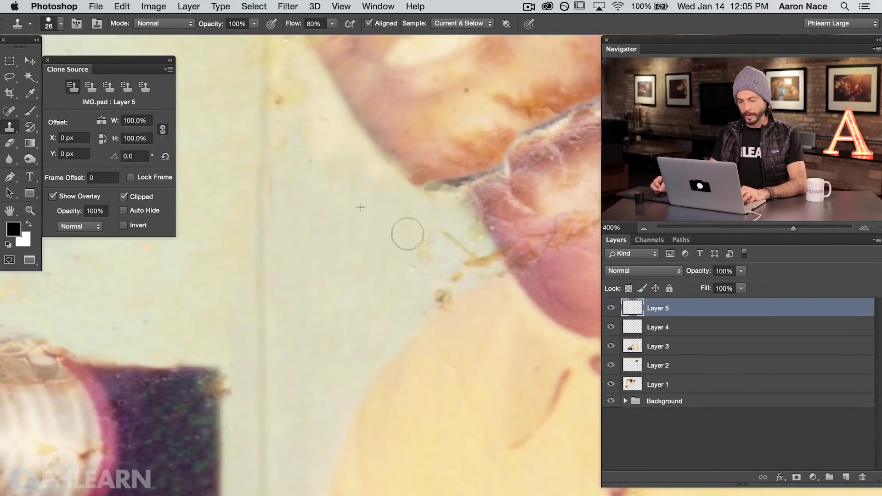
Clone clean wall over the remaining brown specks beside the neck and the yellow stains next to the jaw.
mouse_move(411, 260)
mouse_down()
mouse_move(474, 236)
mouse_move(456, 218)
mouse_up()
alt+click(415, 252)
mouse_move(467, 255)
mouse_down()
mouse_move(484, 266)
mouse_move(487, 258)
mouse_move(493, 271)
mouse_move(486, 264)
mouse_move(462, 271)
mouse_move(454, 289)
mouse_move(472, 276)
mouse_move(458, 259)
mouse_move(419, 275)
mouse_up()
alt+click(311, 235)
mouse_move(278, 85)
mouse_down()
mouse_move(275, 153)
mouse_move(305, 191)
mouse_move(324, 187)
mouse_up()
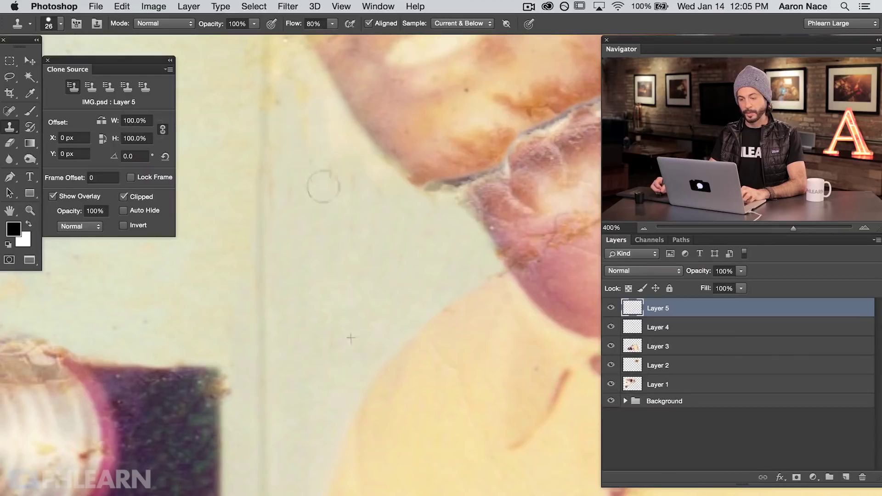
Add a new layer above Layer 5 and set the Brush tool to a 30 px size for painting the face.
mouse_move(372, 285)
mouse_down()
mouse_move(224, 441)
mouse_move(280, 417)
mouse_up()
key(super+minus)
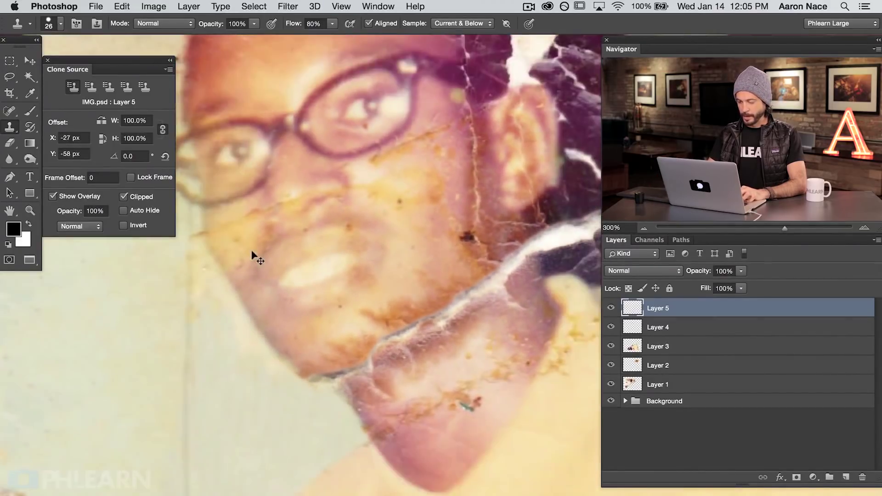
mouse_move(454, 293)
mouse_down()
mouse_move(473, 327)
mouse_move(487, 308)
mouse_up()
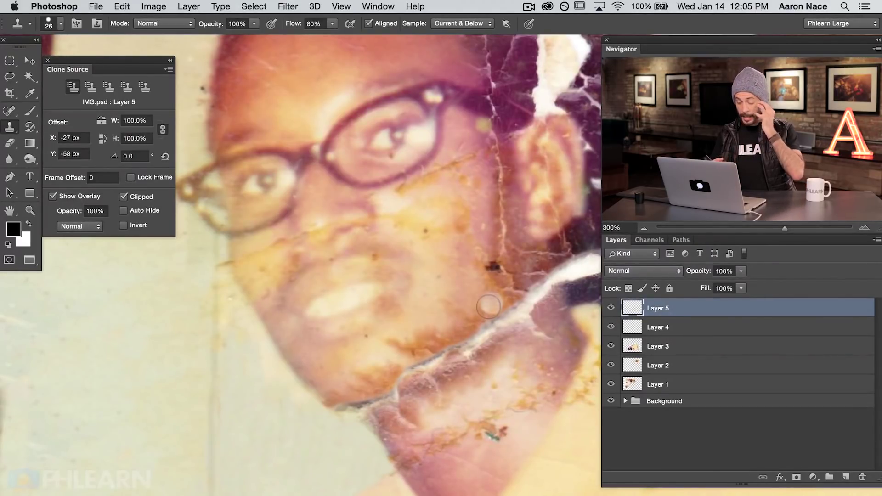
key(super+alt+shift+n)
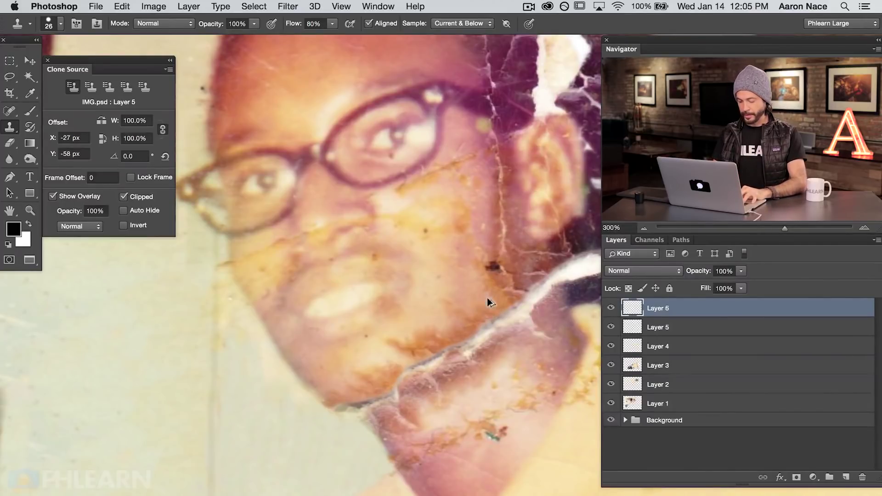
key(b)
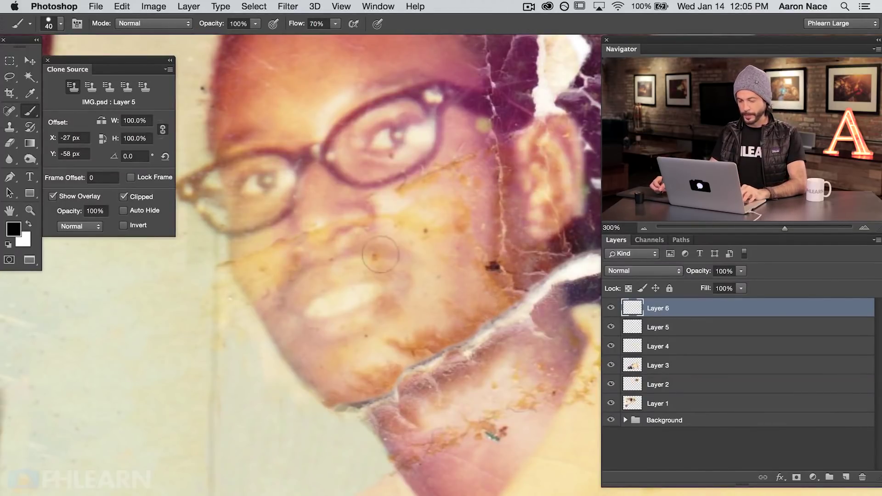
drag(408, 270, 400, 271)
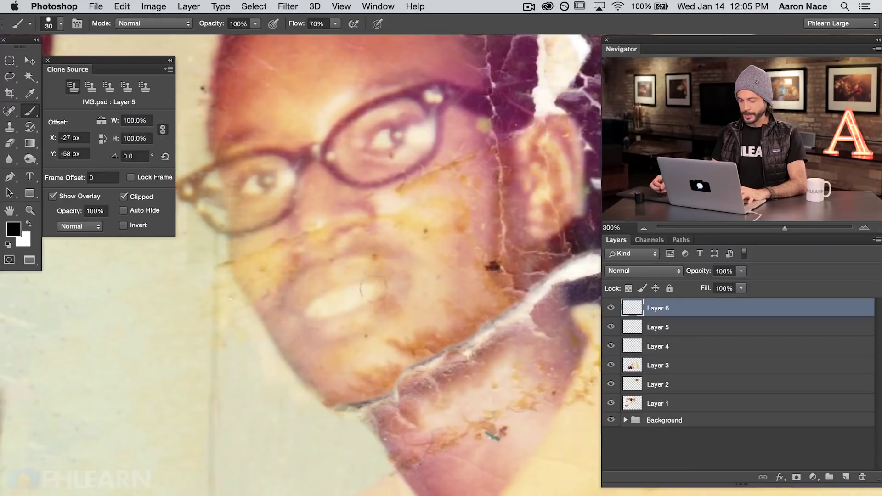
drag(475, 323, 436, 322)
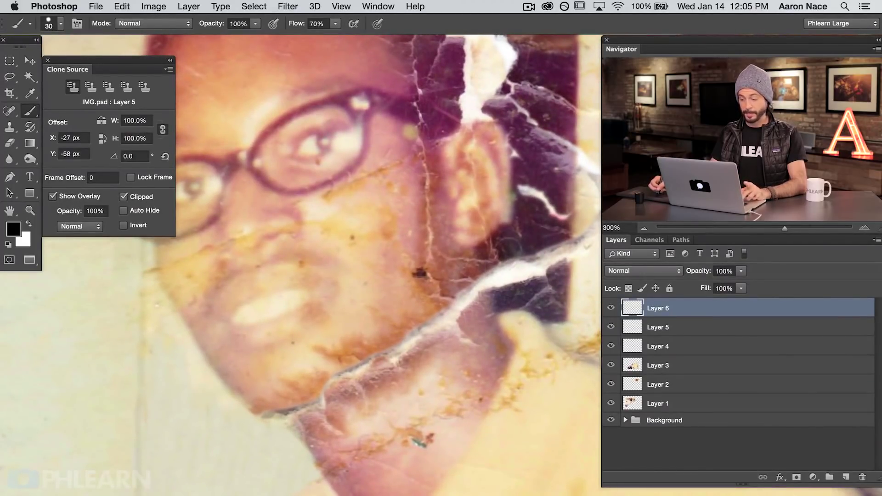
Paint sampled dark brown and dark purple over the white tear below the ear, along the back of the neck.
alt+click(486, 250)
drag(488, 274, 479, 290)
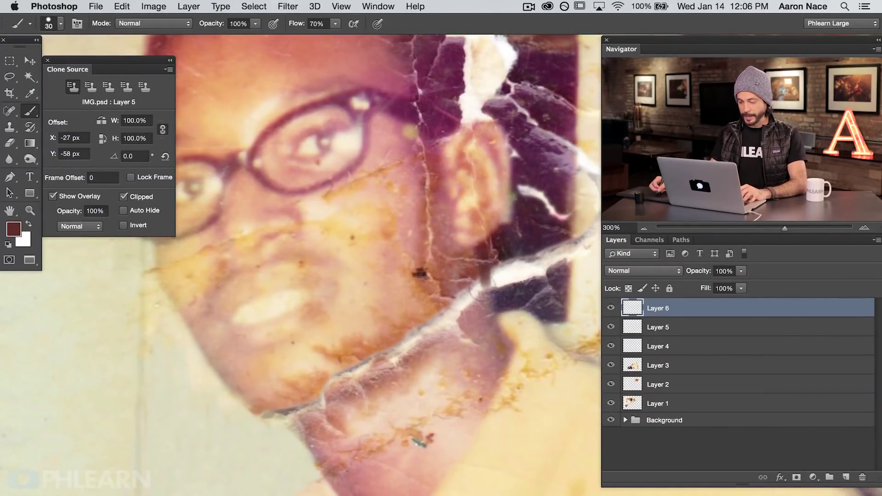
alt+click(490, 294)
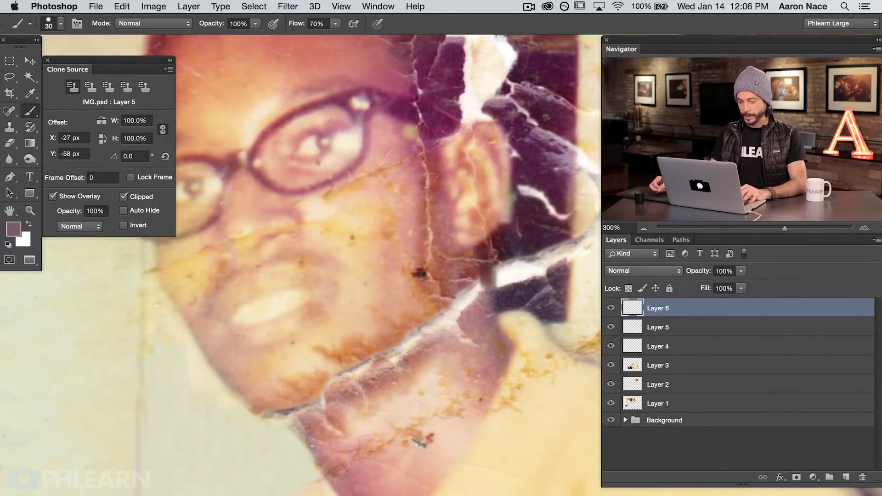
alt+click(506, 294)
drag(506, 291, 500, 277)
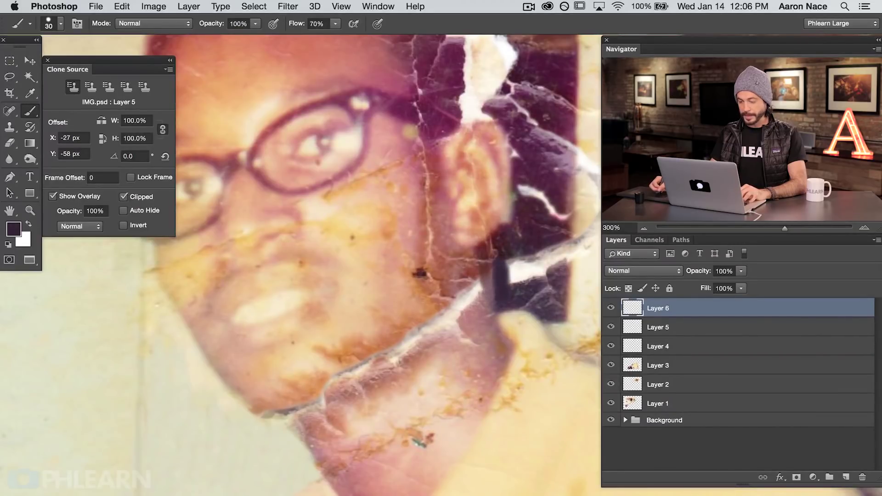
Enlarge the brush to 47 px and paint sampled skin tones over the tear along the jawline and the stains just above it.
drag(413, 376, 457, 352)
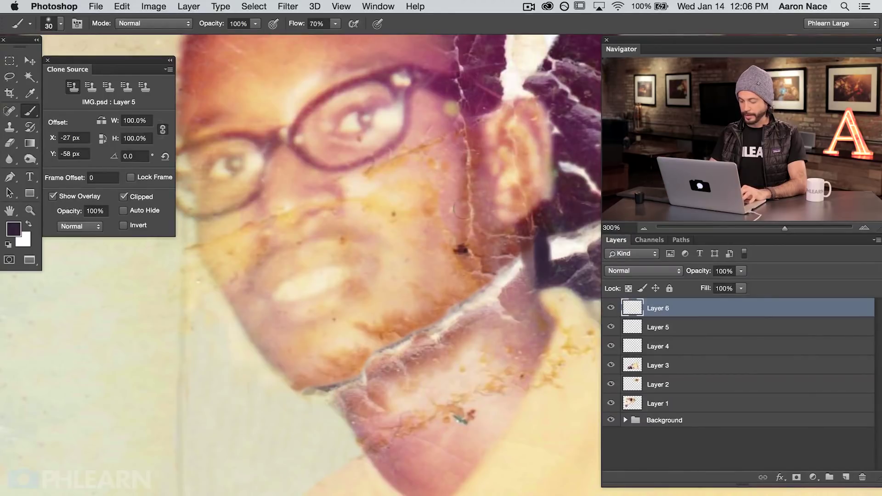
key(super+minus)
drag(469, 288, 454, 303)
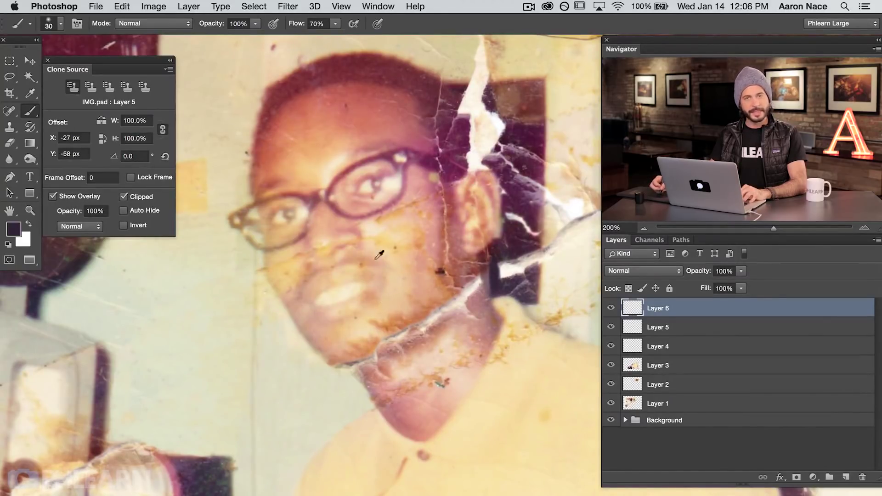
drag(404, 313, 425, 316)
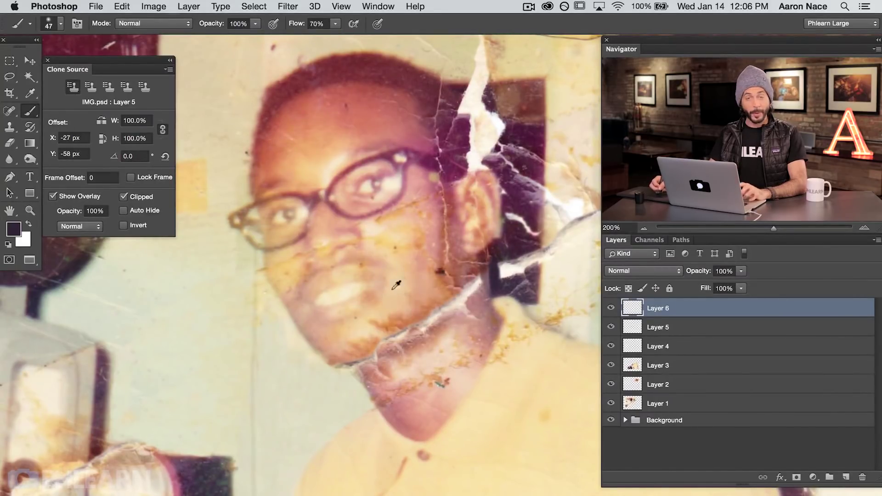
alt+click(412, 345)
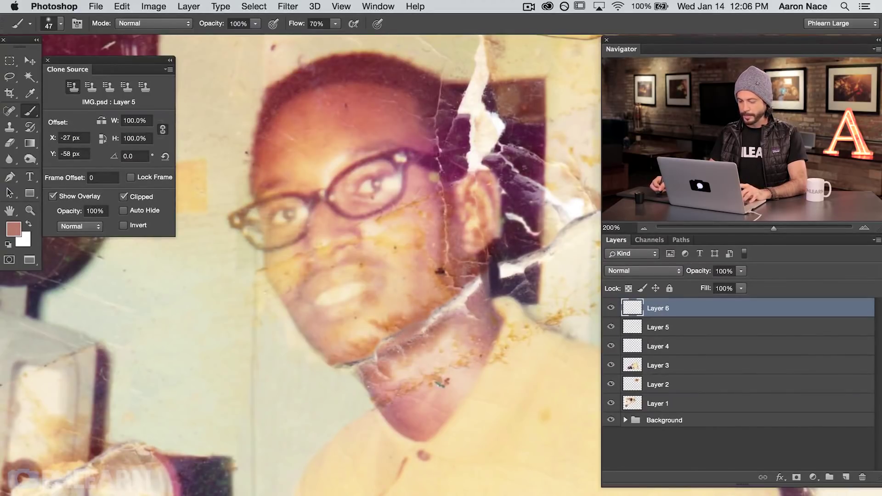
alt+click(432, 293)
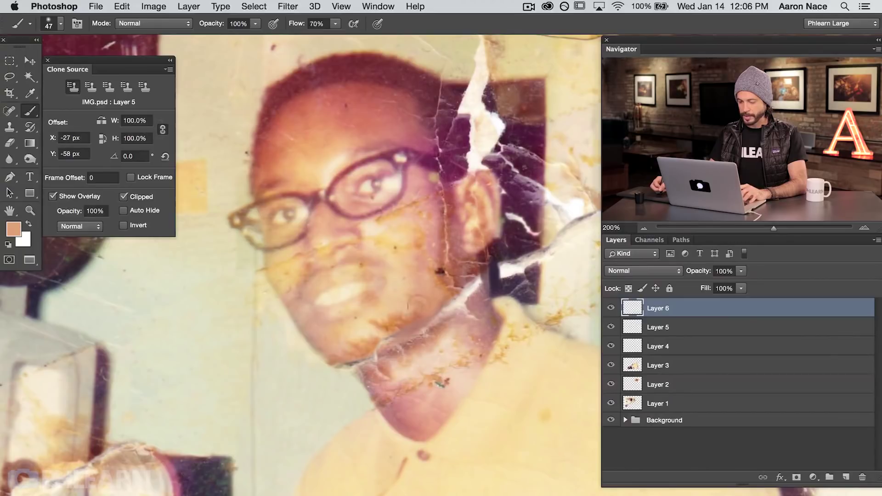
Paint sampled light orange skin tones over the brown stains on the chin and lower cheek, enlarging the brush to 61 px.
alt+click(389, 314)
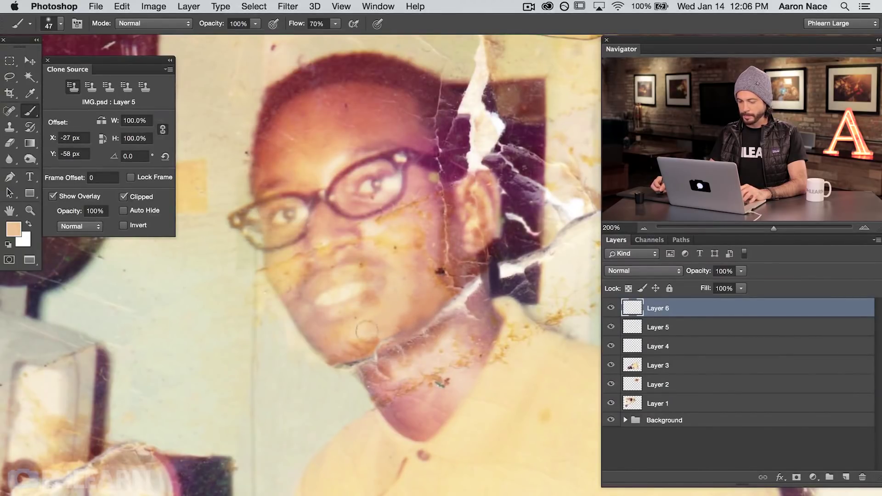
click(359, 351)
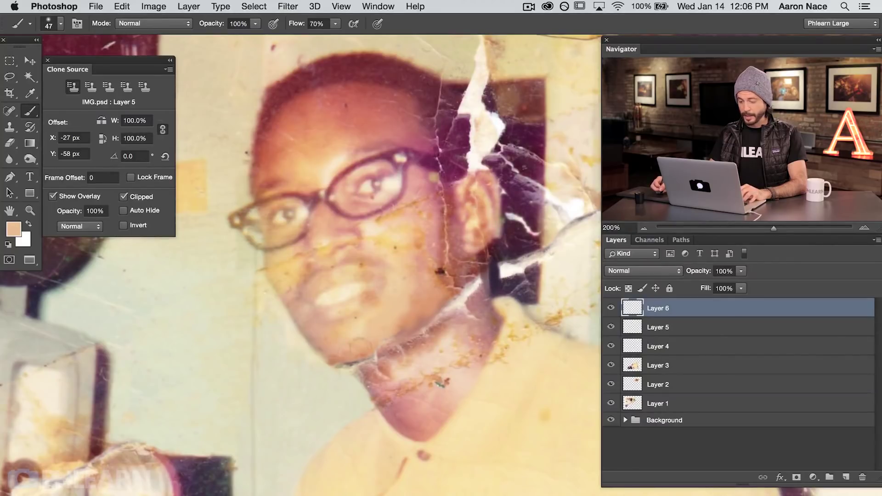
alt+click(408, 318)
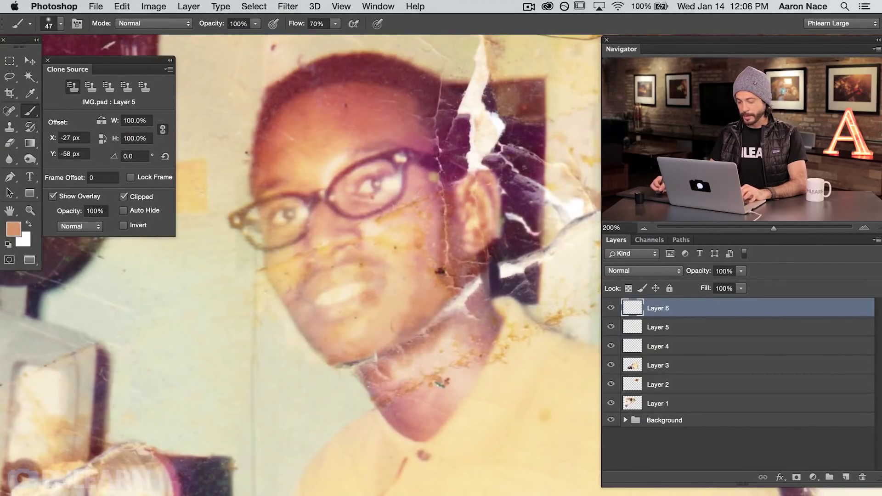
drag(402, 335, 408, 335)
drag(389, 325, 425, 301)
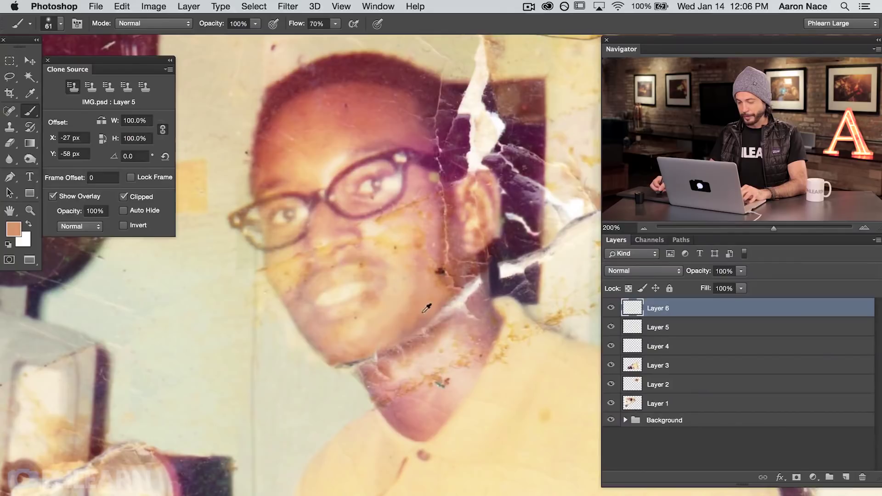
Paint sampled neck and cheek tones over the white tear between the jaw and the neck below the ear.
alt+click(461, 277)
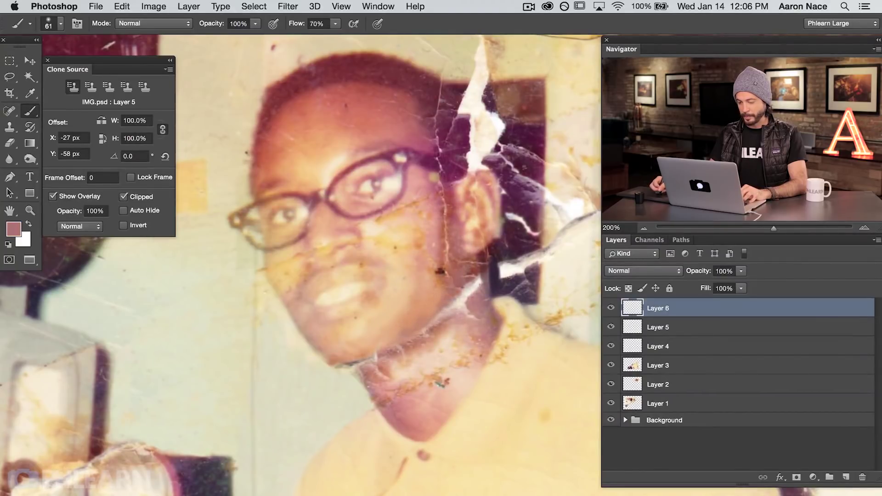
alt+click(461, 305)
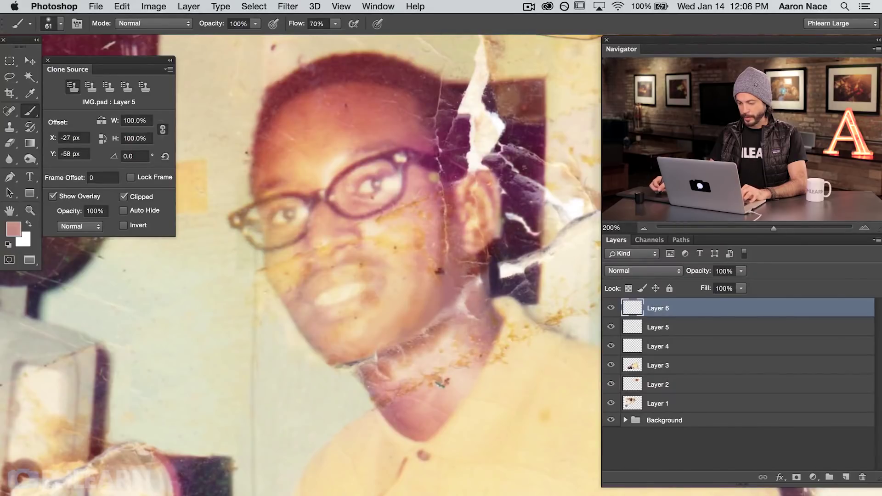
alt+click(453, 321)
alt+click(435, 329)
mouse_move(461, 297)
mouse_down()
mouse_move(457, 327)
mouse_move(400, 329)
mouse_up()
alt+click(456, 322)
alt+click(416, 293)
alt+click(418, 290)
alt+click(407, 290)
alt+click(415, 309)
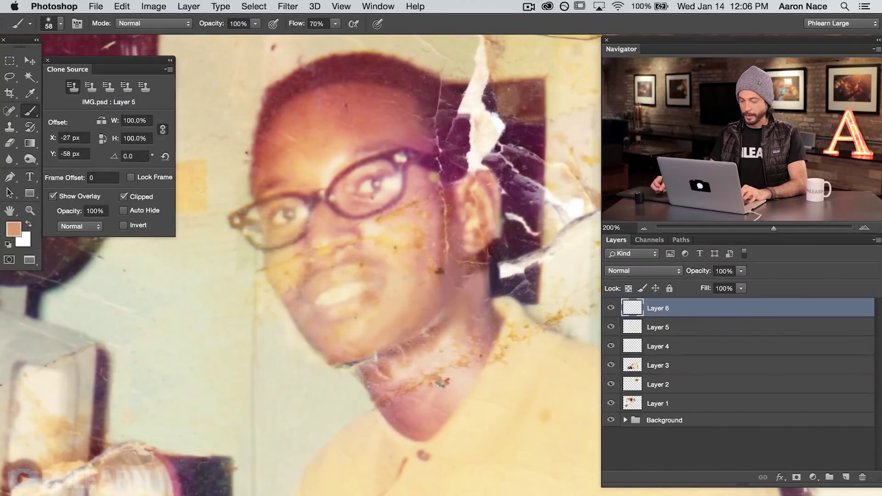
Paint sampled pinkish and orange skin tones over the white tear along the jawline and the upper edge of the neck.
alt+click(386, 356)
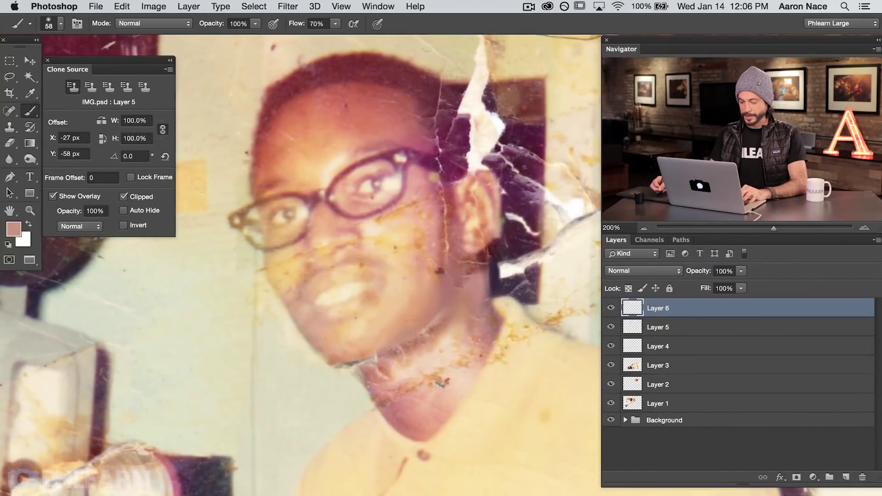
alt+click(423, 345)
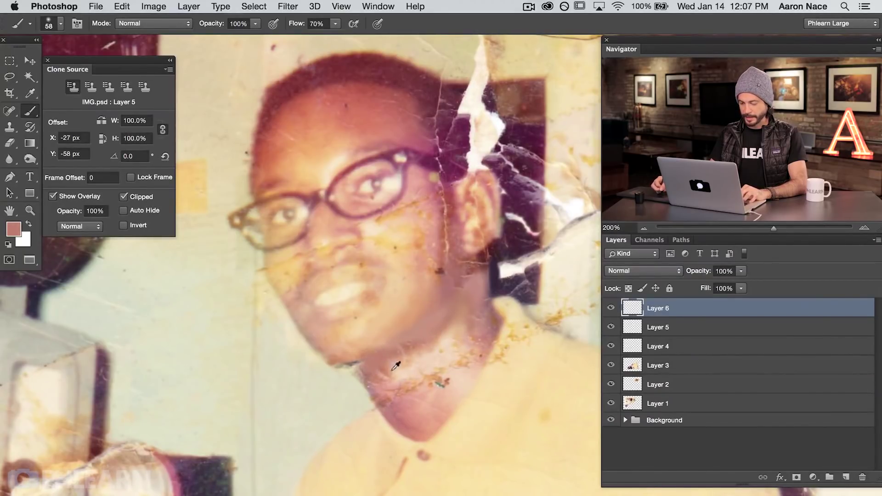
alt+click(370, 362)
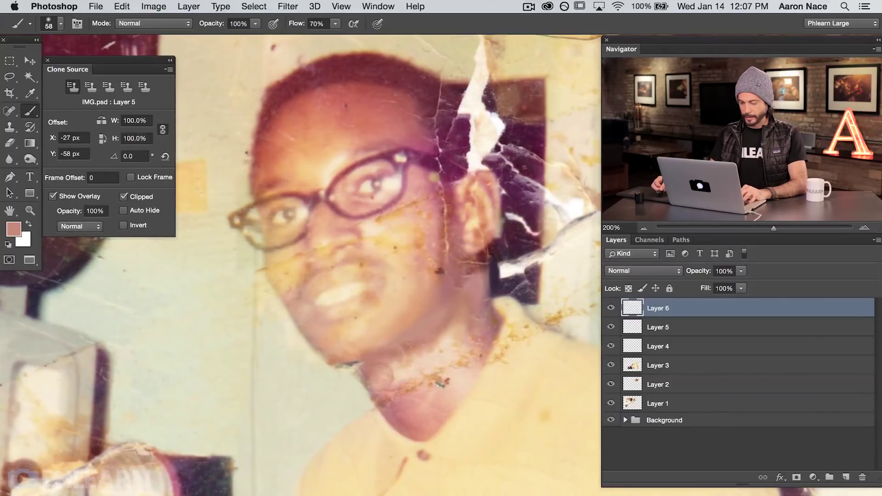
alt+click(386, 329)
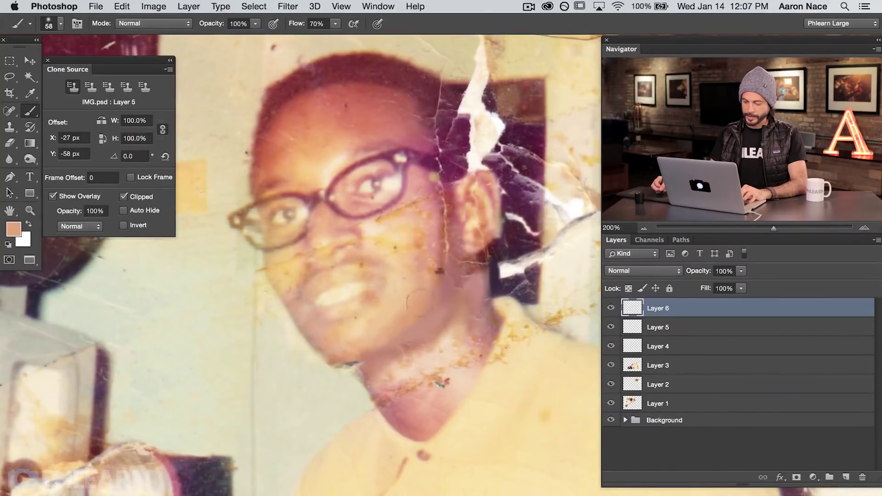
Repair the tear at the chin's lower edge with sampled skin and background tones, using a 40 px brush enlarged to 57 px for blending.
drag(345, 365, 338, 364)
alt+click(334, 378)
alt+click(337, 359)
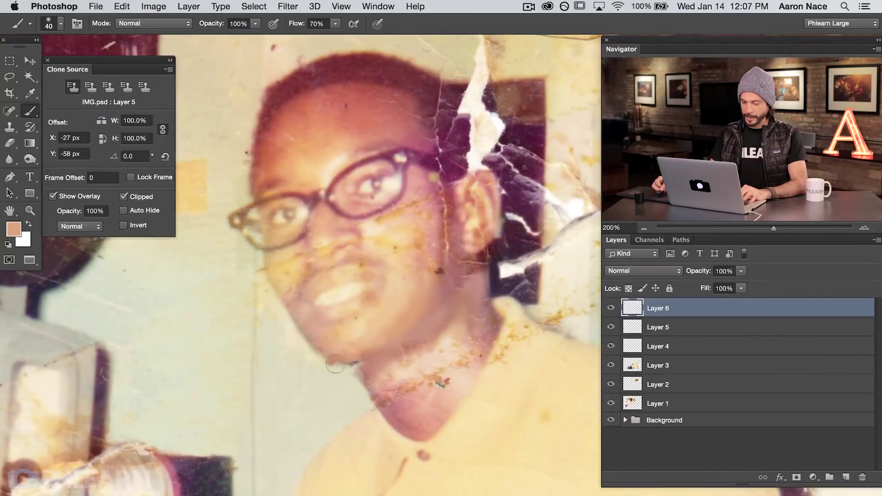
alt+click(313, 364)
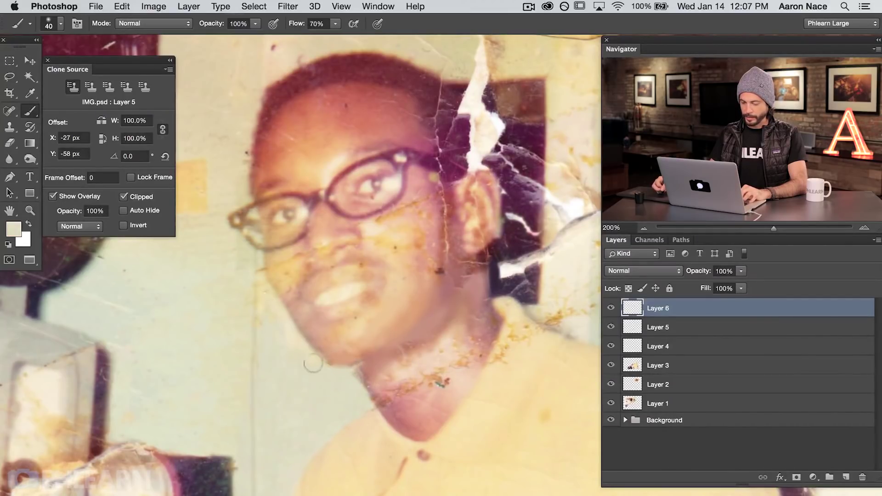
alt+click(312, 354)
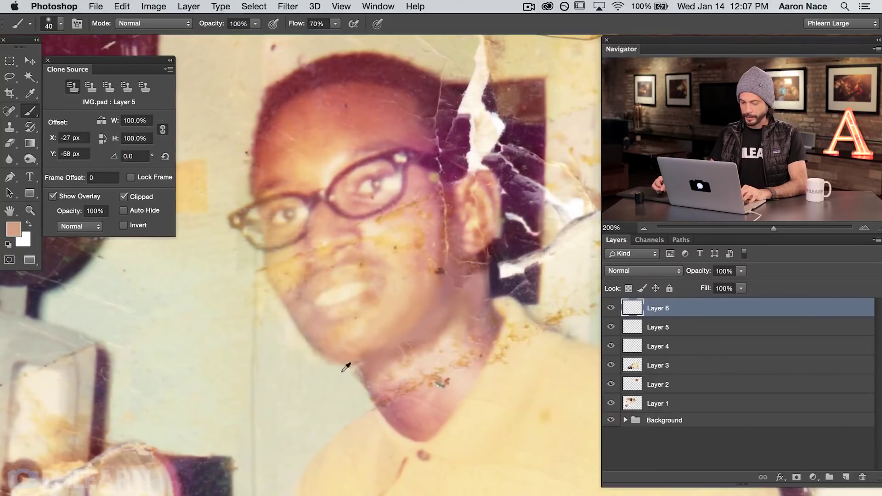
alt+click(350, 340)
drag(343, 354, 363, 335)
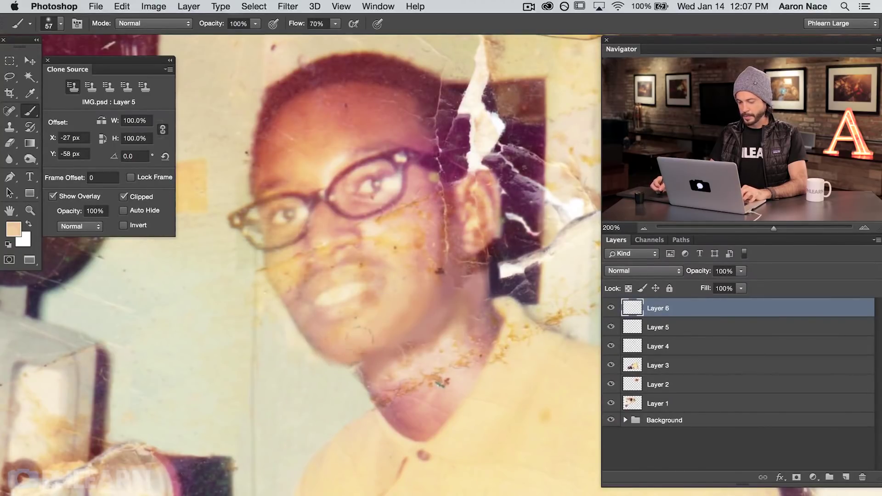
Paint sampled cheek tones over the lower cheek and the side of the face near the ear to even out the skin.
alt+click(408, 316)
alt+click(390, 305)
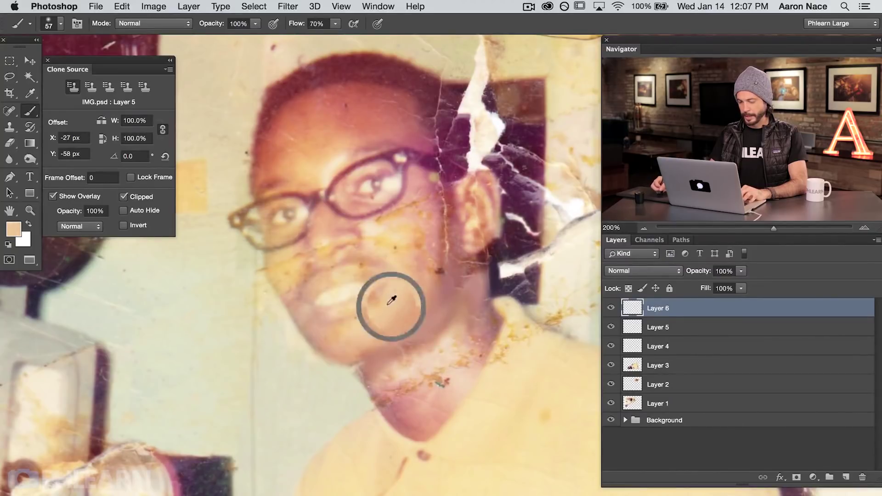
alt+click(427, 250)
alt+click(438, 244)
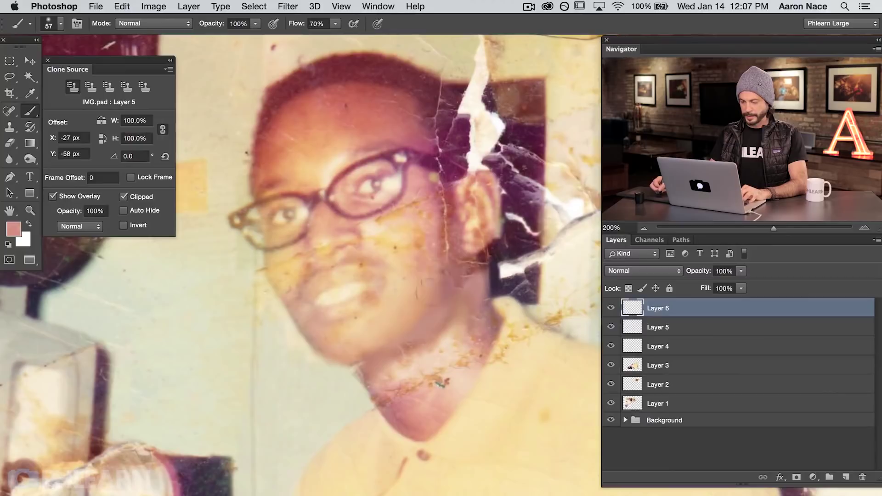
alt+click(404, 284)
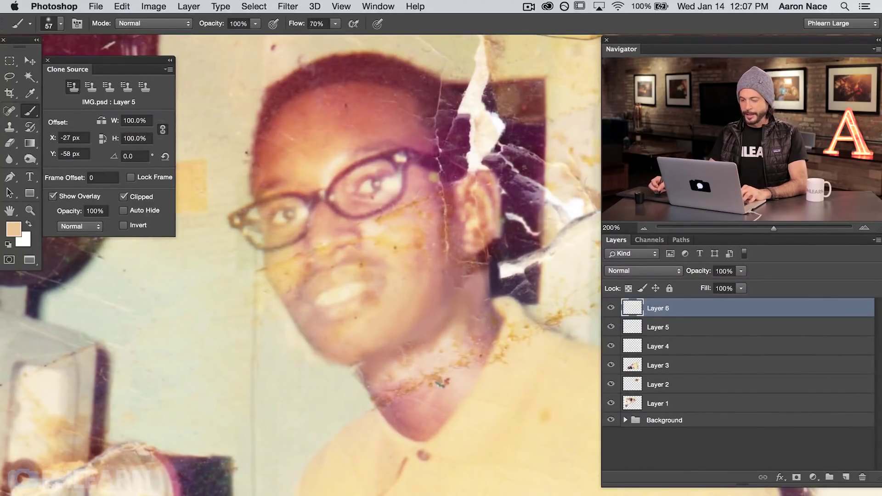
Paint a shadow line under the jaw with a dark reddish-brown sampled from the hairline and a 25 px brush, and enlarge the brush to 52 px.
drag(409, 351, 397, 351)
alt+click(356, 373)
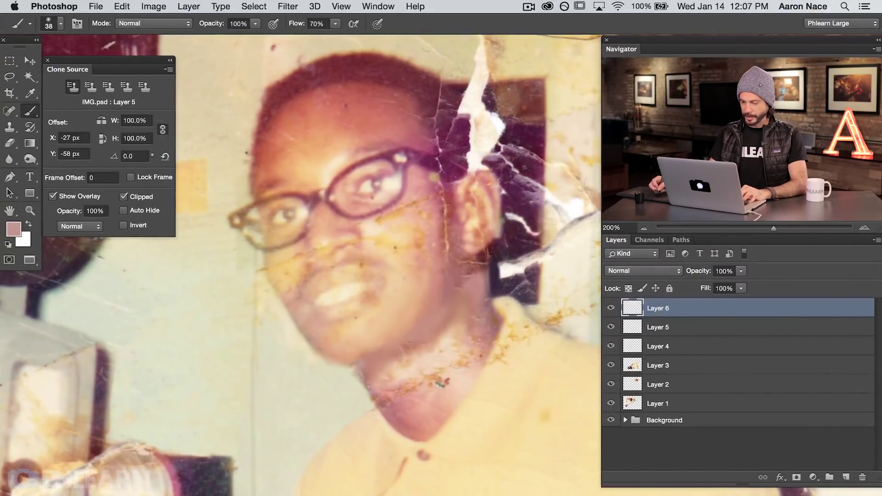
alt+click(431, 93)
drag(421, 342, 413, 348)
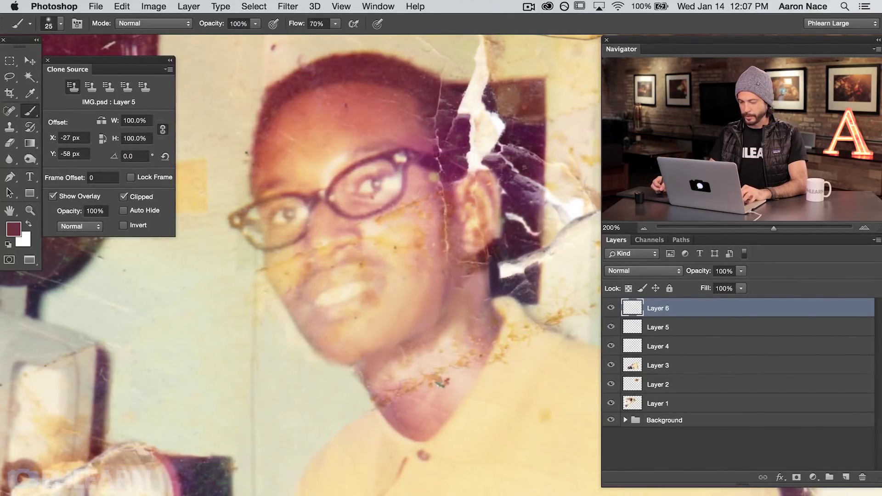
ctrl+alt+click(380, 367)
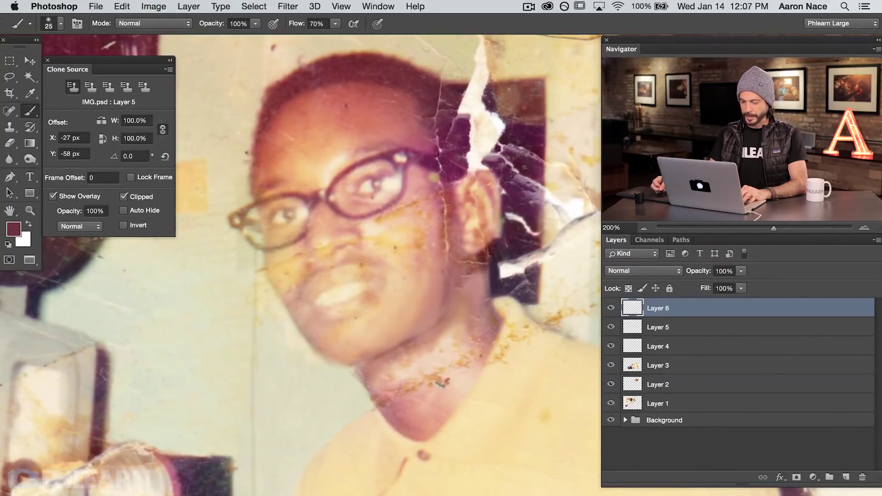
drag(386, 349, 398, 347)
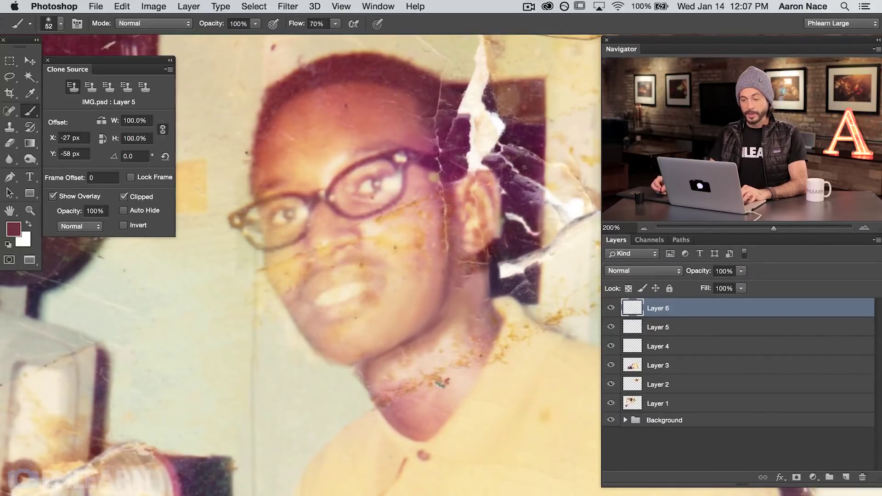
Lower the brush flow to 40% and blend the jaw shadow into the neck with sampled reddish skin tones.
key(shift+4)
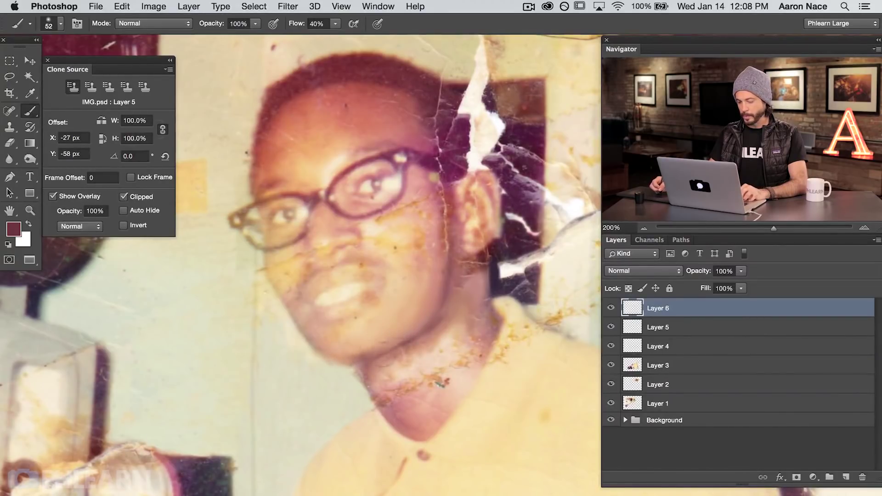
alt+click(384, 352)
alt+click(428, 327)
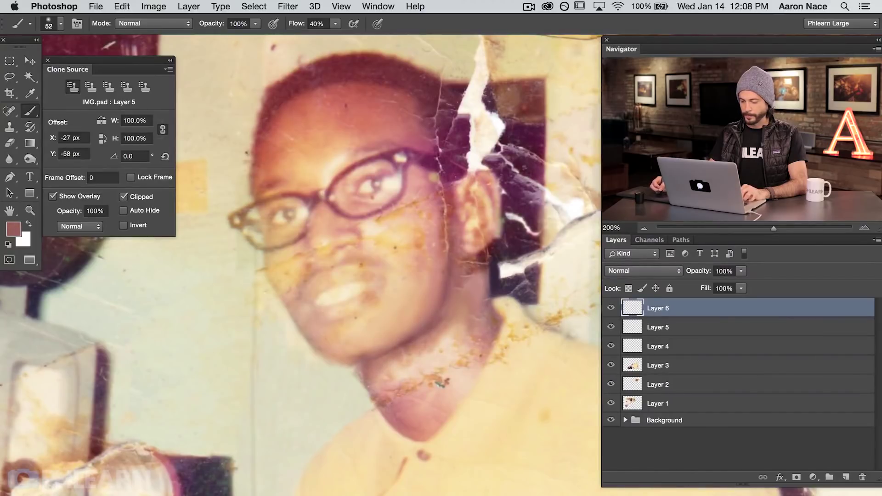
alt+click(444, 320)
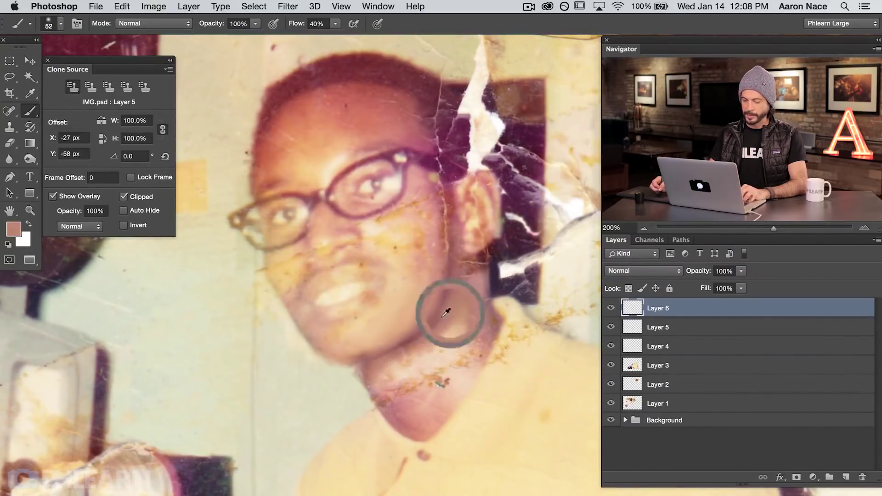
Blend the jaw and chin with lighter skin tones sampled from the cheek and the chin.
alt+click(412, 323)
alt+click(346, 358)
alt+click(322, 336)
alt+click(328, 330)
alt+click(319, 330)
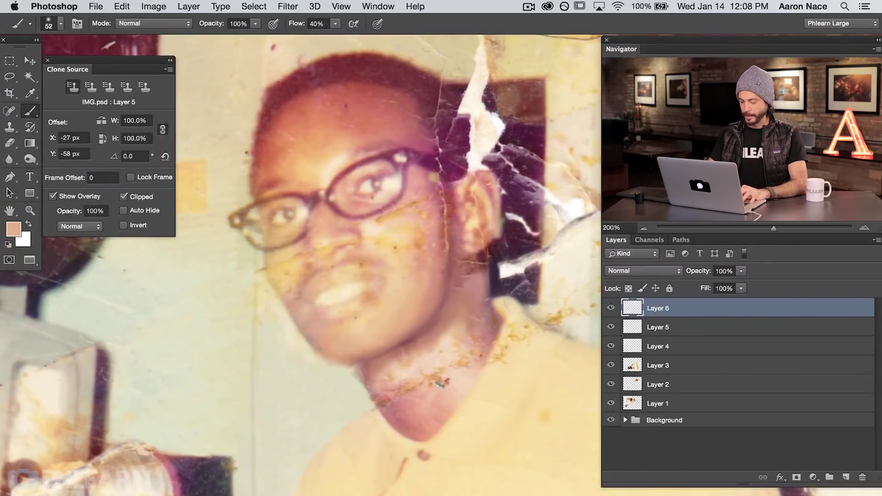
Compare the face with and without the painted repairs on Layer 6.
key(super+minus)
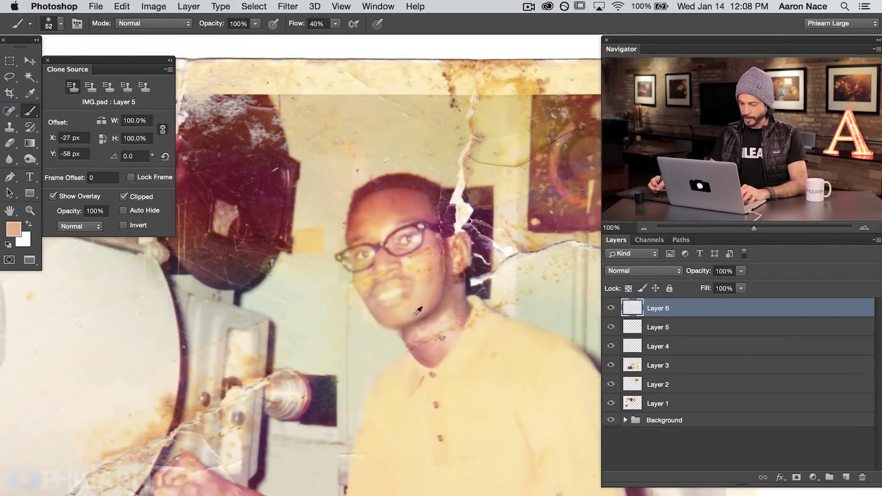
click(612, 306)
click(612, 308)
click(611, 308)
click(611, 309)
click(610, 310)
click(610, 311)
Try painting a sampled reddish tone on the side of the face with an 88 px brush, and undo the last changes.
alt+click(445, 251)
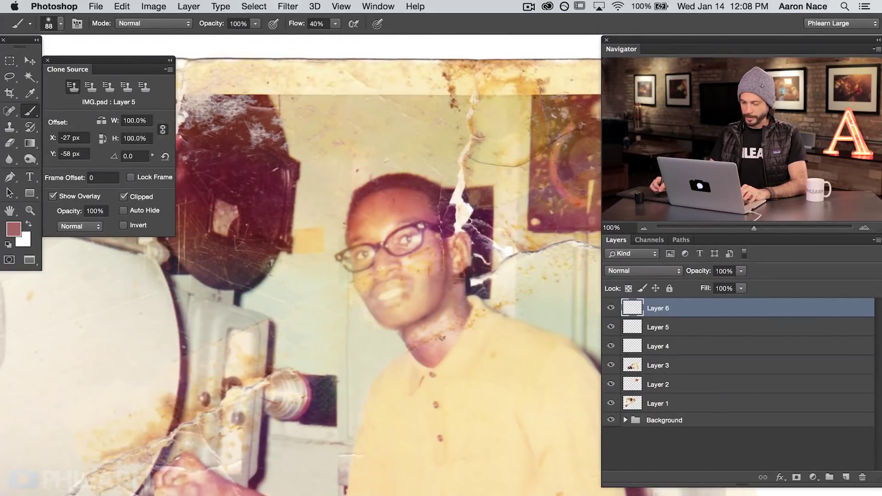
click(612, 308)
click(611, 308)
click(612, 308)
click(612, 308)
key(super+alt+z)
key(super+alt+z)
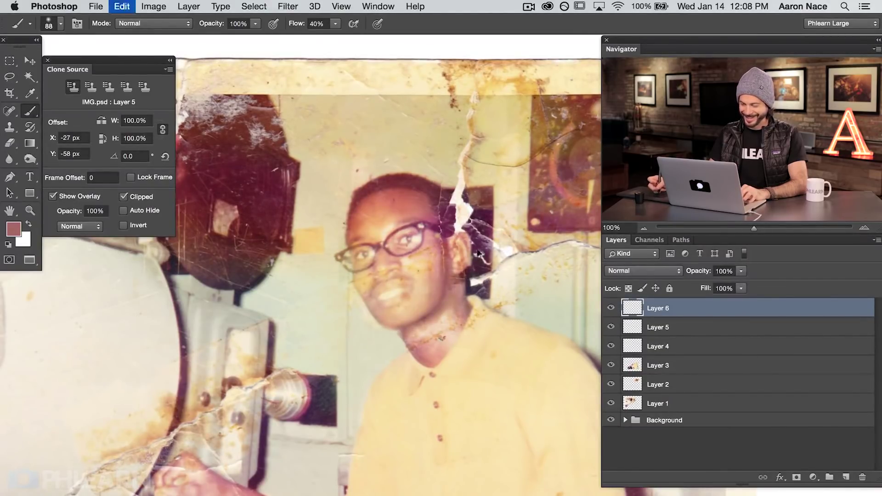
Enlarge the brush to 100 px and paint a sampled light orange skin tone softly over the lower cheek.
key(bracketright)
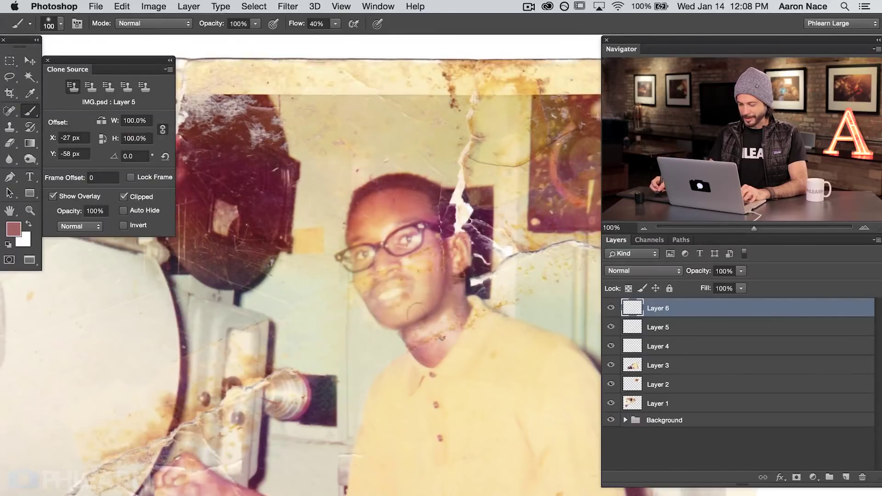
alt+click(415, 300)
alt+click(414, 304)
alt+click(416, 300)
drag(485, 378, 480, 323)
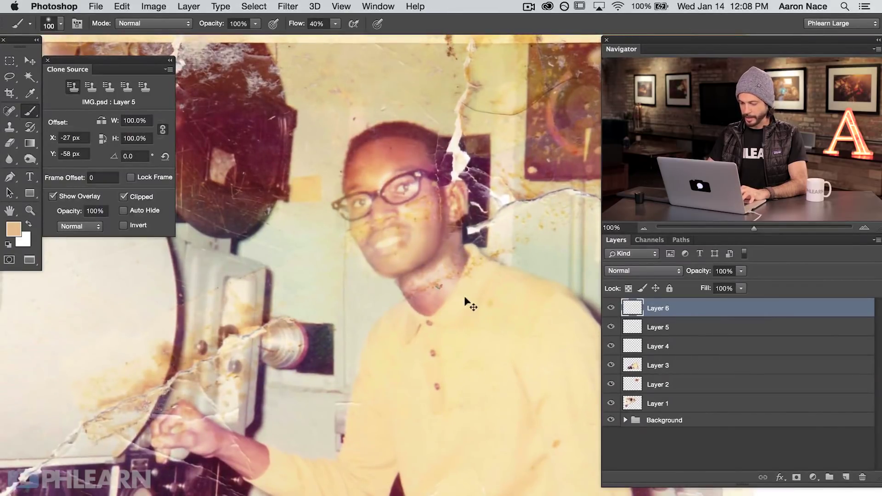
scroll(467, 301, up, 2)
drag(402, 271, 417, 285)
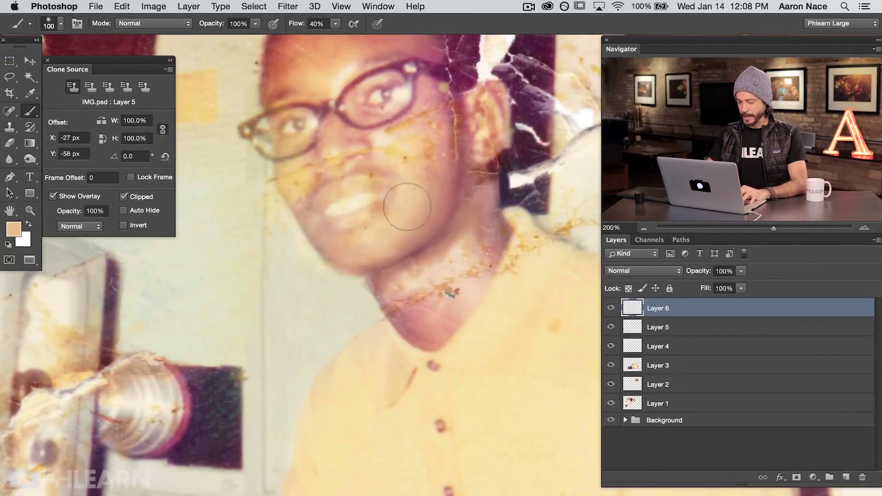
mouse_move(388, 315)
mouse_down()
mouse_move(437, 363)
mouse_move(398, 363)
mouse_up()
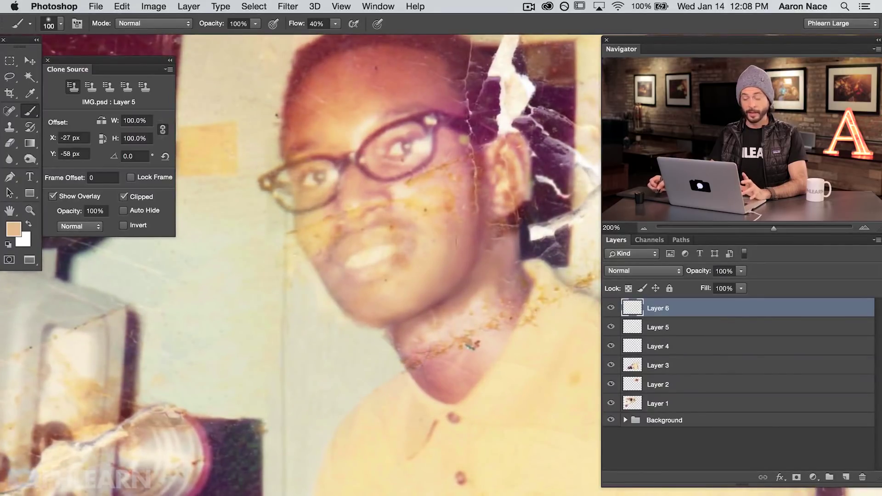
Create a new layer and fill a rectangular selection around the lower face and neck with gray.
key(super+alt+shift+n)
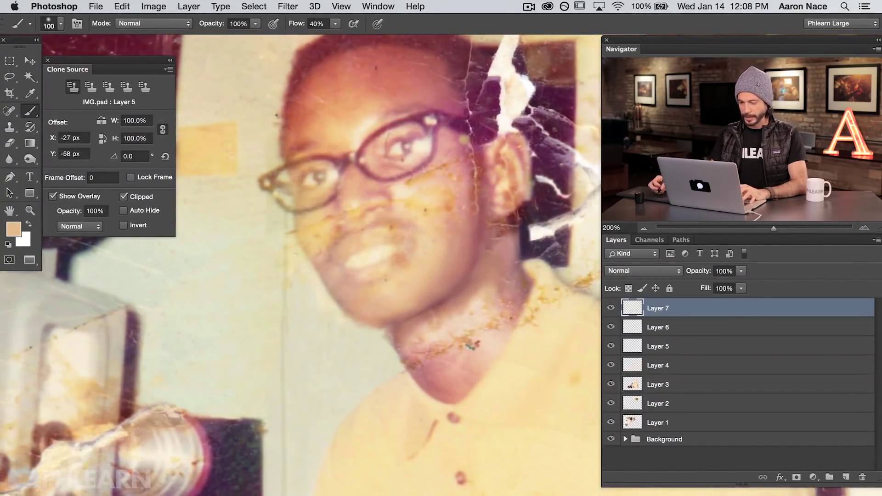
drag(394, 243, 380, 254)
key(m)
drag(281, 170, 519, 388)
key(shift+BackSpace)
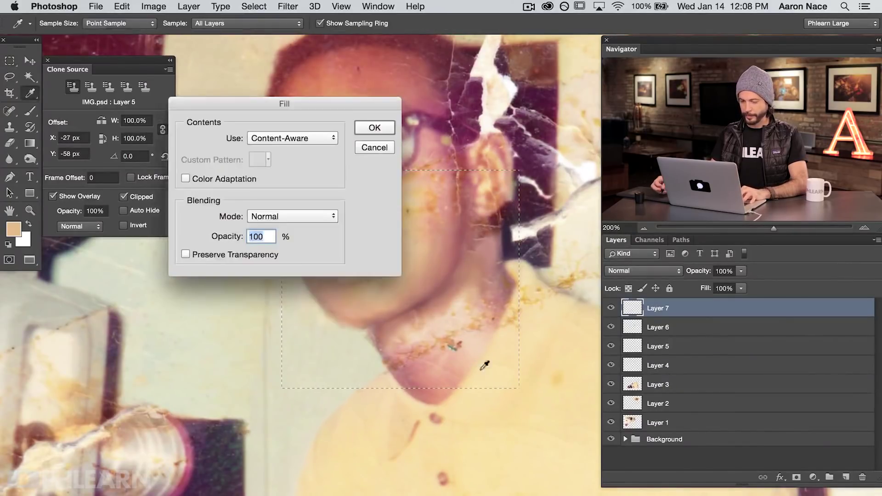
click(289, 139)
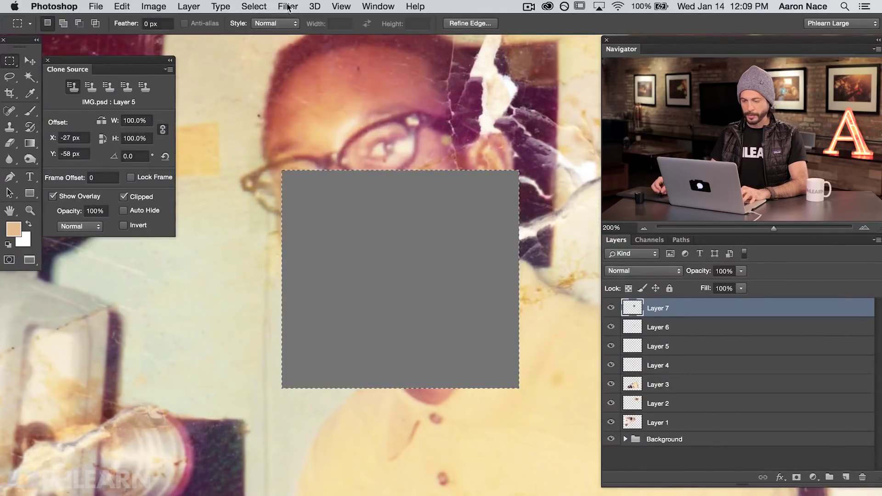
Add uniform colored noise of 21.27% to the gray rectangle.
click(288, 7)
mouse_move(314, 189)
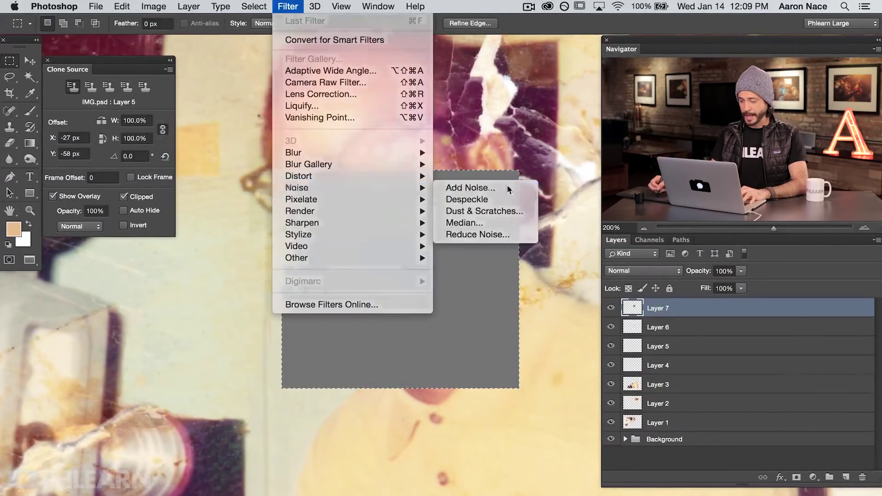
click(465, 188)
drag(382, 136, 96, 157)
click(79, 340)
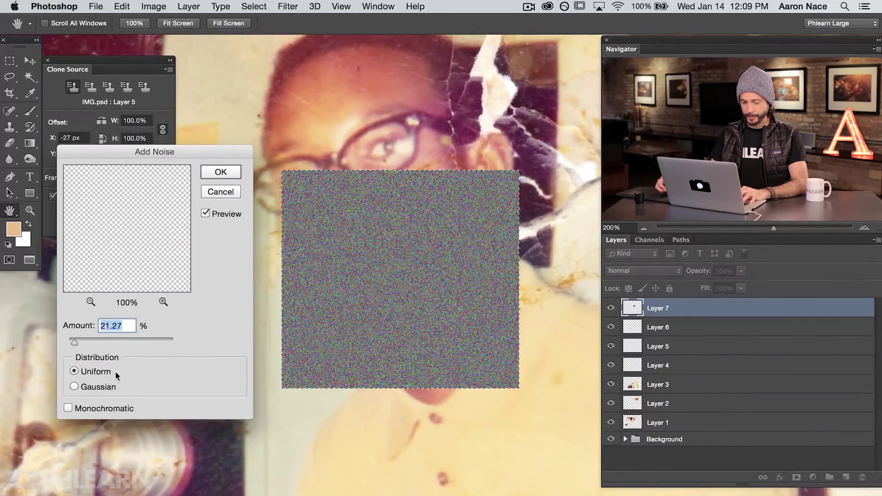
key(Return)
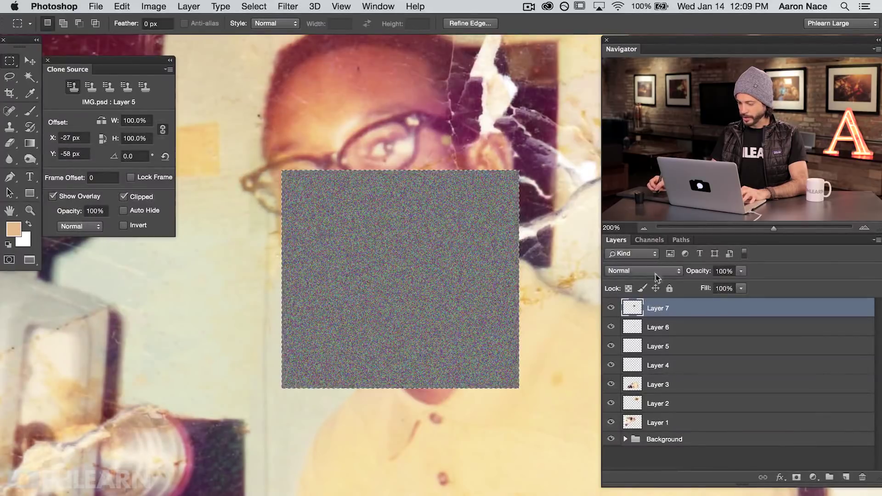
Set the noise layer's blending mode to Soft Light and compare the face with and without the grain.
click(643, 270)
click(644, 413)
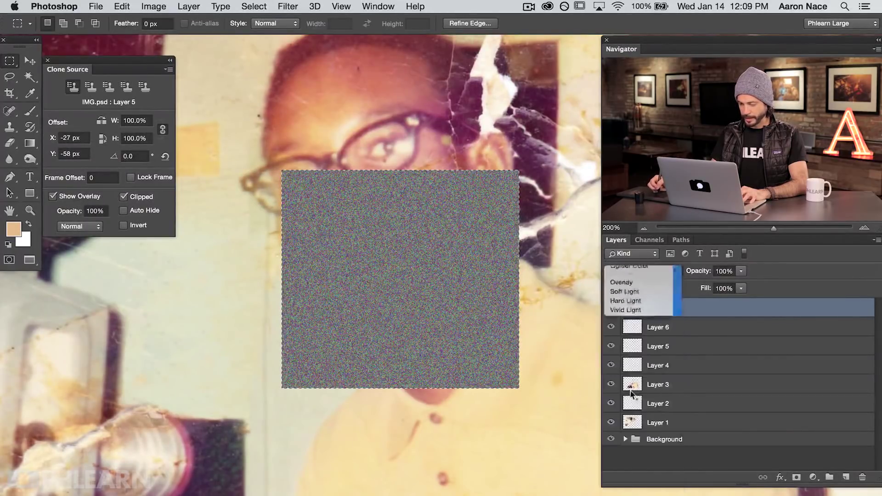
click(610, 308)
click(609, 309)
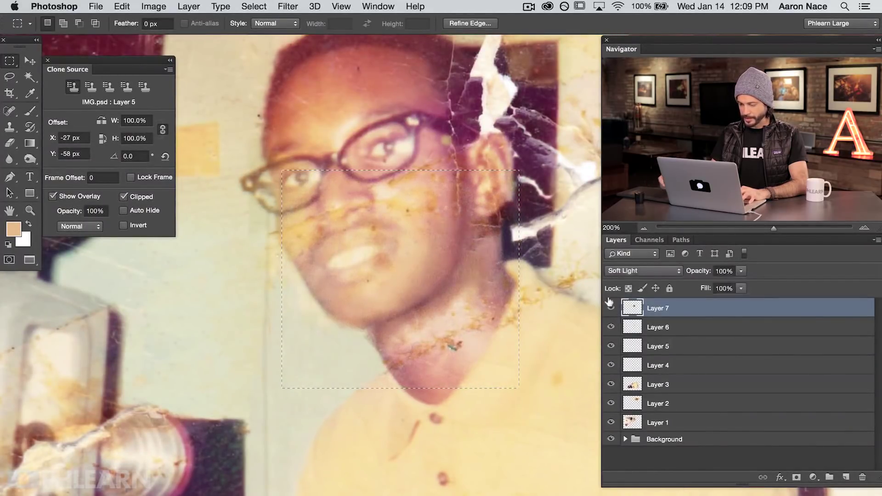
key(super+plus)
key(super+plus)
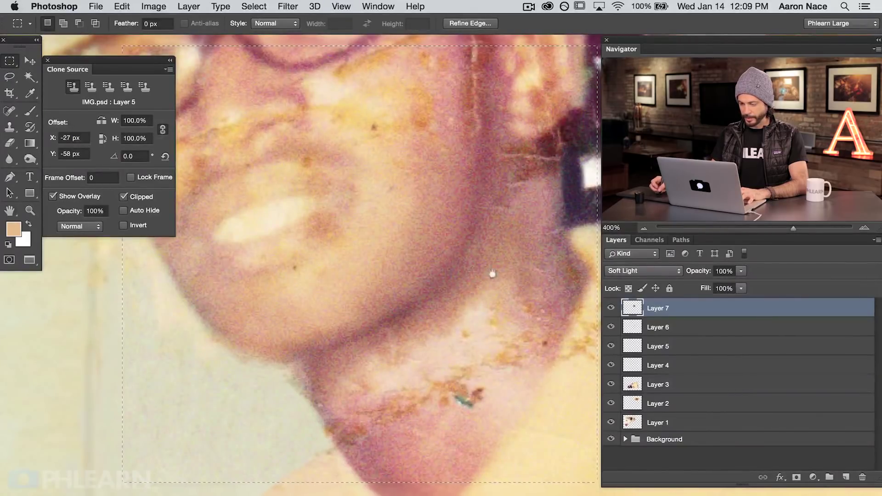
Toggle the noise layer's visibility to compare the cheek and chin with and without the grain.
scroll(528, 290, up, 3)
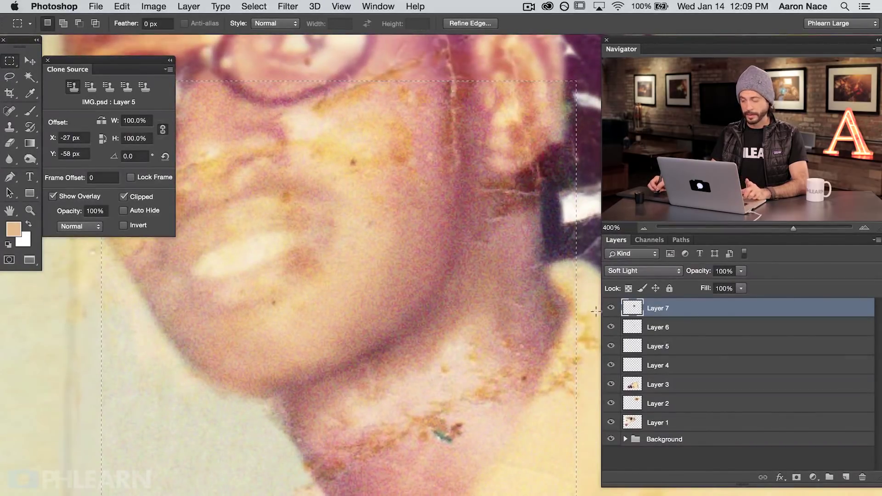
click(607, 308)
click(609, 309)
click(609, 310)
click(610, 310)
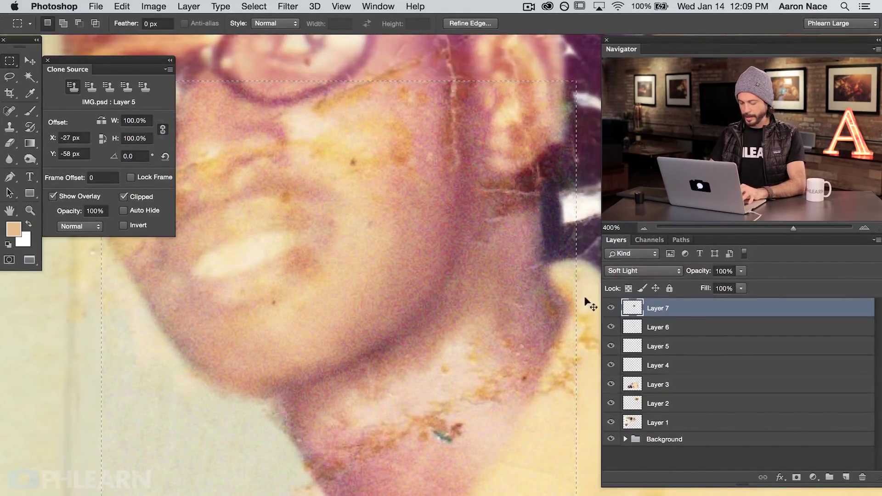
Deselect, hide the noise layer behind a black mask, paint the grain back in white over the retouched cheek, and inspect the whole photo.
key(super+d)
key(super+alt+m)
key(super+i)
key(b)
drag(347, 275, 349, 275)
key(x)
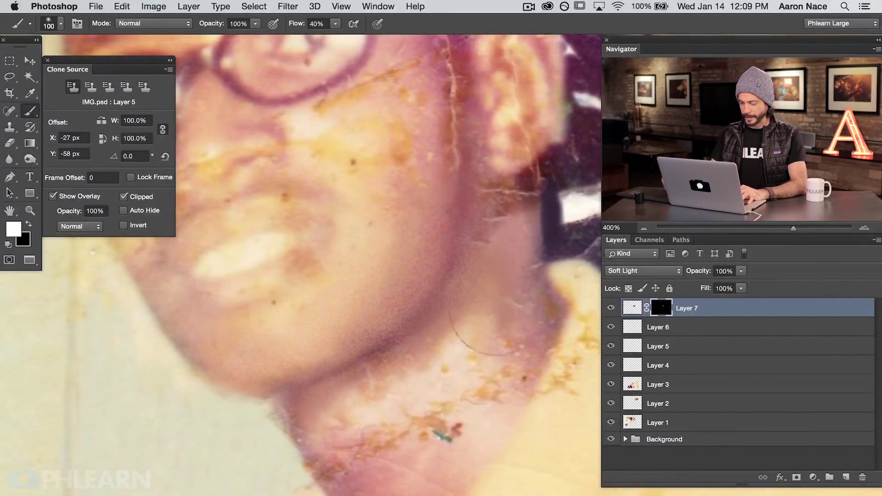
key(super+minus)
key(super+minus)
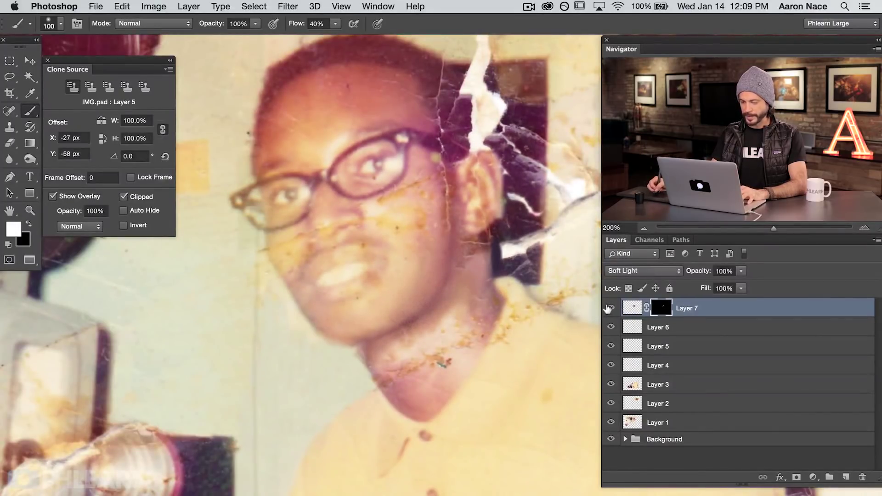
key(super+minus)
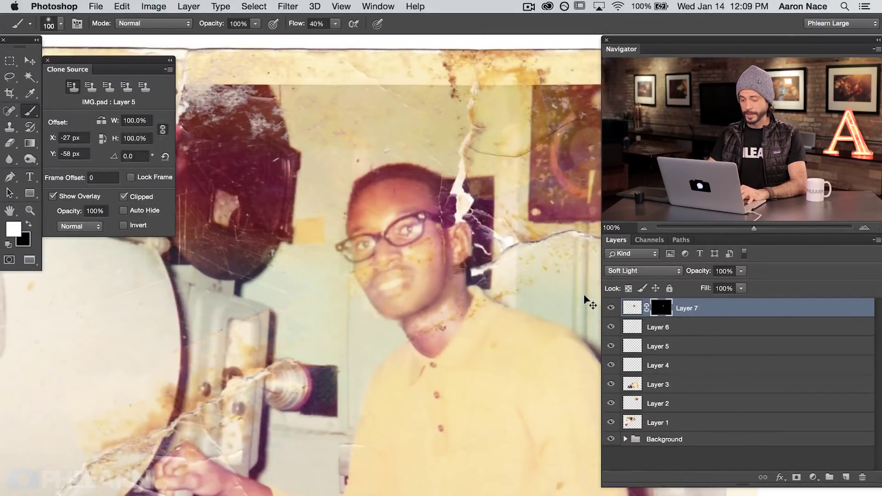
key(super+minus)
drag(382, 297, 400, 228)
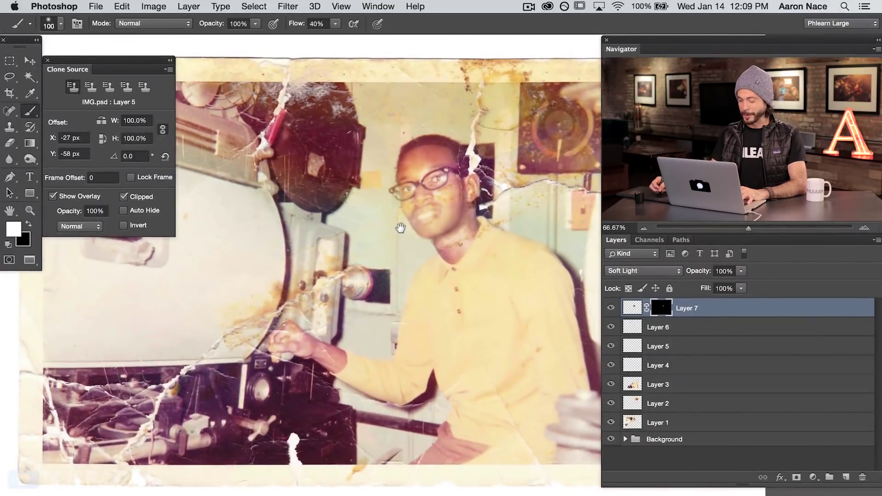
drag(477, 318, 485, 322)
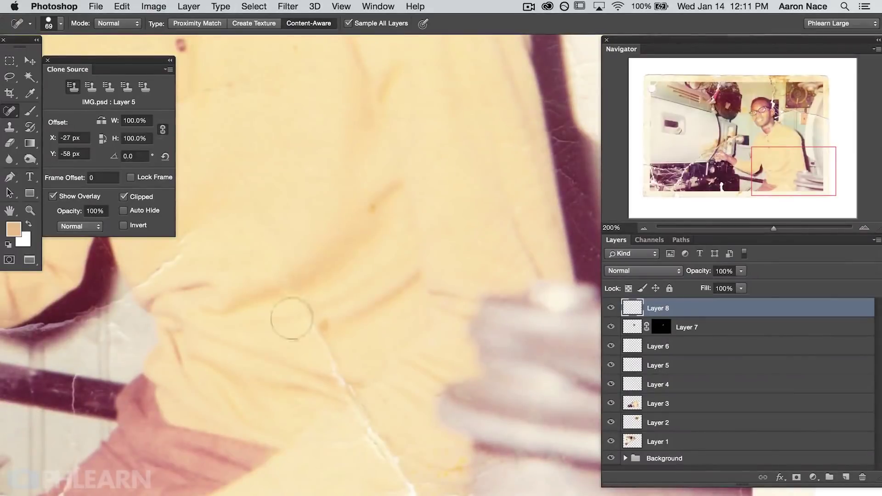
Heal the white crease across the lower shirt and the torn edge beneath the sleeve with the content-aware Spot Healing Brush.
drag(294, 321, 364, 423)
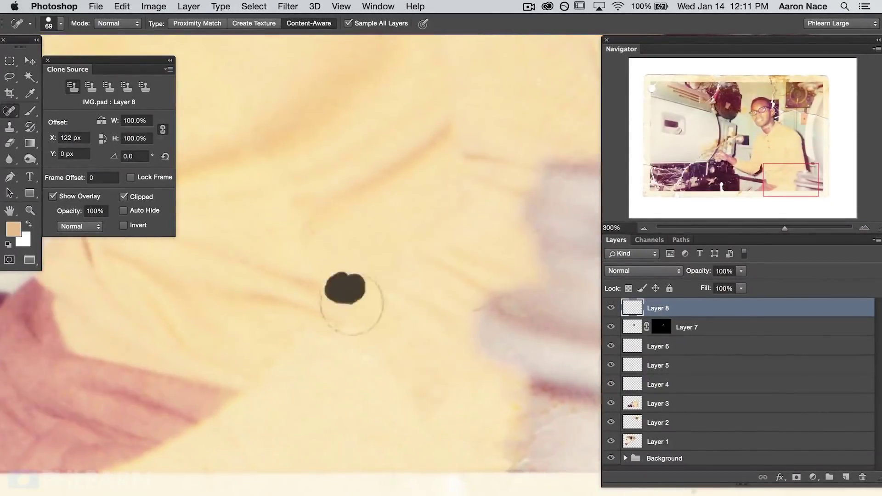
drag(418, 231, 390, 247)
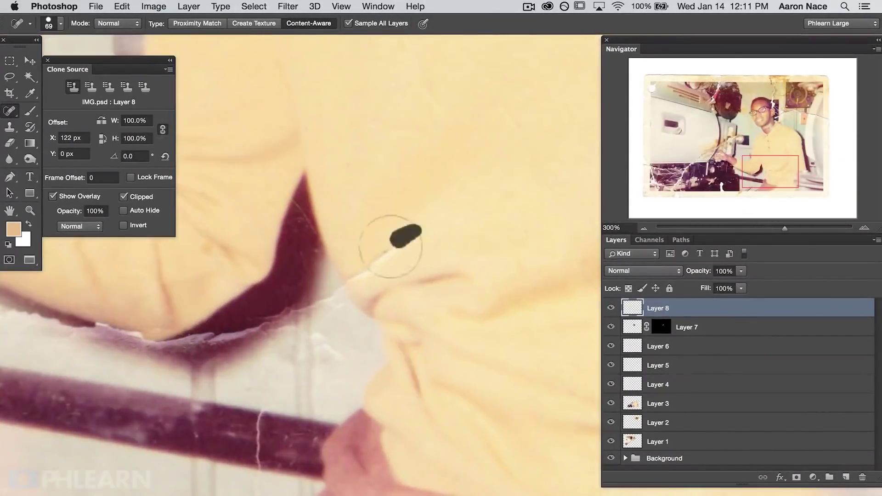
key(s)
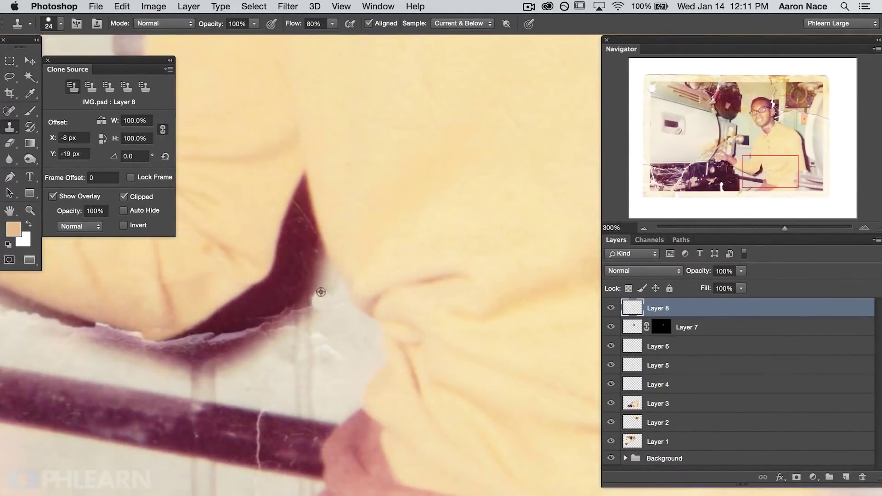
key(j)
drag(393, 296, 371, 307)
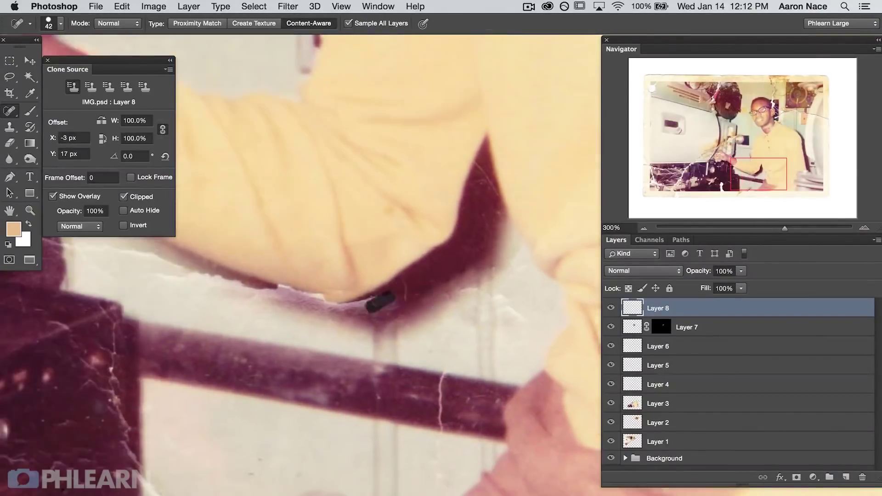
Clone and heal over the crease beneath the forearm and the white tear and cracks in the dark machinery.
key(s)
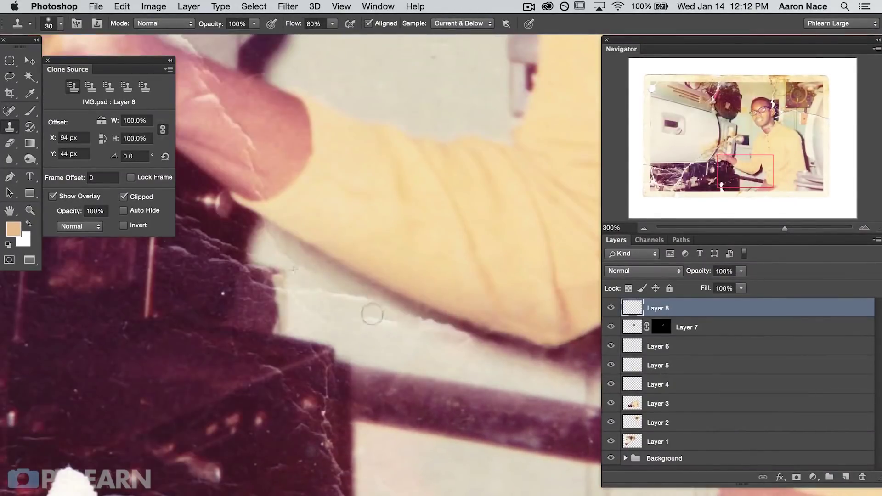
key(j)
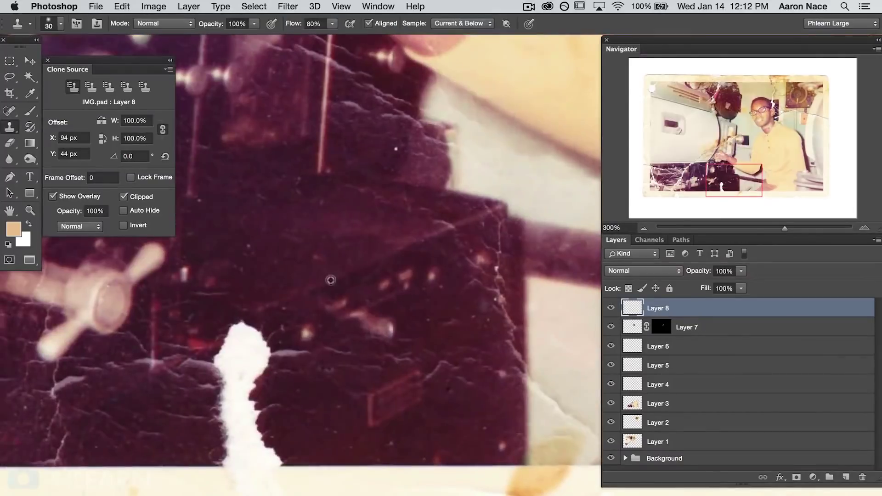
mouse_move(258, 464)
mouse_down()
mouse_move(231, 474)
mouse_move(241, 404)
mouse_move(252, 368)
mouse_move(278, 372)
mouse_move(229, 335)
mouse_up()
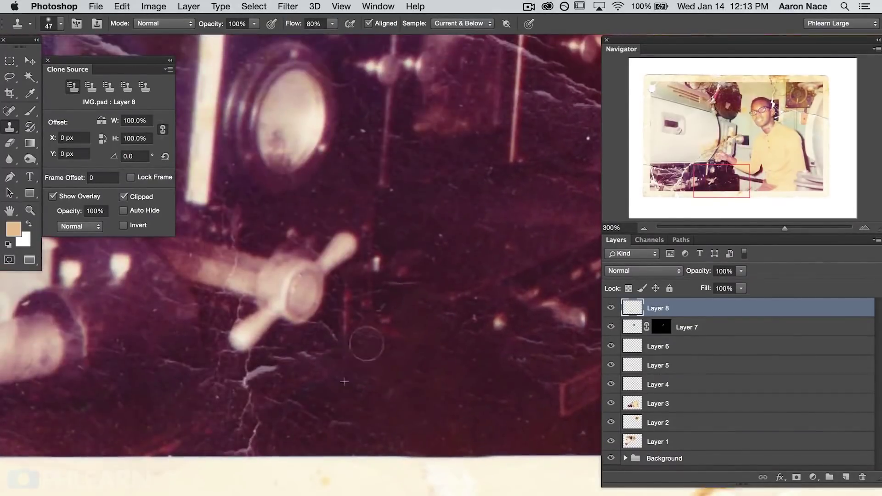
mouse_move(366, 345)
mouse_down()
mouse_move(255, 377)
mouse_move(248, 441)
mouse_up()
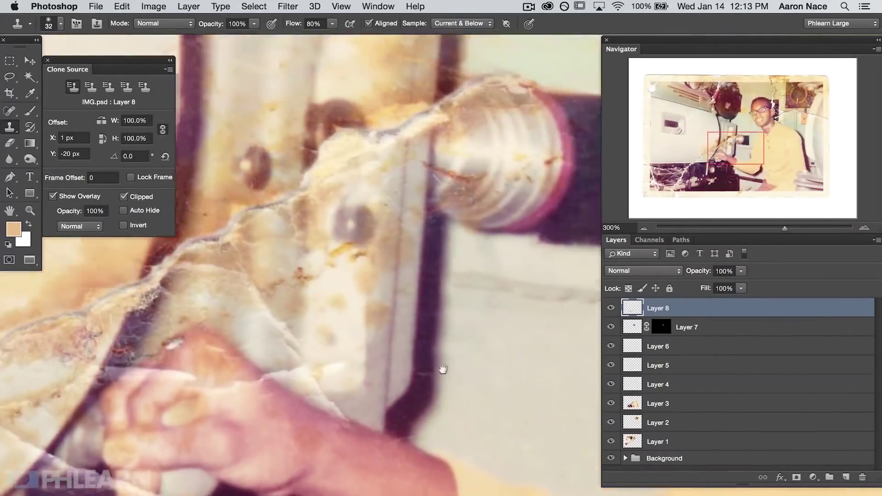
Clone clean areas over the damage around the large cream drum and the dark machinery beneath it.
drag(264, 184, 269, 183)
alt+click(86, 430)
mouse_move(180, 430)
mouse_down()
mouse_move(246, 387)
mouse_move(288, 325)
mouse_move(388, 216)
mouse_move(381, 198)
mouse_up()
key(bracketright)
key(bracketright)
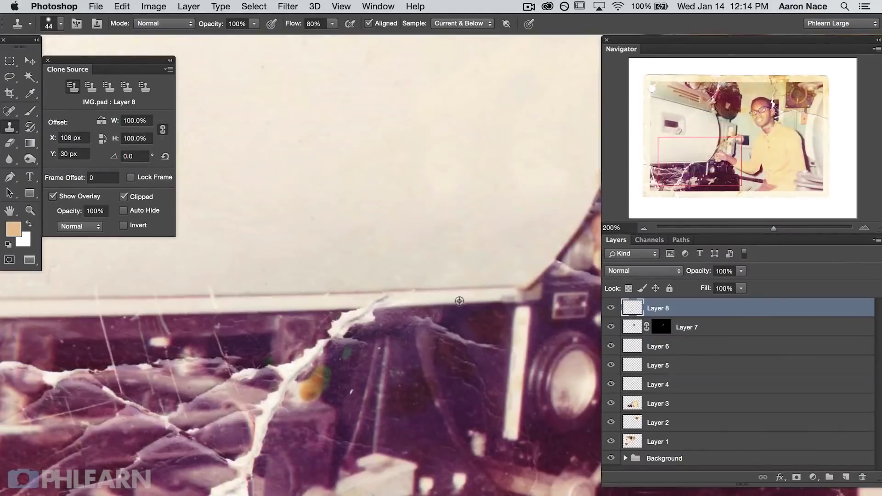
mouse_move(438, 327)
mouse_down()
mouse_move(407, 318)
mouse_move(342, 324)
mouse_move(330, 384)
mouse_up()
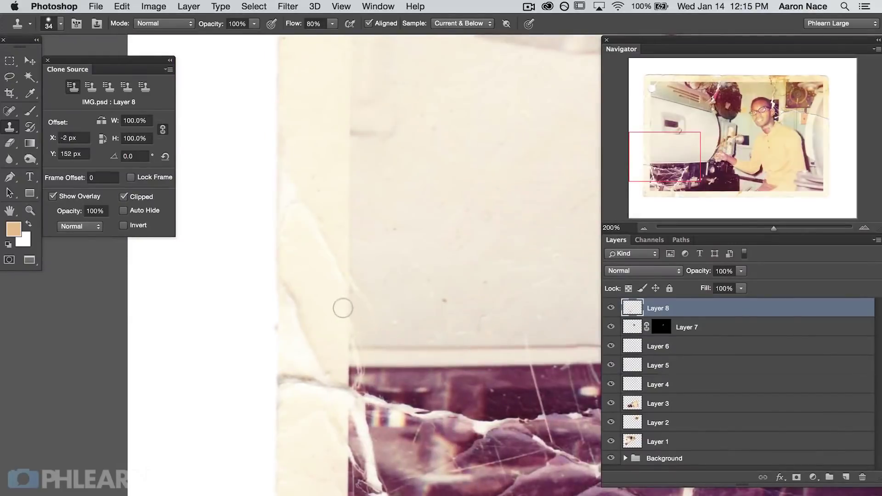
Clone clean cream paper over the cracks in the photo's left border and lower-left corner with a 48 px brush.
scroll(350, 350, up, 2)
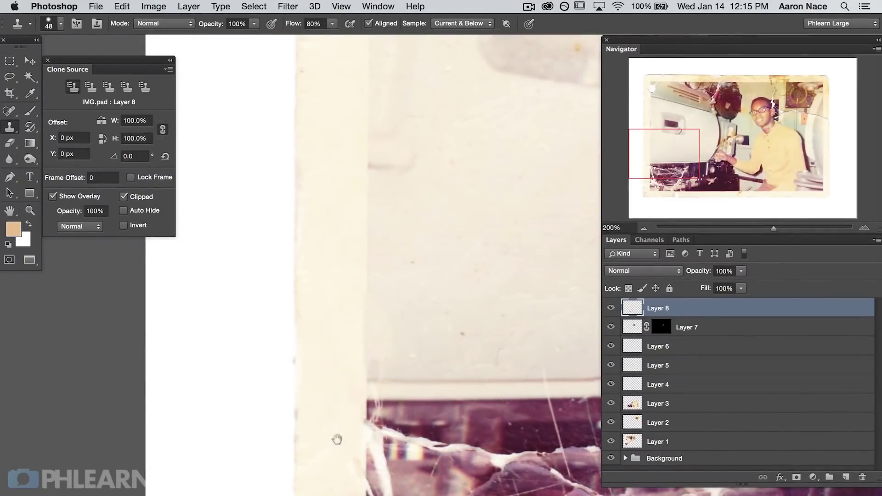
scroll(306, 339, down, 10)
scroll(490, 384, right, 10)
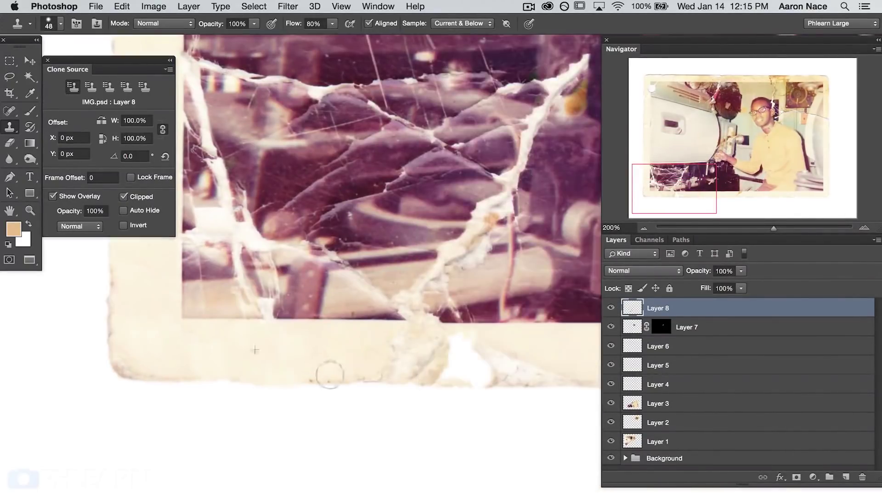
scroll(432, 371, right, 10)
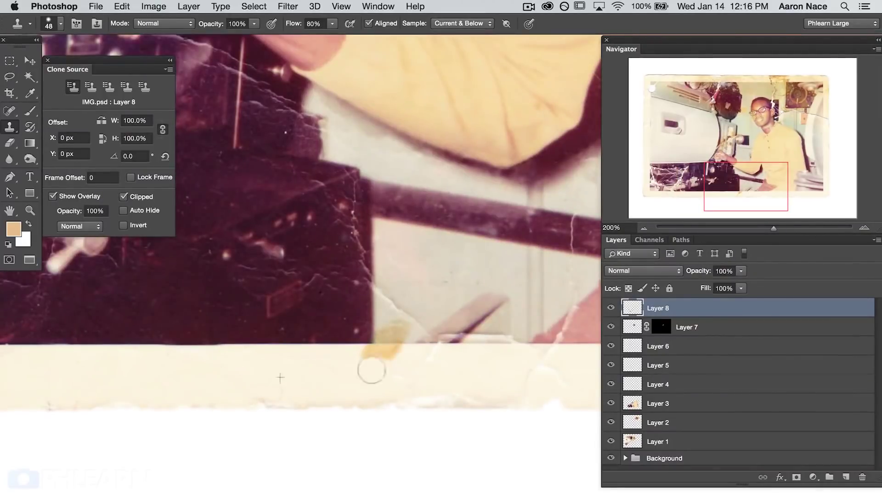
Clone clean paper over the stain, creases and marks along the bottom border beneath the trousers and shirt.
drag(297, 385, 443, 408)
key(j)
key(s)
click(322, 254)
drag(593, 383, 361, 370)
scroll(361, 371, right, 10)
scroll(361, 370, up, 5)
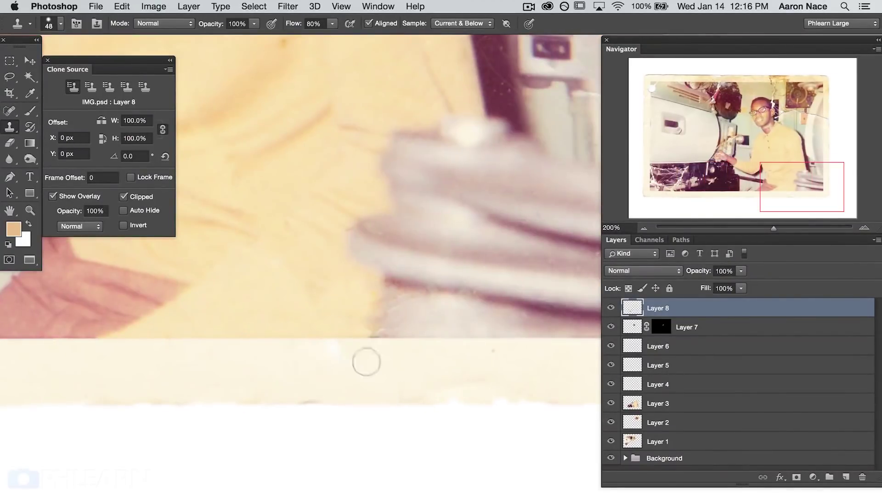
Clone and heal the scratches, spots and stains on the pale curved panel beside the photo's right border.
scroll(452, 288, up, 10)
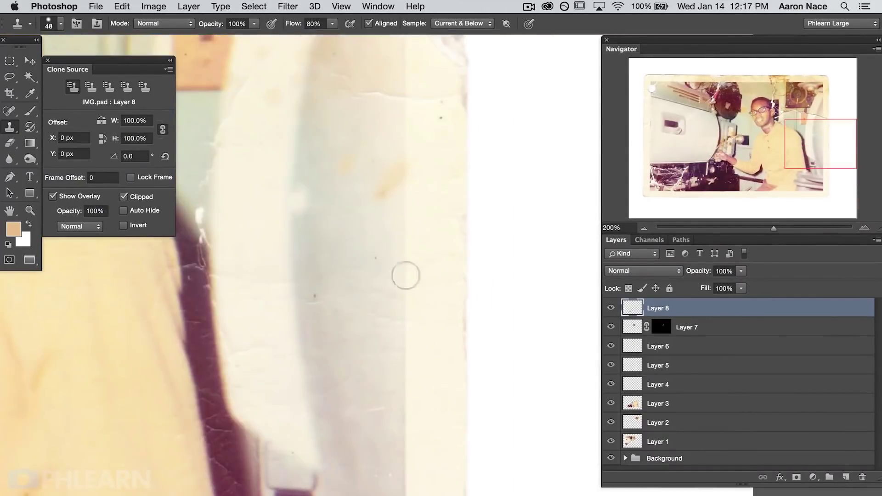
alt+click(393, 109)
key(j)
mouse_move(387, 171)
mouse_down()
mouse_move(344, 173)
mouse_move(349, 155)
mouse_up()
key(s)
alt+click(372, 187)
drag(347, 245, 412, 308)
alt+click(395, 151)
drag(351, 214, 337, 207)
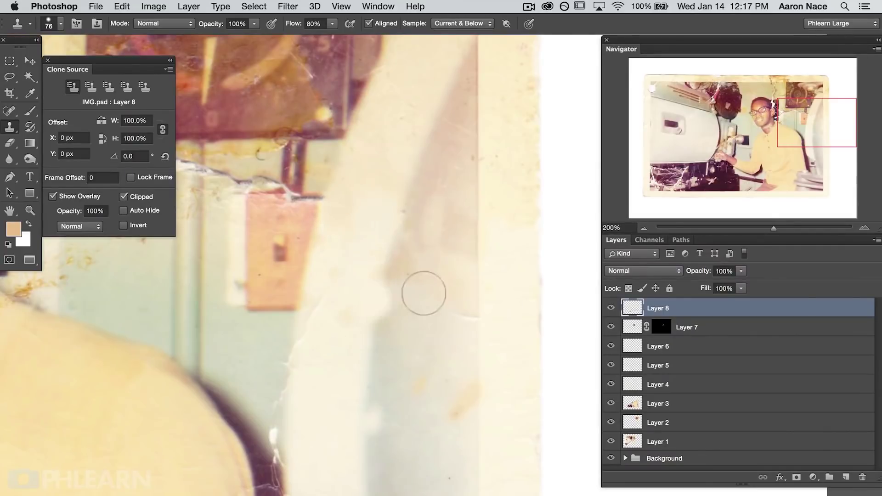
Clone clean border paper over the damage along the upper part of the photo's left border.
scroll(431, 299, up, 10)
drag(447, 161, 547, 249)
key(super+minus)
drag(156, 170, 449, 138)
key(super+plus)
alt+click(292, 326)
mouse_move(274, 247)
mouse_down()
mouse_move(250, 215)
mouse_move(294, 360)
mouse_up()
alt+click(290, 359)
mouse_move(292, 211)
mouse_down()
mouse_move(301, 161)
mouse_move(293, 278)
mouse_up()
alt+click(402, 278)
drag(363, 278, 368, 289)
Clone clean areas over the remaining damage around the photo's upper-left corner.
drag(320, 262, 349, 211)
alt+click(455, 179)
drag(420, 180, 390, 178)
alt+click(441, 171)
alt+click(442, 144)
drag(420, 131, 371, 145)
alt+click(456, 318)
mouse_move(432, 306)
mouse_down()
mouse_move(374, 329)
mouse_move(405, 324)
mouse_move(315, 293)
mouse_up()
alt+click(414, 333)
alt+click(349, 234)
drag(315, 221, 321, 305)
Cover the stains along the photo's top border with cloned paper and soft brush strokes in the border's sampled cream colour.
drag(529, 184, 227, 235)
alt+click(294, 210)
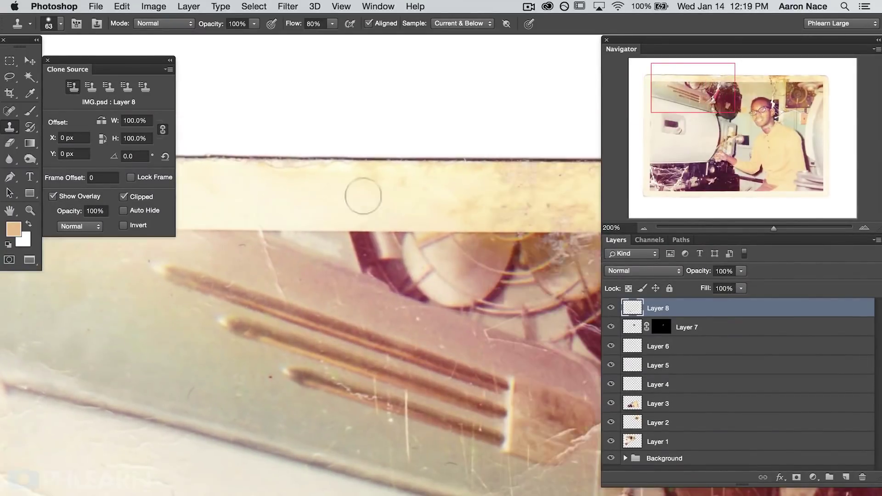
drag(419, 198, 437, 196)
key(super+minus)
key(b)
alt+click(321, 264)
mouse_move(317, 271)
mouse_down()
mouse_move(368, 274)
mouse_move(427, 264)
mouse_up()
scroll(554, 262, right, 10)
mouse_move(556, 265)
mouse_down()
mouse_move(207, 276)
mouse_move(368, 273)
mouse_up()
scroll(368, 274, right, 10)
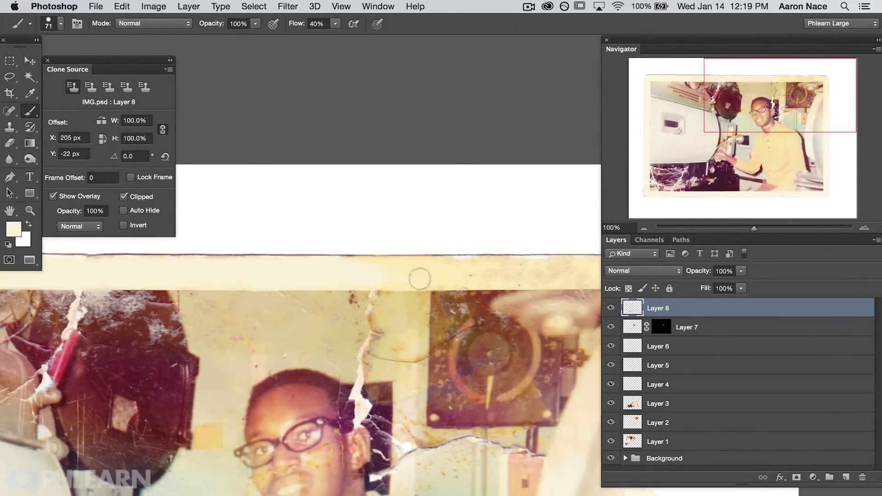
key(bracketright)
key(bracketright)
Clone clean wall over the brown stain and the torn crack running down the green wall above the man's head.
key(s)
key(super+plus)
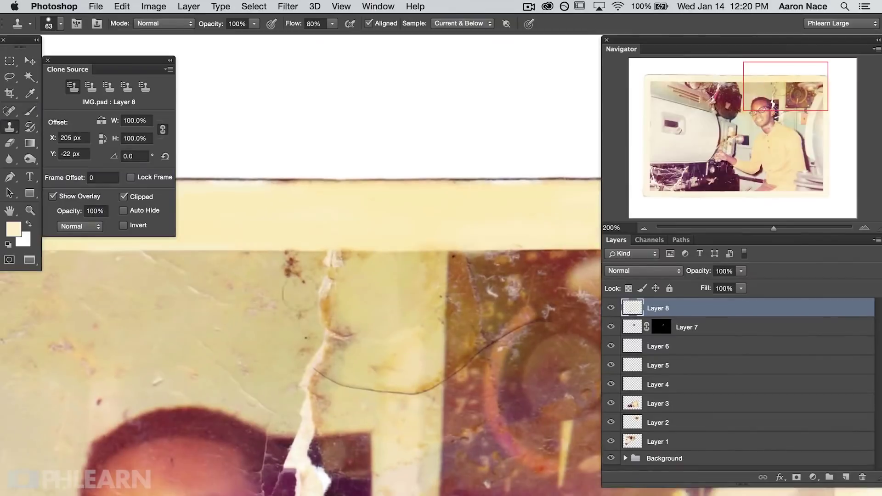
click(287, 257)
drag(322, 242, 339, 264)
scroll(339, 263, down, 5)
mouse_move(349, 294)
mouse_down()
mouse_move(413, 301)
mouse_move(394, 312)
mouse_move(325, 299)
mouse_up()
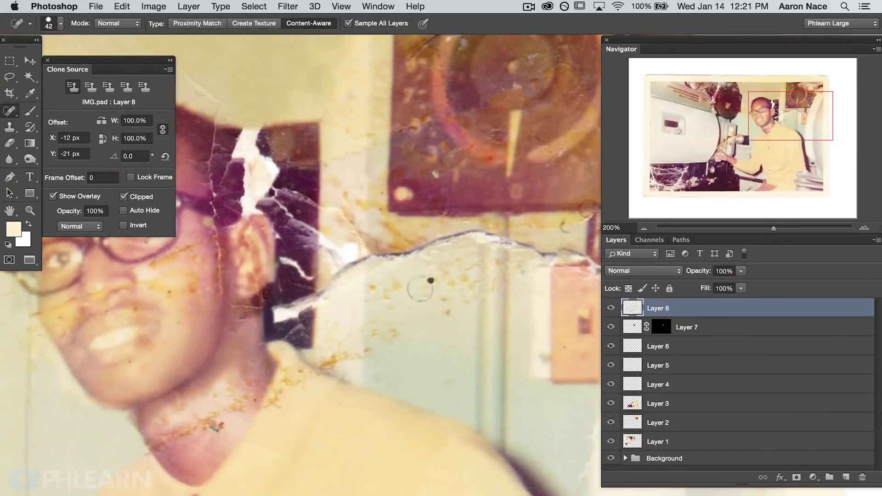
Clone clean green wall and pipe over the stains and crack below the instrument panel.
key(s)
alt+click(432, 356)
key([)
drag(382, 322, 400, 286)
mouse_move(395, 340)
mouse_down()
mouse_move(337, 372)
mouse_move(283, 355)
mouse_up()
alt+click(402, 347)
mouse_move(405, 258)
mouse_down()
mouse_move(403, 282)
mouse_move(369, 303)
mouse_up()
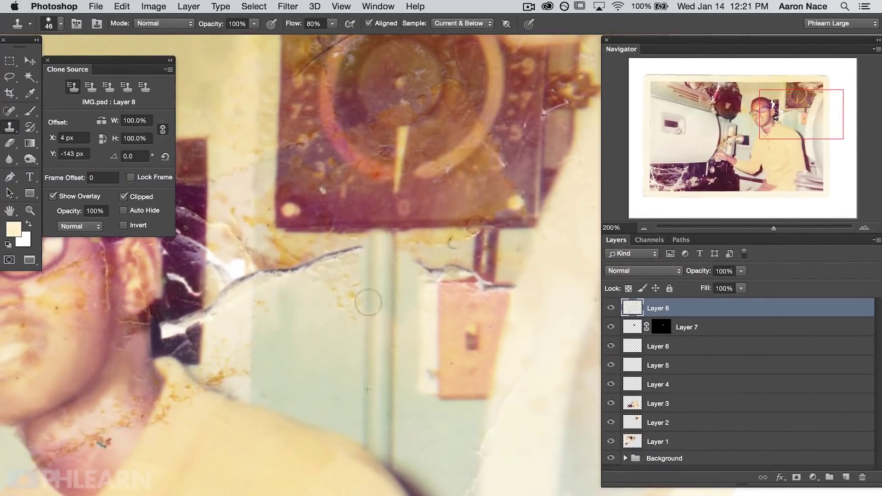
Clone clean pale wall over the crack between the dark board behind the head and the vertical pipe.
drag(344, 250, 260, 280)
alt+click(291, 354)
alt+click(288, 301)
mouse_move(271, 258)
mouse_down()
mouse_move(367, 314)
mouse_move(356, 248)
mouse_up()
alt+click(328, 384)
Clone clean wall tones vertically over the remaining stains and crack traces beside the man's shoulder.
drag(317, 407, 327, 439)
drag(329, 391, 362, 399)
mouse_move(359, 329)
mouse_down()
mouse_move(370, 362)
mouse_move(386, 284)
mouse_move(387, 350)
mouse_up()
drag(396, 269, 394, 299)
alt+click(386, 349)
drag(370, 272, 371, 339)
mouse_move(359, 328)
mouse_down()
mouse_move(501, 284)
mouse_move(451, 275)
mouse_move(427, 304)
mouse_move(436, 328)
mouse_up()
Clone over the finer cracks left in the background beside the head with a smaller brush.
key([)
alt+click(423, 270)
alt+click(433, 354)
mouse_move(439, 383)
mouse_down()
mouse_move(432, 407)
mouse_move(408, 415)
mouse_move(427, 424)
mouse_up()
mouse_move(392, 290)
mouse_down()
mouse_move(378, 296)
mouse_move(397, 294)
mouse_up()
alt+click(421, 282)
mouse_move(403, 271)
mouse_down()
mouse_move(378, 284)
mouse_move(380, 271)
mouse_up()
mouse_move(402, 252)
mouse_down()
mouse_move(375, 240)
mouse_move(366, 251)
mouse_move(390, 280)
mouse_up()
drag(358, 221, 360, 236)
Heal the leftover scratches and spots in the background with the Spot Healing Brush.
key(j)
drag(330, 161, 356, 190)
drag(253, 175, 383, 192)
drag(375, 193, 382, 182)
drag(309, 160, 282, 178)
mouse_move(211, 441)
mouse_down()
mouse_move(365, 241)
mouse_move(216, 89)
mouse_up()
Paint sampled skin tones over the orange stains on the neck and clone clean fabric over the stained shirt collar.
key(s)
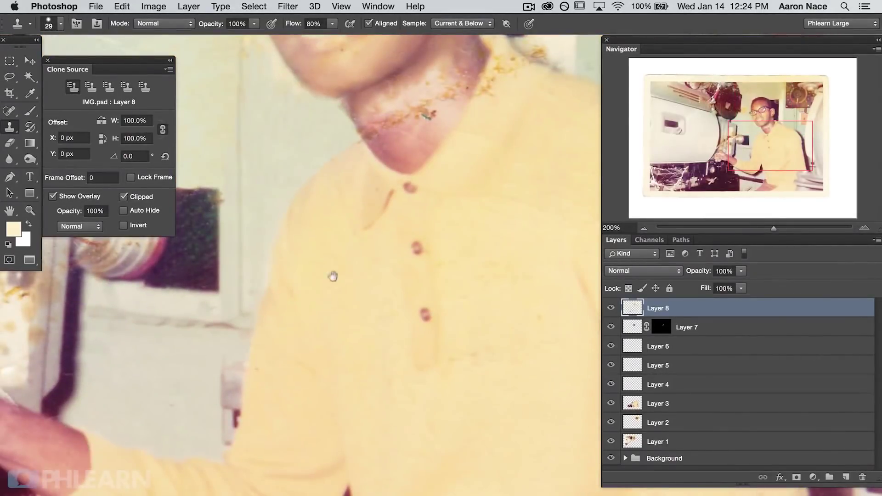
drag(333, 276, 262, 433)
key(bracketright)
key(b)
alt+click(363, 251)
drag(370, 243, 385, 250)
alt+click(386, 248)
alt+click(393, 239)
key(s)
alt+click(429, 251)
Smooth the discoloured neck with repeatedly sampled skin tones, painting softly at 30% flow.
key(b)
alt+click(333, 292)
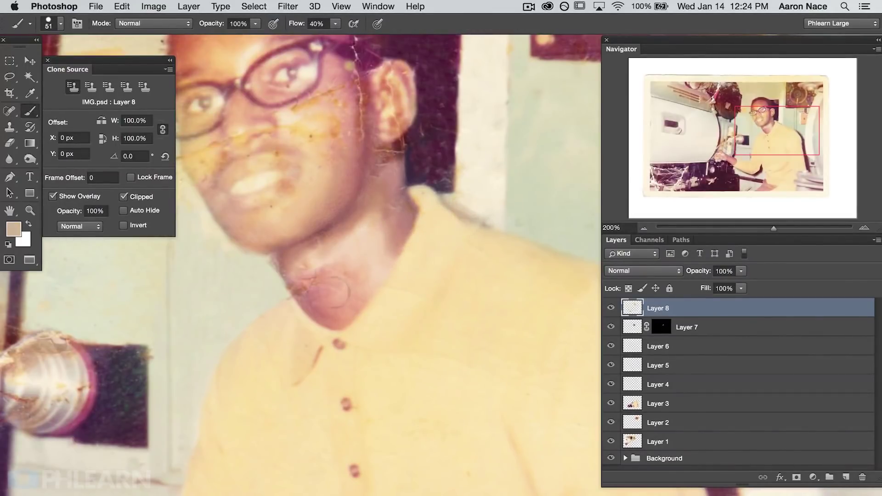
alt+click(341, 288)
key(super+minus)
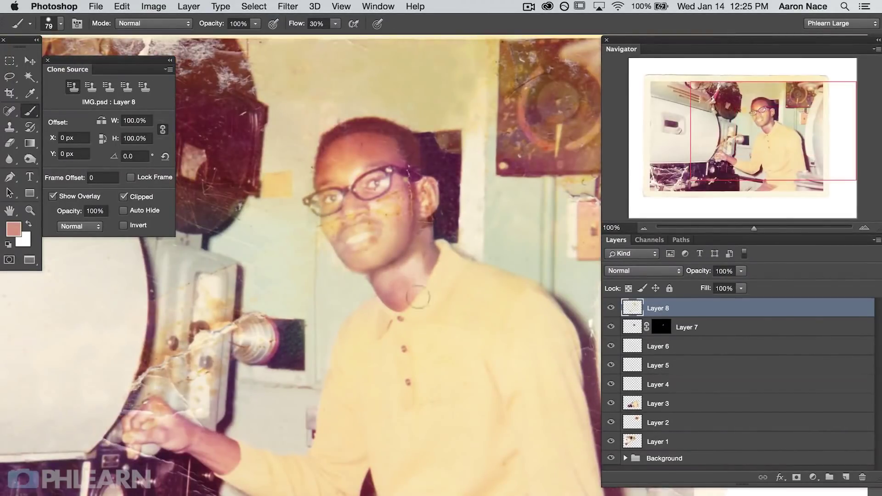
alt+click(432, 239)
key(super+plus)
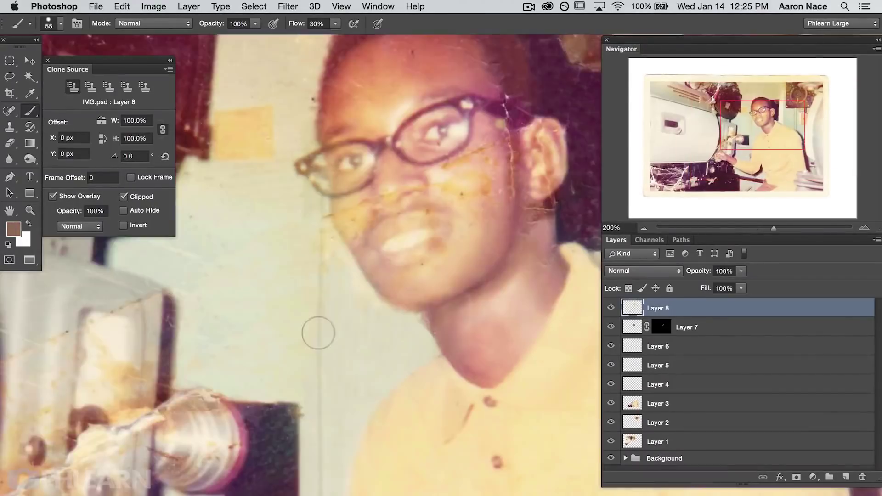
drag(318, 332, 367, 395)
Create a new layer and clone clean wall over the marks on the wall in front of the man's face.
key(alt+shift+super+n)
key(s)
alt+click(311, 172)
drag(289, 179, 294, 220)
alt+click(304, 267)
On a new layer, heal the stains and spots on the man's cheek, chin and forehead and the crack beside his temple.
key(super+minus)
key(b)
key(super+plus)
key(super+plus)
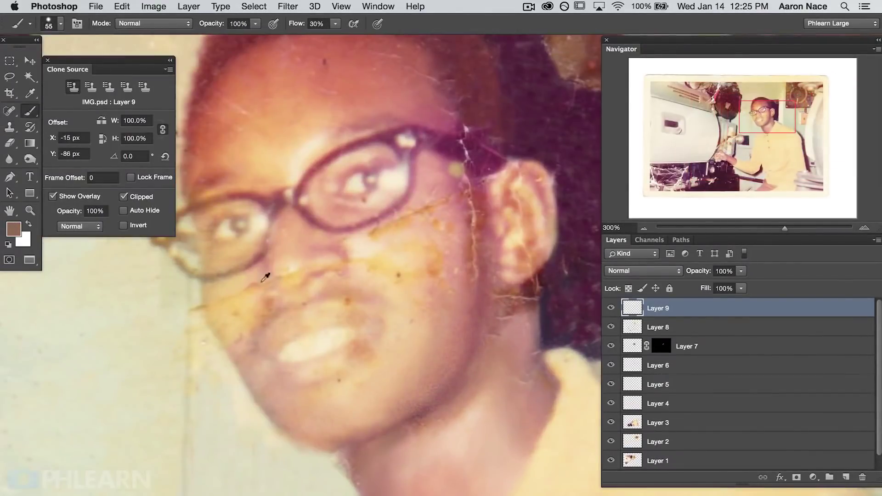
alt+click(236, 339)
key(j)
drag(400, 227, 427, 259)
click(339, 381)
click(324, 63)
drag(465, 131, 470, 163)
Clone and heal clean skin over the cracks near the ear and jaw and the stained band across the nose.
key(s)
drag(506, 312, 449, 325)
key(j)
click(453, 327)
drag(453, 186, 459, 182)
key(s)
drag(470, 264, 472, 317)
alt+click(465, 338)
drag(276, 276, 384, 313)
key(j)
drag(350, 315, 355, 307)
key(s)
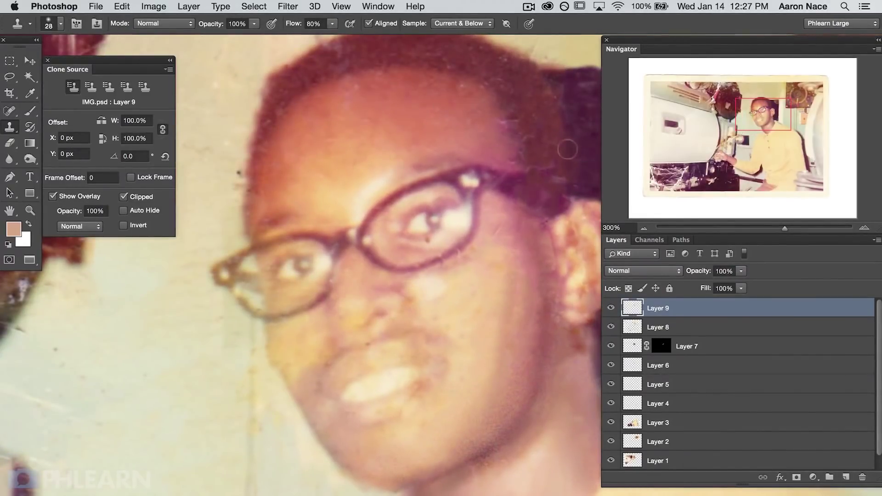
Clone clean texture over the white tear along the red handle in front of the dark reel.
key(ctrl+minus)
key(b)
alt+click(301, 283)
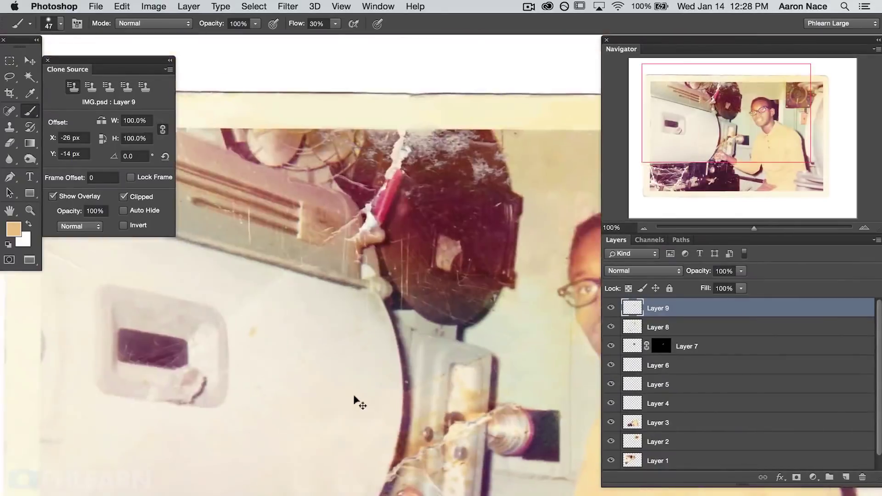
key(s)
key(bracketleft)
key(bracketleft)
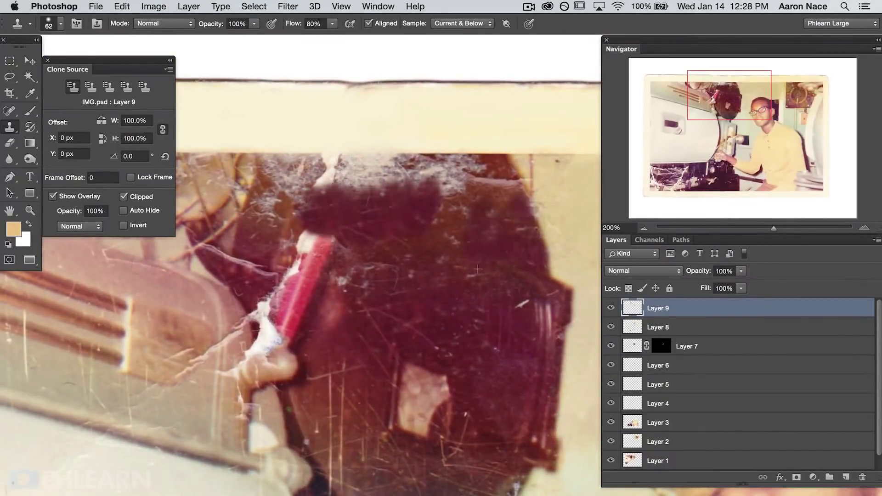
scroll(365, 275, left, 5)
drag(349, 254, 319, 303)
alt+click(235, 417)
drag(270, 340, 281, 331)
mouse_move(307, 301)
mouse_down()
mouse_move(296, 327)
mouse_move(301, 353)
mouse_up()
alt+click(297, 309)
alt+click(308, 314)
Clone the surrounding dark tones over the white scuffs and scratches on the upper part of the dark reel.
key(b)
alt+click(327, 355)
key(s)
drag(414, 239, 363, 278)
alt+click(405, 286)
drag(404, 211, 337, 211)
drag(418, 243, 464, 218)
alt+click(360, 244)
mouse_move(290, 213)
mouse_down()
mouse_move(303, 237)
mouse_move(269, 236)
mouse_move(257, 303)
mouse_up()
Paint sampled light grey tones at 30% flow over the orange stains and tear on the metal box beside the drum.
scroll(415, 273, down, 10)
scroll(415, 273, right, 15)
key(b)
key(s)
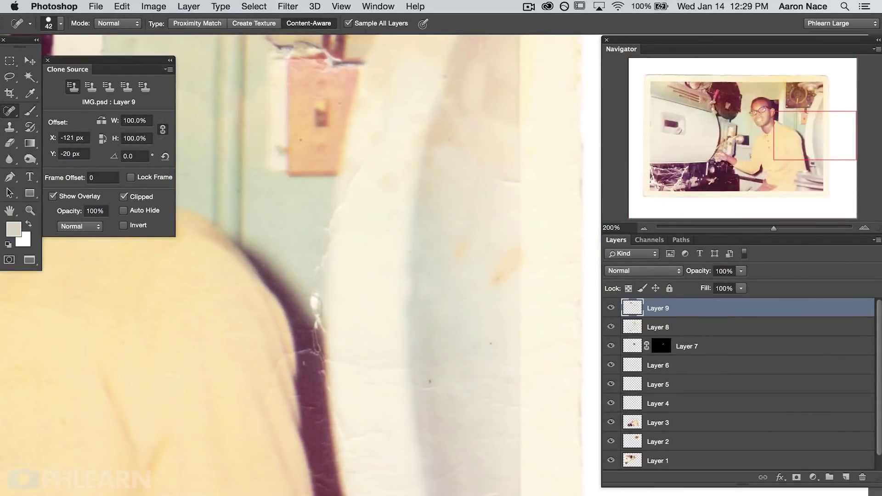
scroll(508, 189, up, 10)
scroll(509, 189, left, 5)
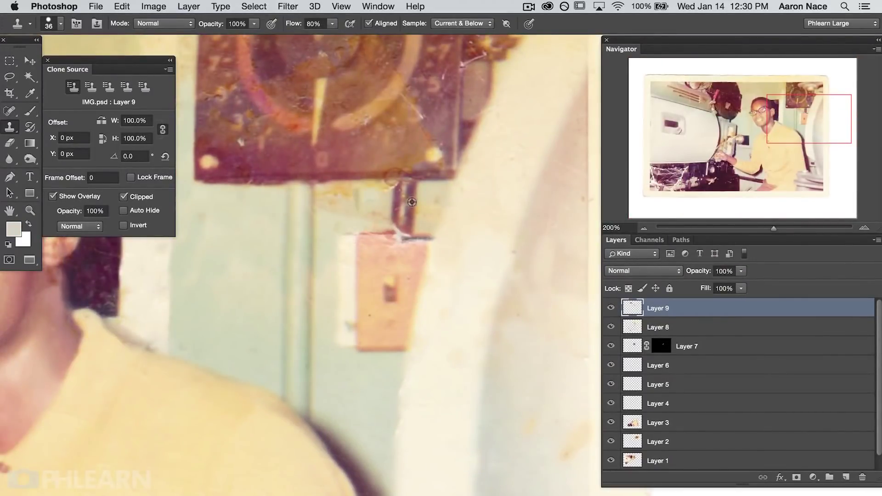
scroll(400, 232, left, 15)
scroll(400, 232, down, 5)
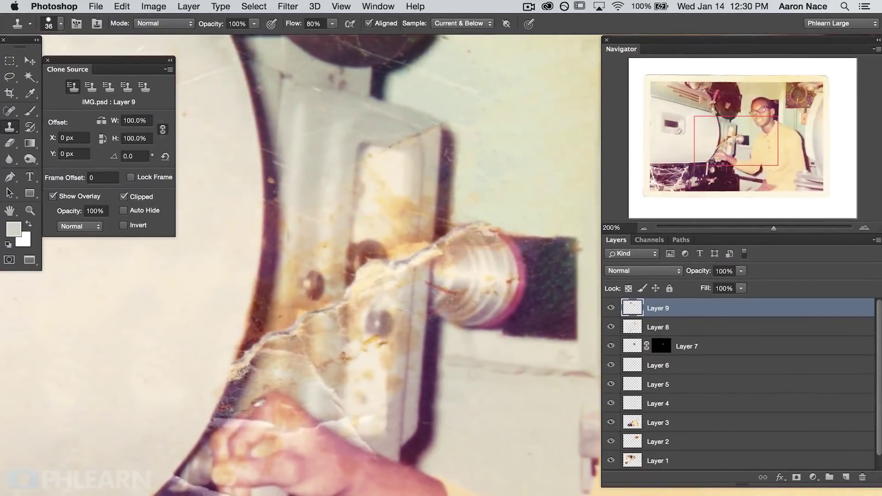
key(b)
alt+click(325, 226)
alt+click(339, 250)
drag(338, 253, 327, 388)
drag(317, 326, 314, 374)
alt+click(307, 230)
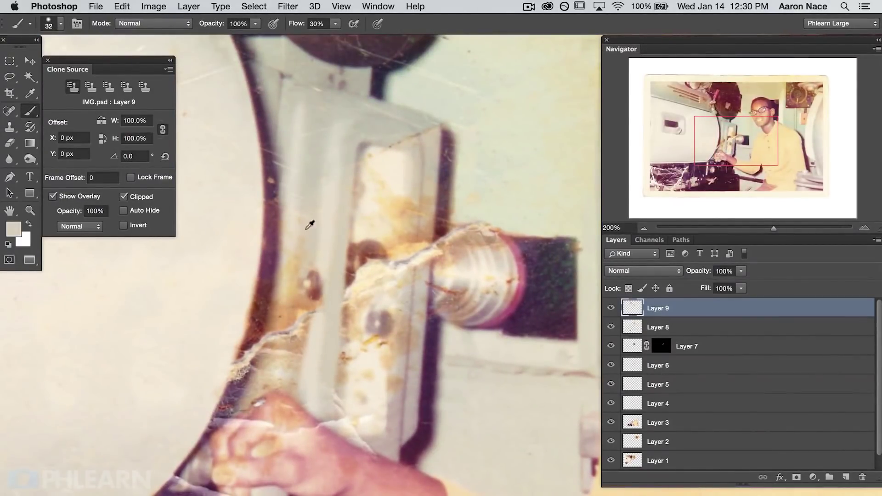
Enlarge the brush and paint sampled grey over the stained side of the metal box nearest the drum.
key(bracketright)
key(bracketright)
drag(297, 215, 285, 385)
drag(301, 327, 313, 310)
alt+click(297, 381)
drag(295, 381, 287, 389)
Paint sampled tones over the torn dark drum edge and the damaged area just above the man's hand.
alt+click(264, 317)
mouse_move(258, 341)
mouse_down()
mouse_move(243, 381)
mouse_move(235, 381)
mouse_move(257, 368)
mouse_up()
alt+click(332, 439)
mouse_move(294, 406)
mouse_down()
mouse_move(258, 407)
mouse_move(268, 420)
mouse_up()
alt+click(257, 427)
alt+click(281, 416)
mouse_move(284, 431)
mouse_down()
mouse_move(301, 425)
mouse_move(239, 426)
mouse_up()
alt+click(263, 423)
Paint over the stains and tear on the metal box's bright inner panel and outer edge with repeatedly sampled colours.
alt+click(371, 401)
mouse_move(396, 199)
mouse_down()
mouse_move(370, 317)
mouse_move(371, 420)
mouse_move(344, 363)
mouse_up()
alt+click(390, 395)
drag(402, 294, 401, 317)
drag(390, 393, 400, 202)
alt+click(361, 153)
drag(356, 200, 338, 409)
drag(365, 221, 351, 425)
mouse_move(410, 253)
mouse_down()
mouse_move(408, 278)
mouse_move(416, 262)
mouse_up()
alt+click(396, 222)
alt+click(471, 223)
drag(433, 202, 430, 303)
alt+click(256, 370)
drag(358, 368, 372, 234)
Heal the tear above the man's hand and paint sampled tones along the drum's damaged lower edge.
key(j)
mouse_move(285, 381)
mouse_down()
mouse_move(347, 404)
mouse_move(414, 462)
mouse_up()
key(b)
alt+click(252, 364)
drag(247, 370, 259, 379)
alt+click(226, 377)
mouse_move(239, 370)
mouse_down()
mouse_move(203, 356)
mouse_move(220, 363)
mouse_up()
alt+click(209, 365)
drag(207, 405, 351, 215)
Create a new empty layer above the other retouching layers.
key(super+minus)
key(super+minus)
mouse_move(295, 235)
mouse_down()
mouse_move(70, 364)
mouse_move(110, 358)
mouse_up()
key(alt+shift+super+n)
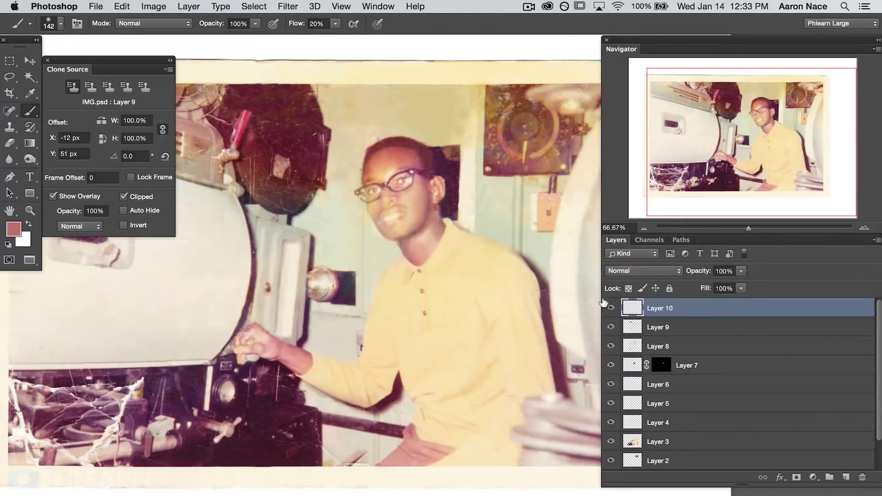
Add a Selective Color adjustment layer above the Retouching group.
key(v)
drag(436, 292, 367, 367)
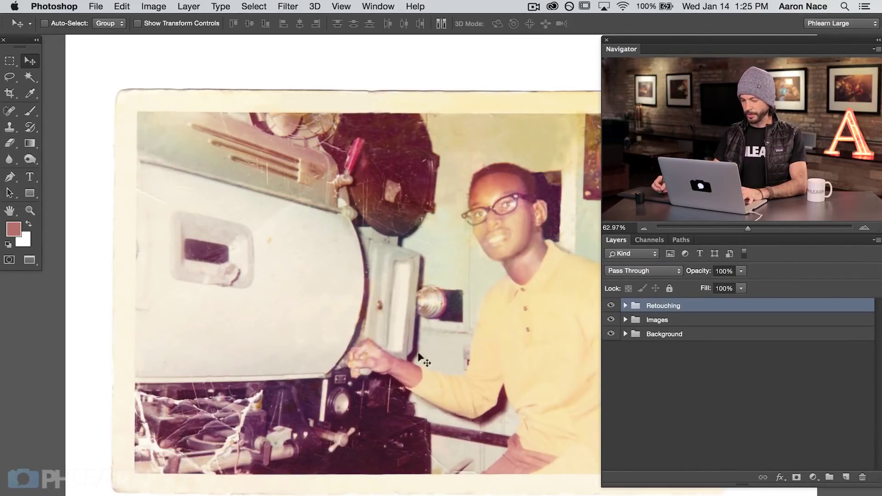
scroll(463, 174, right, 5)
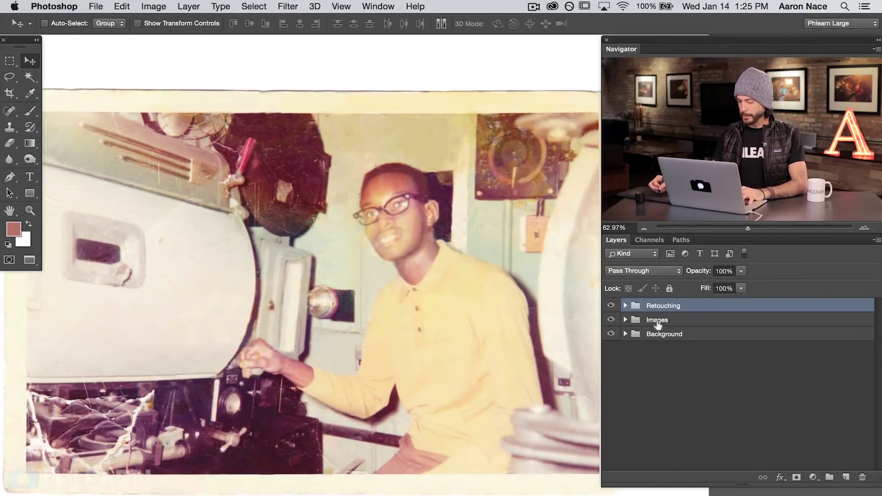
click(813, 477)
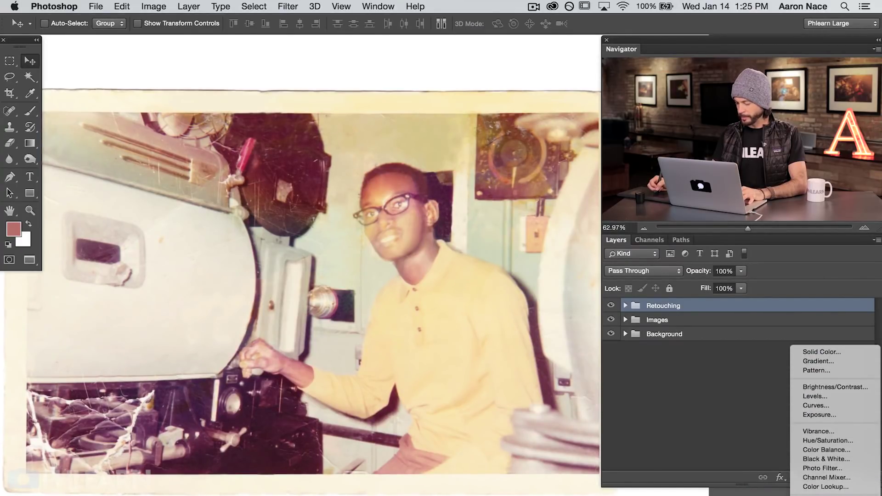
click(822, 495)
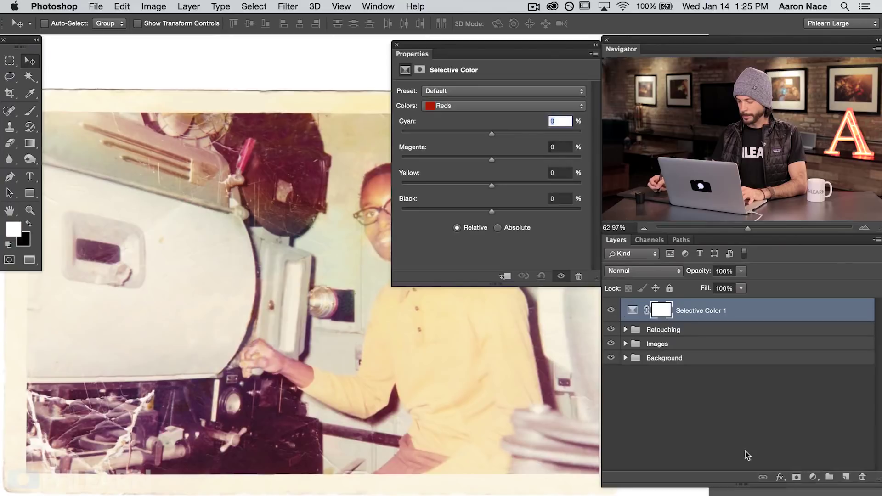
drag(460, 339, 358, 338)
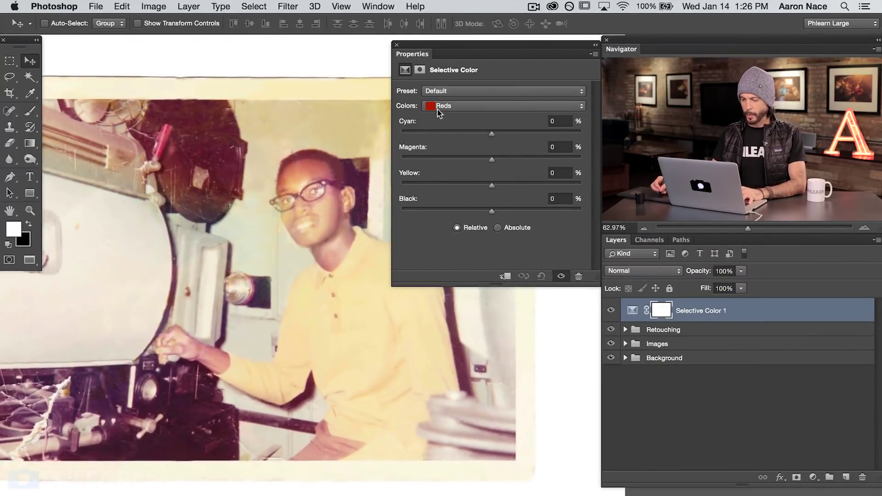
For the Yellows range, keep Cyan at 0% and reduce Yellow to -88%.
click(445, 107)
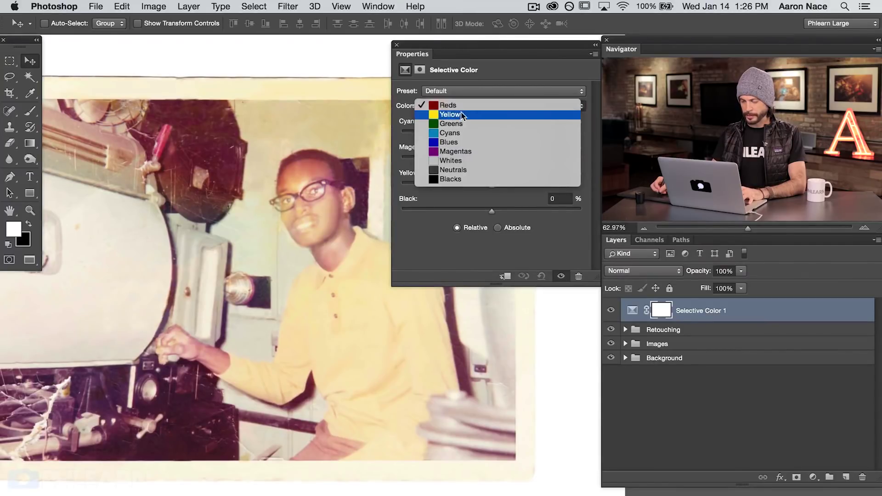
click(461, 118)
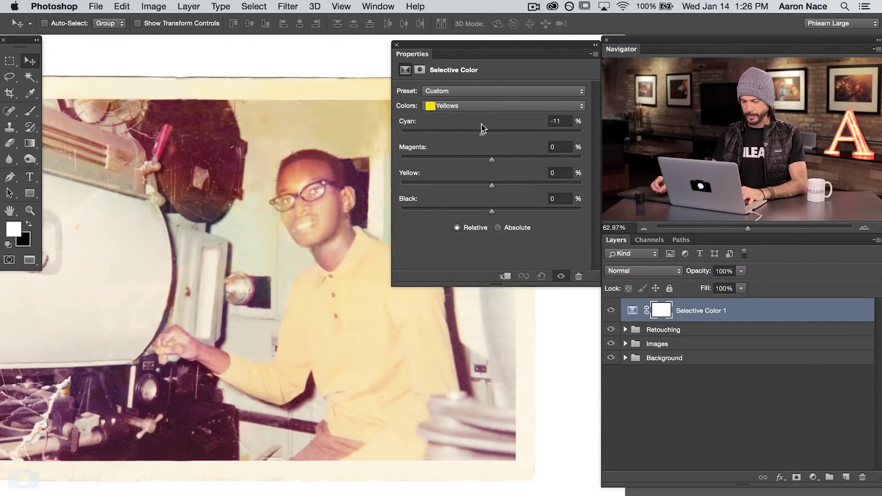
key(super+plus)
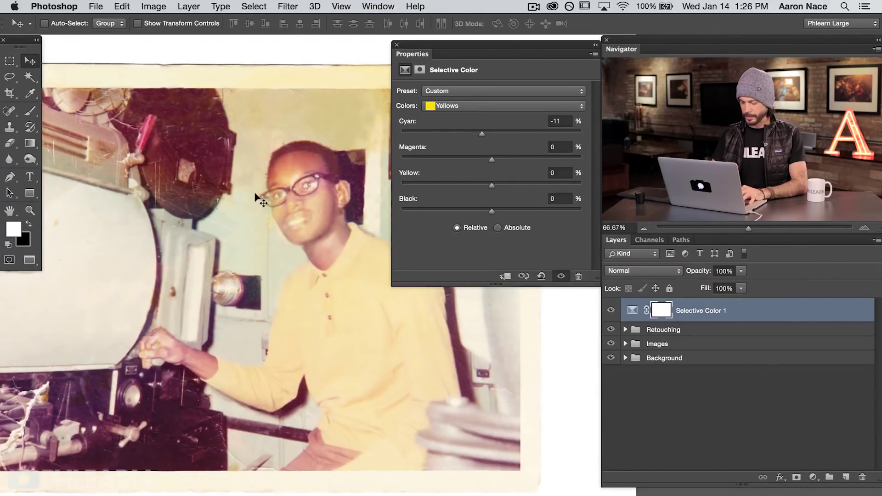
key(super+plus)
drag(216, 191, 226, 363)
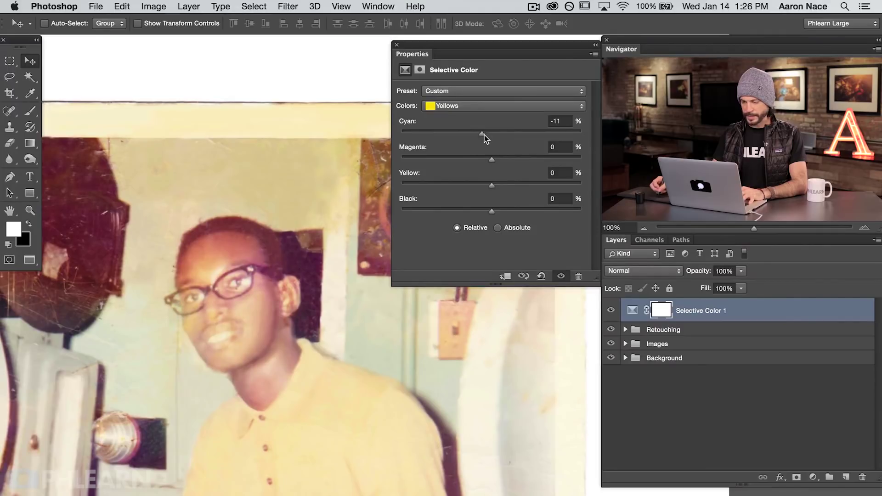
drag(490, 134, 491, 134)
drag(492, 185, 415, 184)
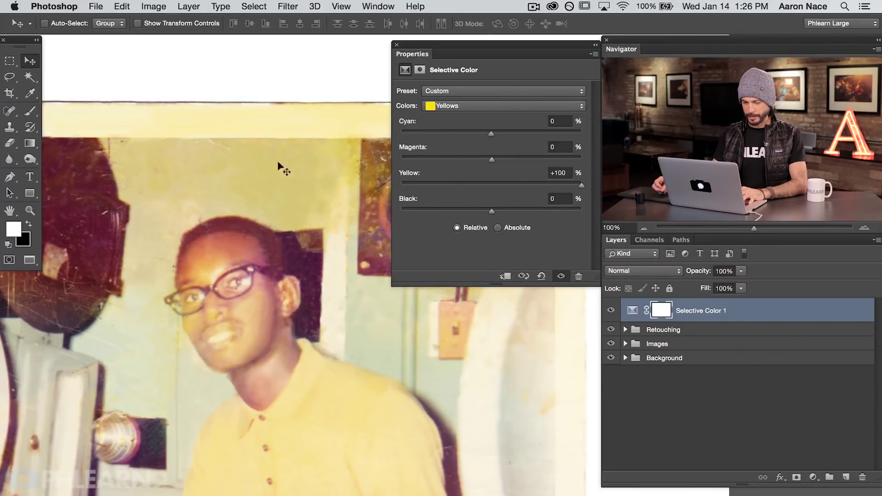
click(447, 185)
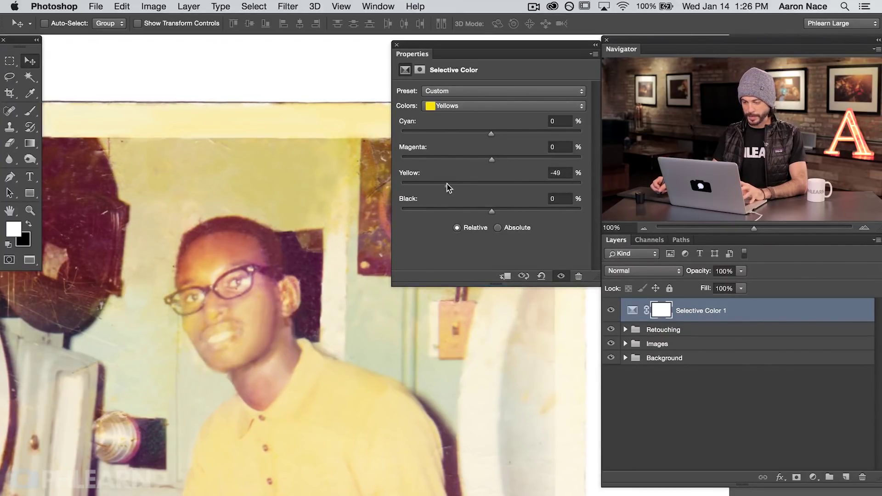
drag(428, 186, 412, 186)
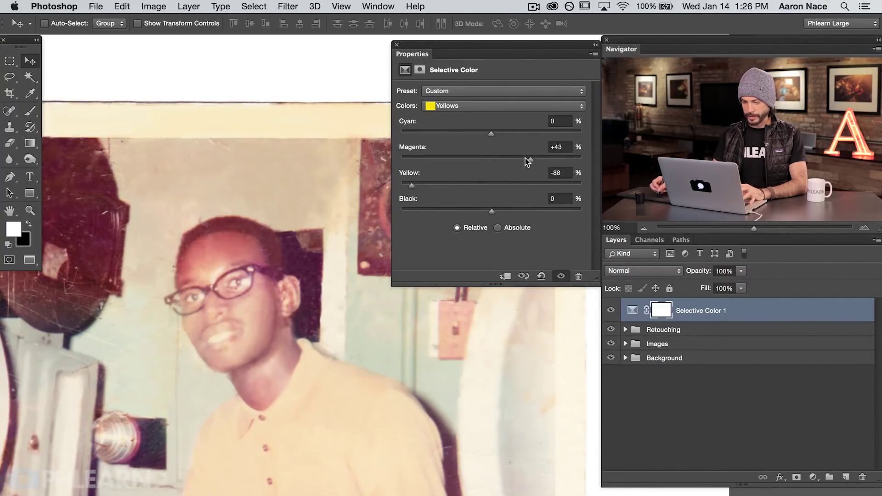
Try different Magenta amounts for the Yellows, return Magenta to 0%, and set Cyan to +33%.
click(462, 160)
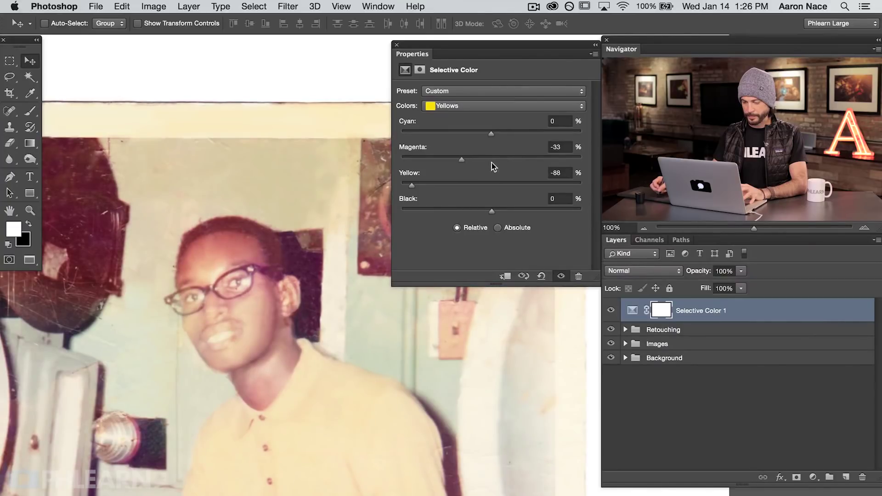
double_click(558, 147)
text(0)
click(515, 132)
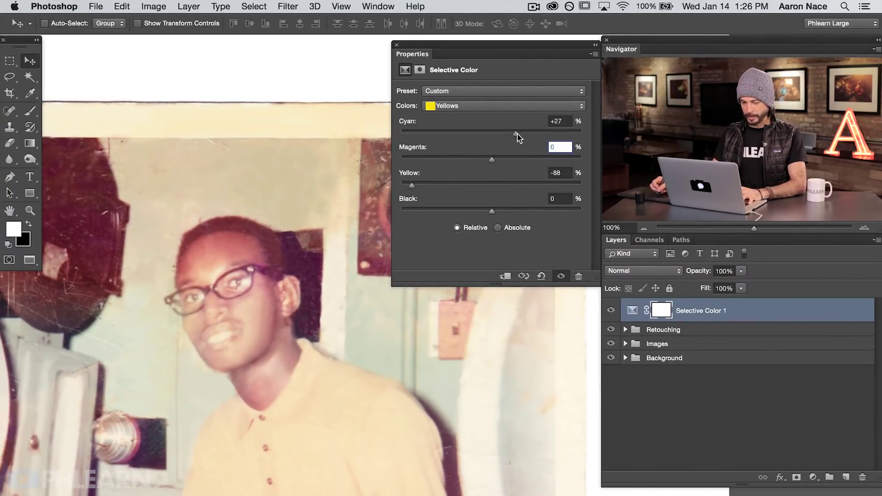
drag(442, 134, 531, 134)
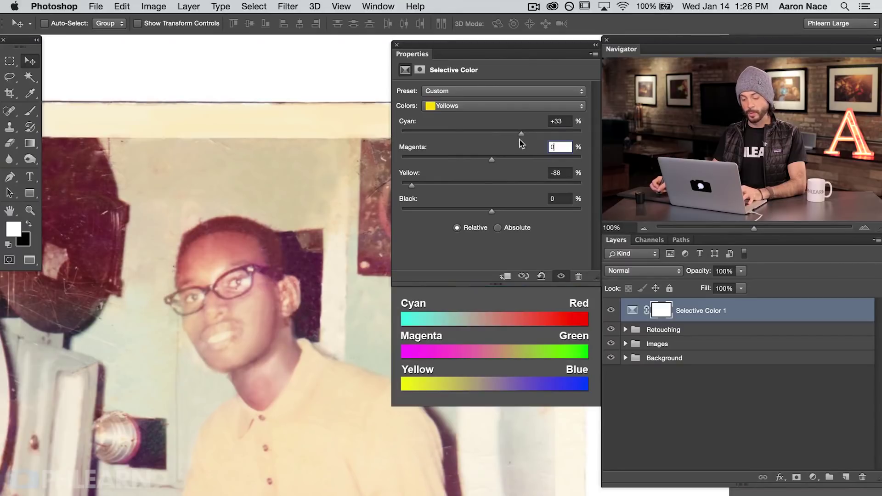
Compare the photo with and without the Selective Color adjustment.
key(super+minus)
drag(259, 363, 227, 298)
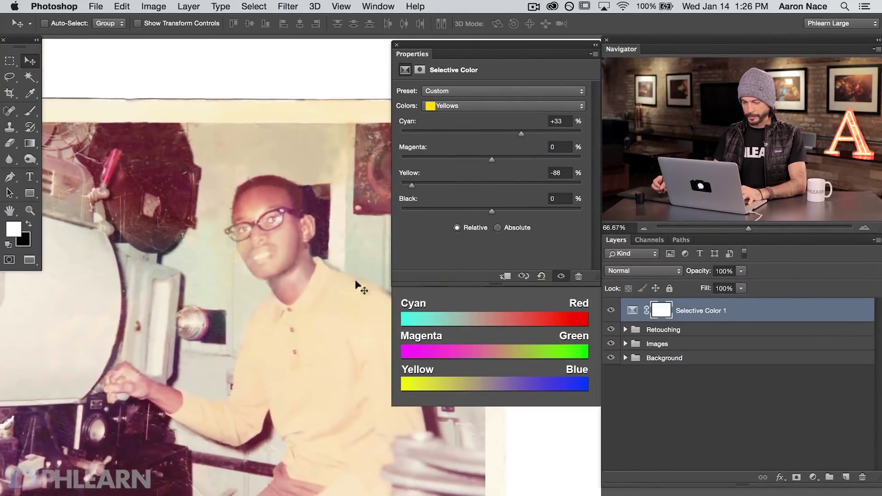
click(606, 311)
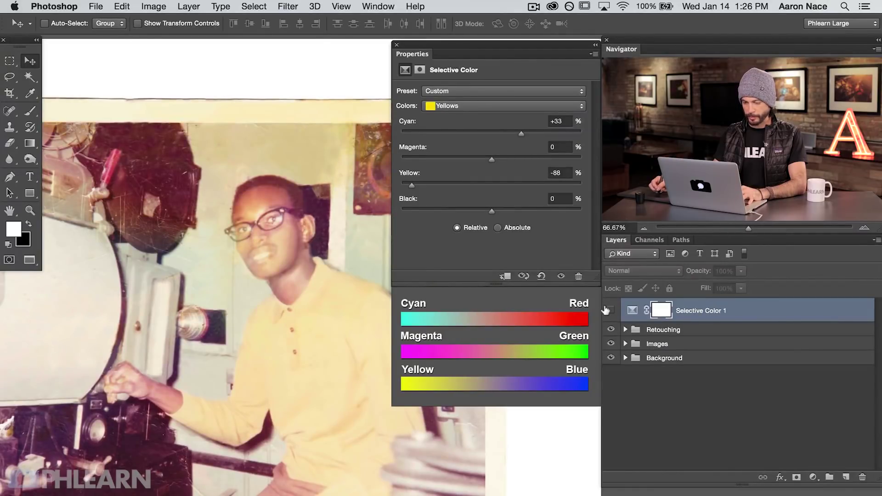
click(607, 311)
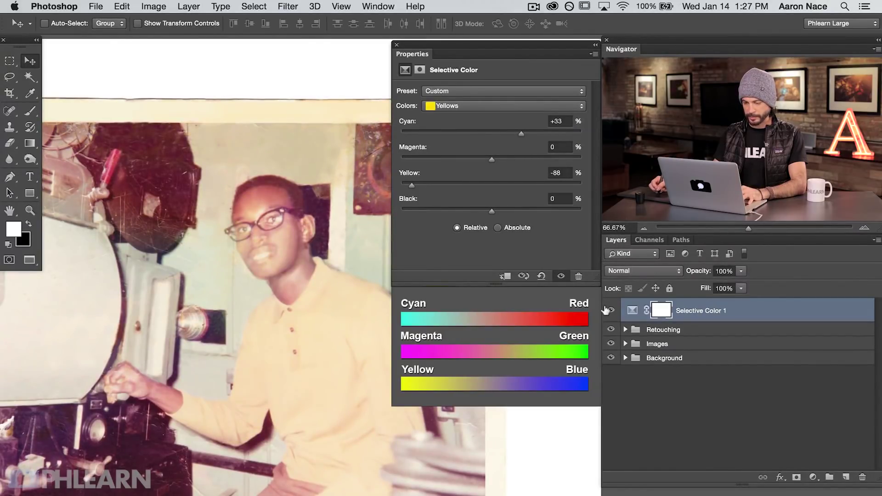
click(607, 311)
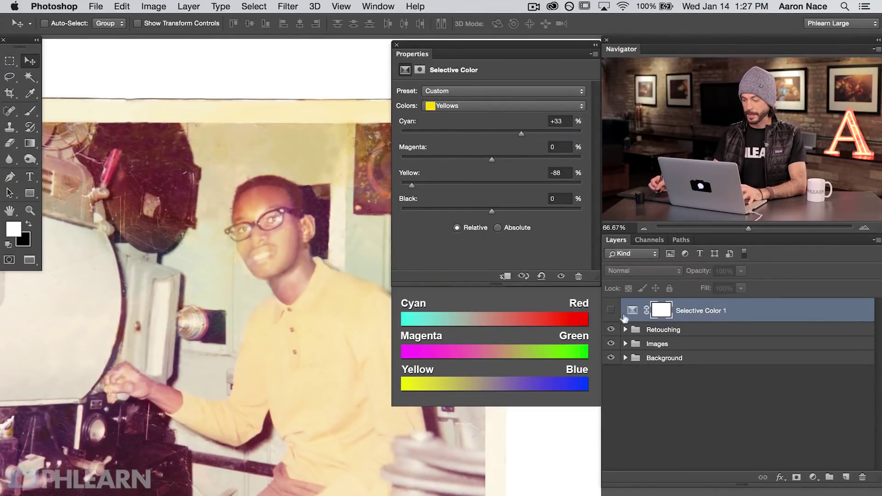
click(610, 310)
drag(257, 331, 339, 334)
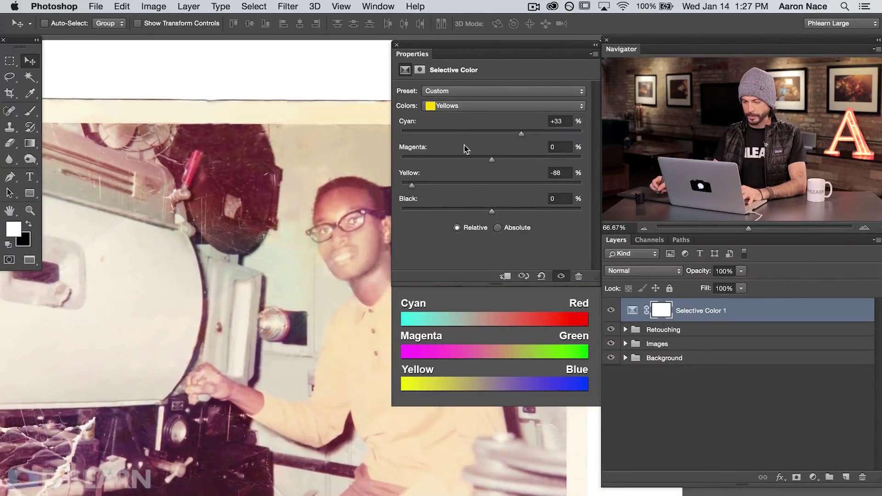
Switch the adjustment to the Reds range and set its Cyan to +63%.
click(450, 106)
click(450, 95)
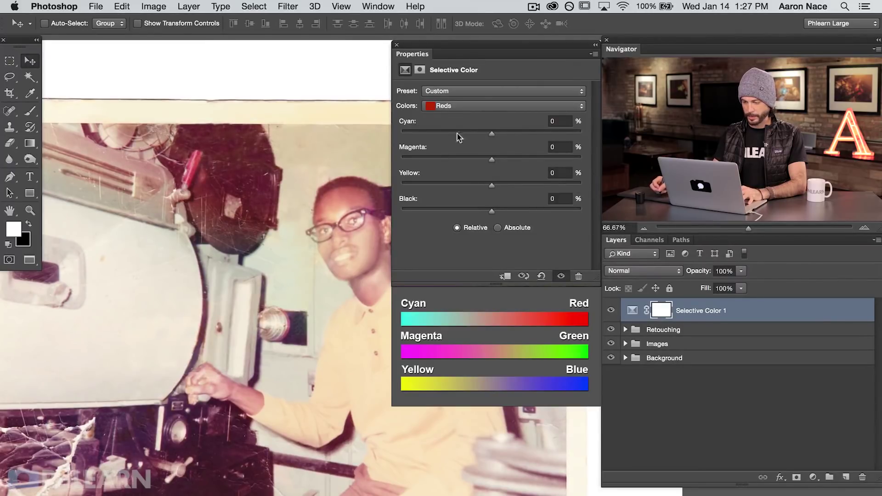
click(437, 131)
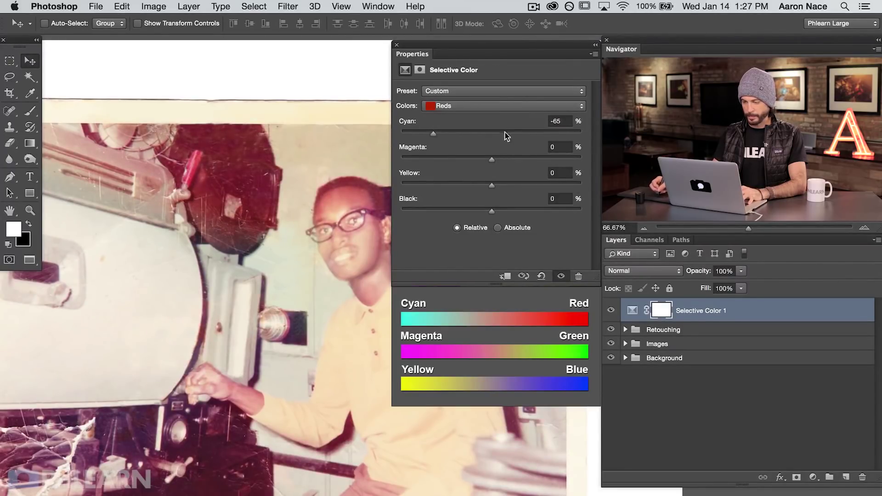
drag(544, 131, 542, 131)
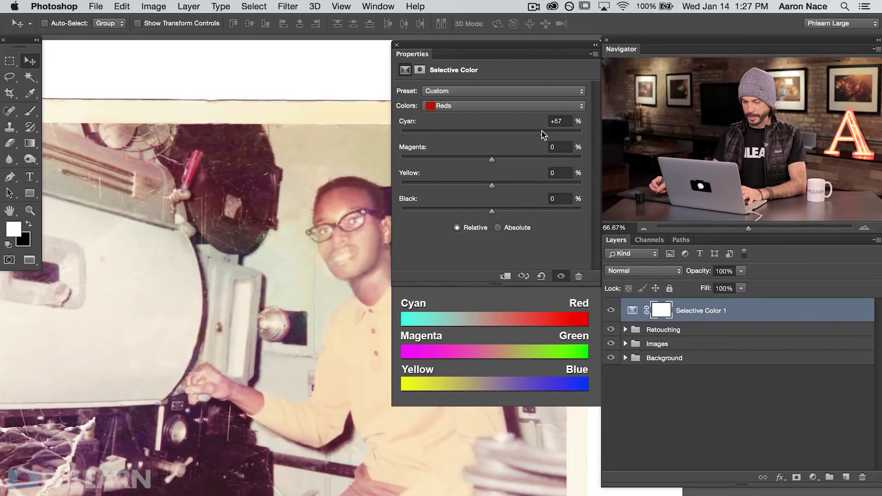
drag(411, 132, 410, 132)
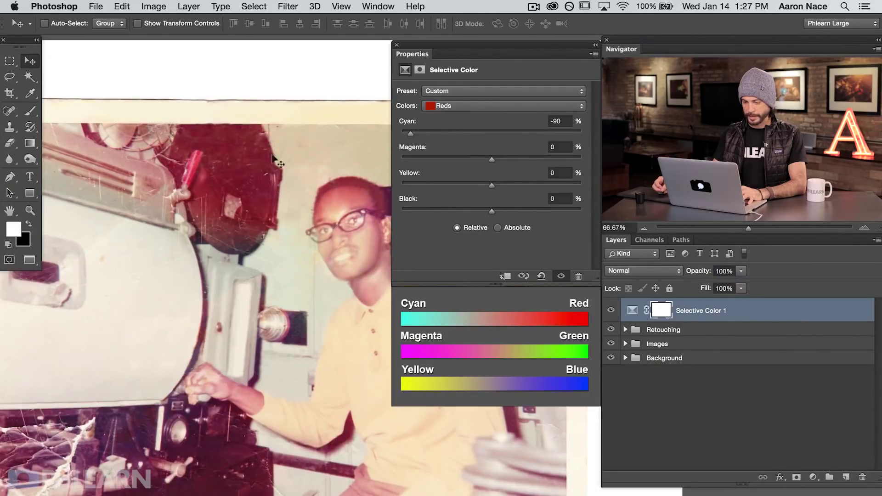
click(542, 130)
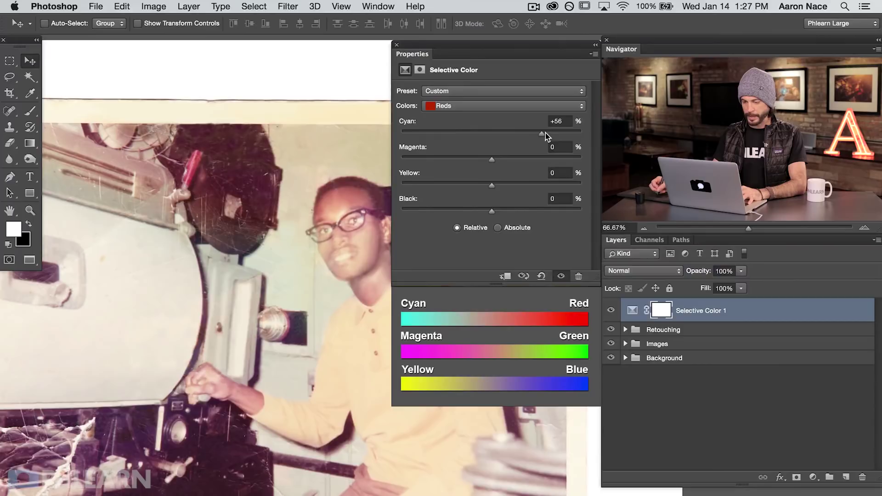
click(548, 132)
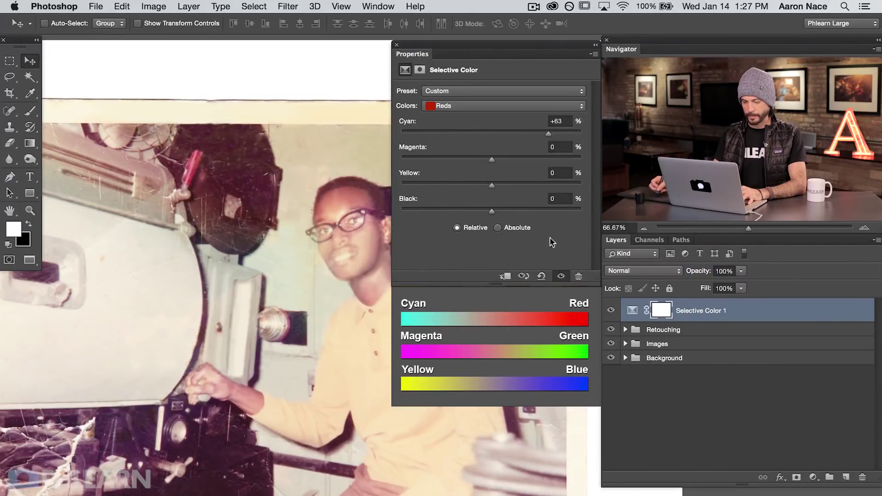
Compare the photo with and without the Selective Color adjustment, and set Yellow to +9% for the Reds.
click(609, 311)
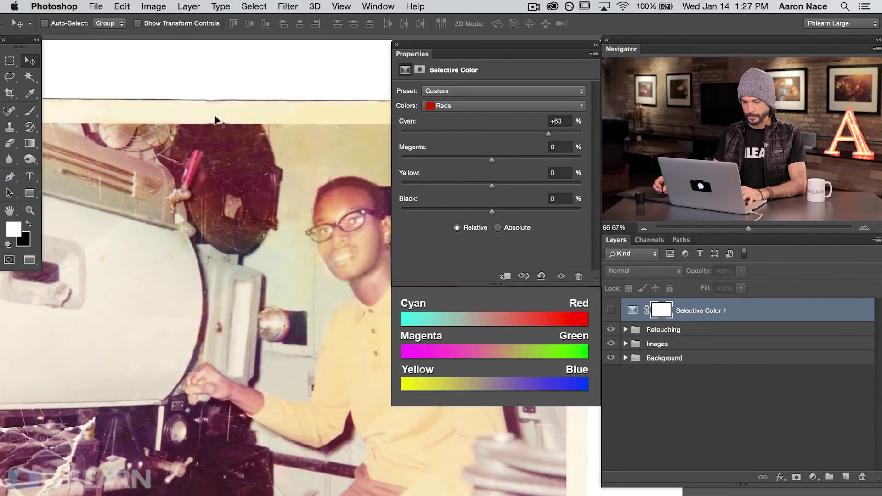
click(609, 310)
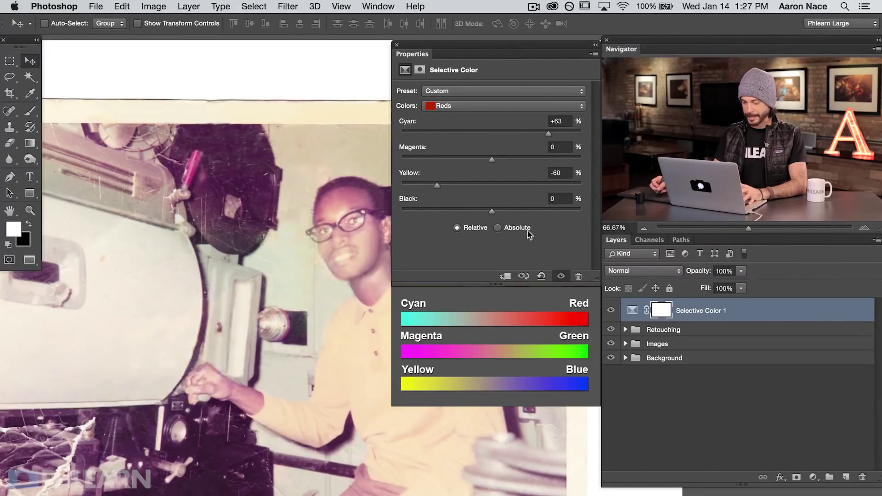
click(526, 184)
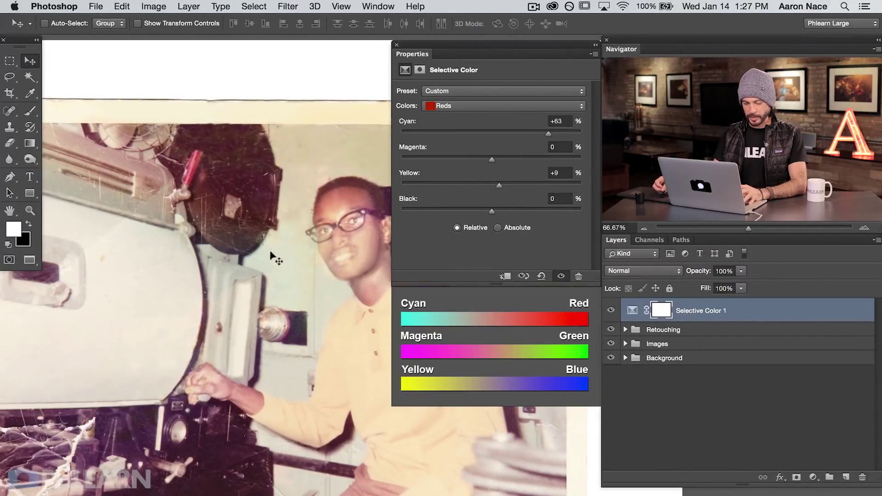
For the Magentas range, set Cyan to +72% and Yellow to +54%, and compare the photo with and without the adjustment.
click(445, 107)
click(464, 151)
drag(431, 132, 560, 135)
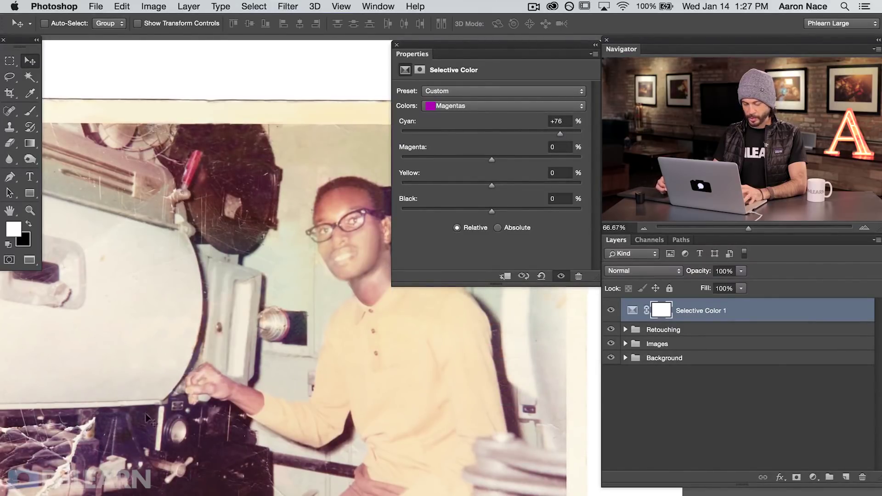
click(413, 134)
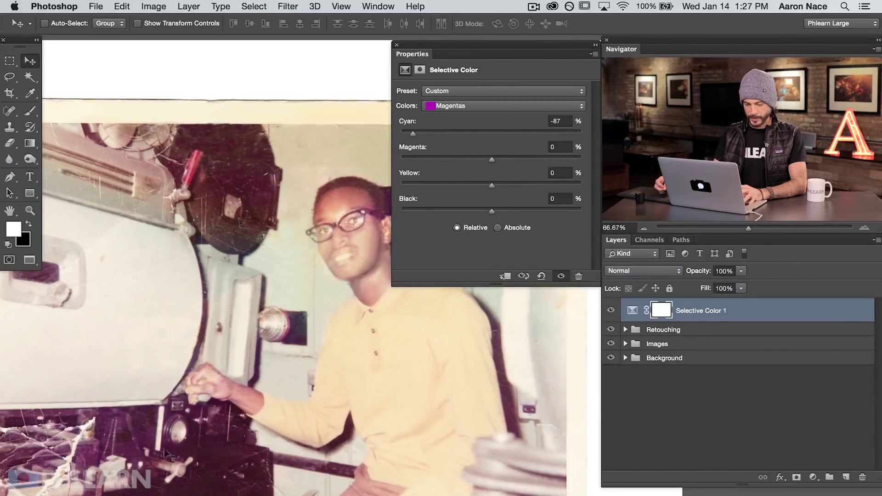
click(555, 133)
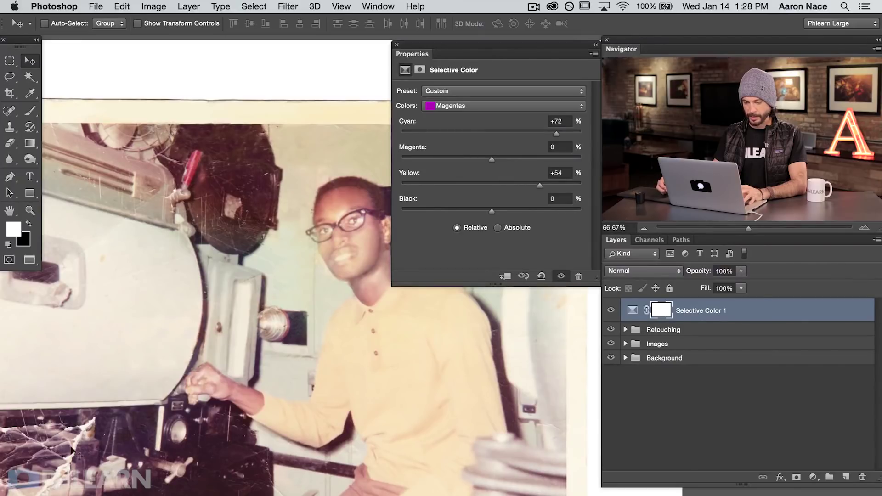
click(610, 310)
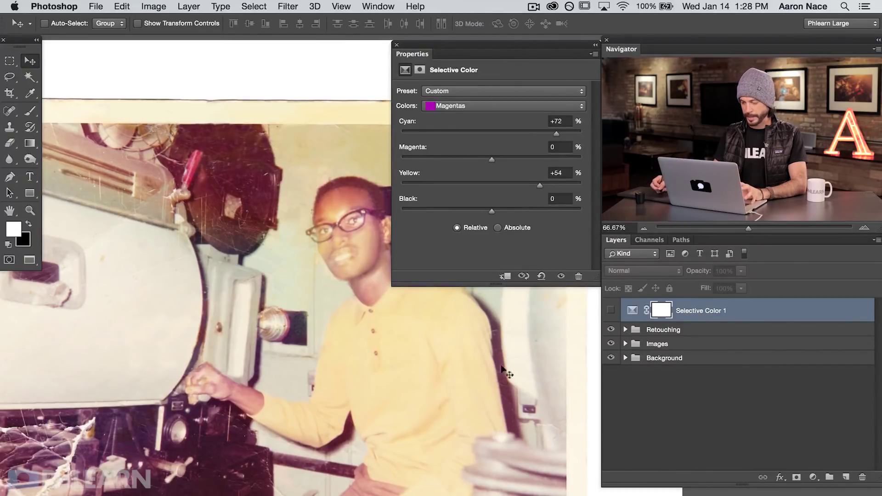
click(611, 310)
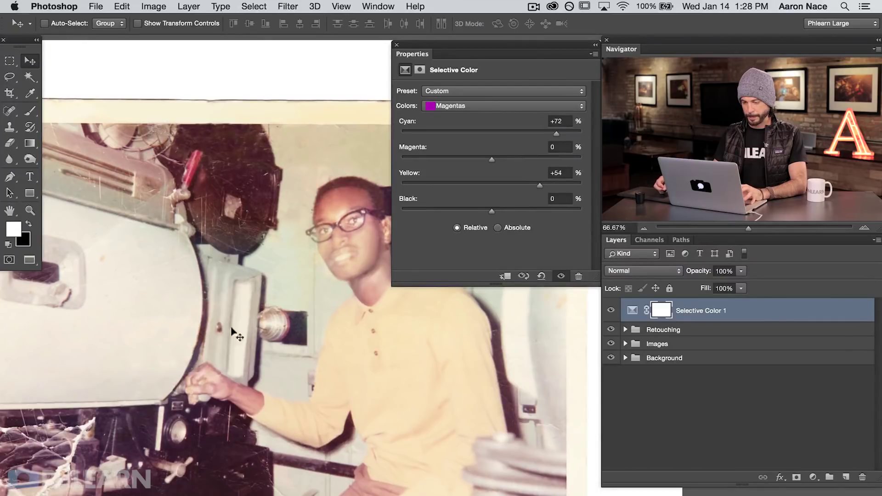
Switch to the Whites range, try different Yellow amounts, and set Yellow to -48%.
click(464, 106)
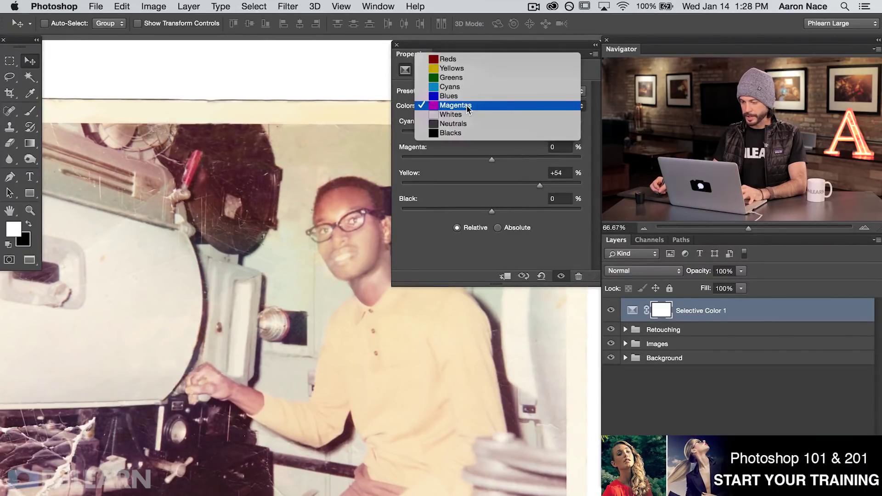
click(490, 115)
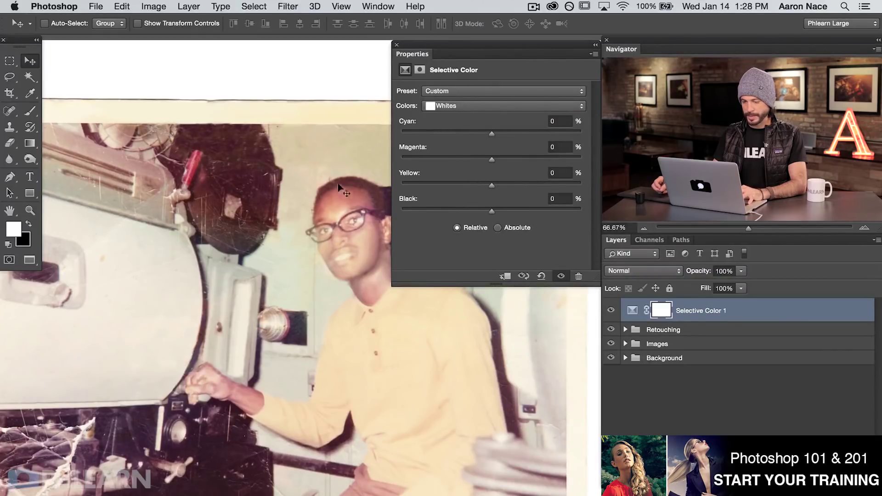
drag(317, 211, 216, 224)
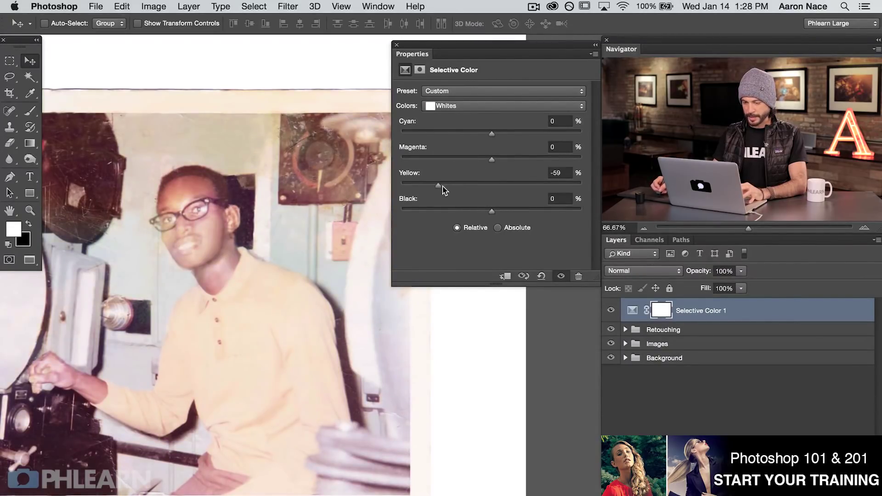
drag(442, 185, 437, 186)
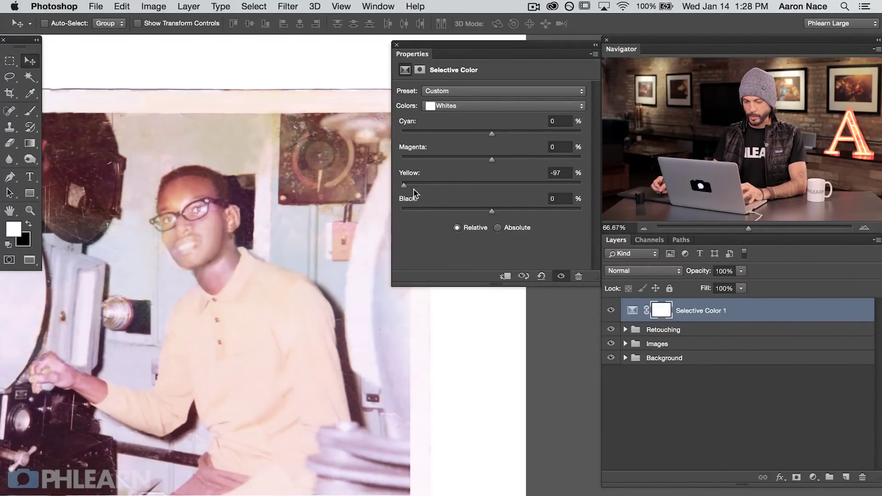
click(458, 186)
drag(458, 184, 453, 184)
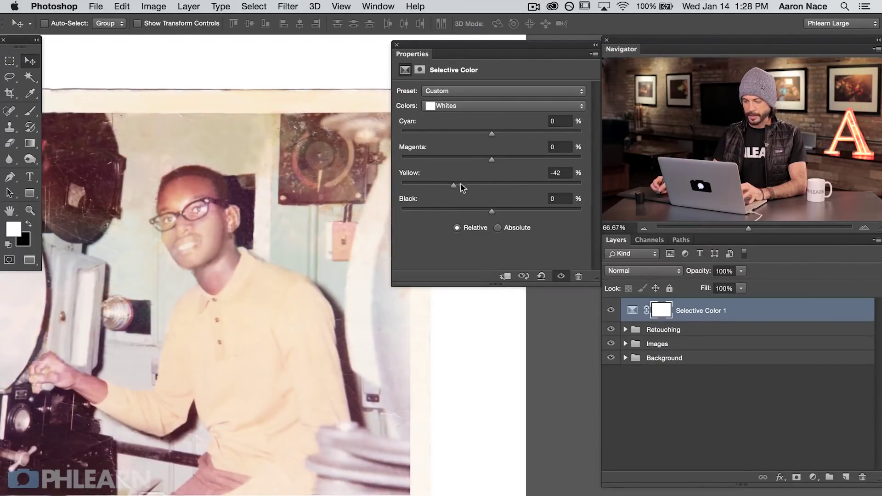
click(547, 183)
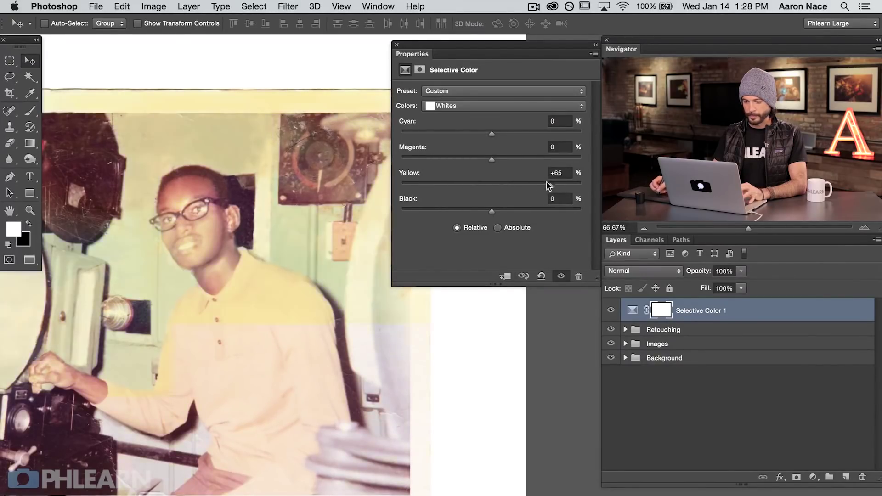
click(449, 185)
drag(228, 333, 343, 334)
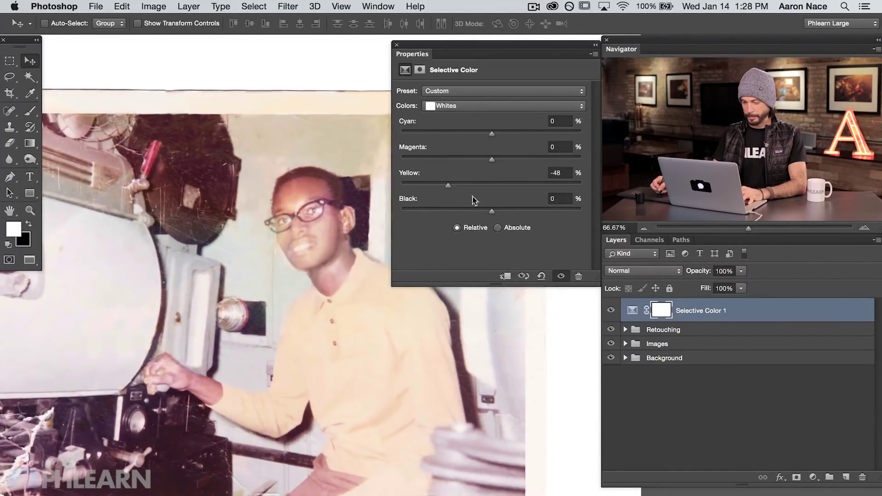
Switch to the Blacks range, try lighter and darker amounts, and set Black to +7%.
click(448, 106)
click(464, 124)
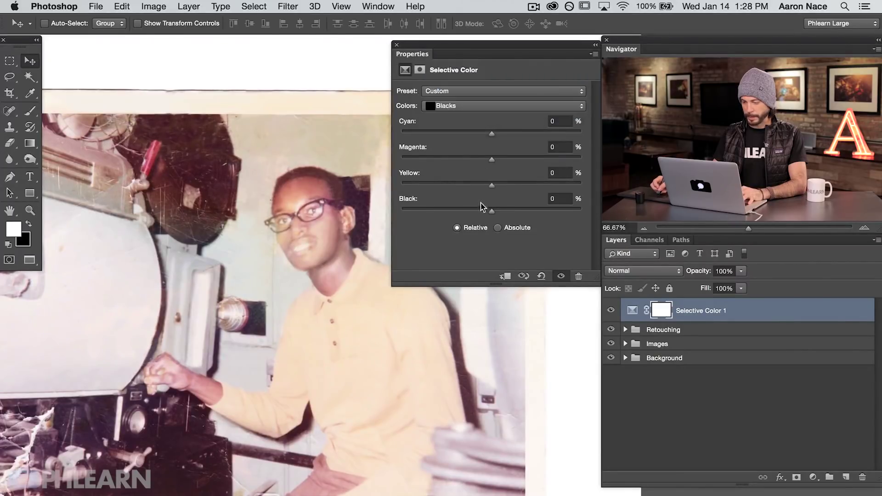
click(510, 210)
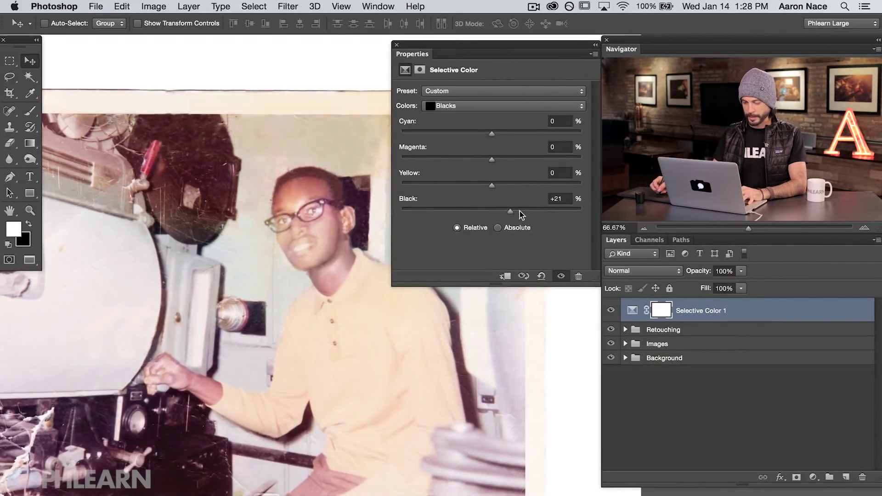
drag(521, 210, 460, 209)
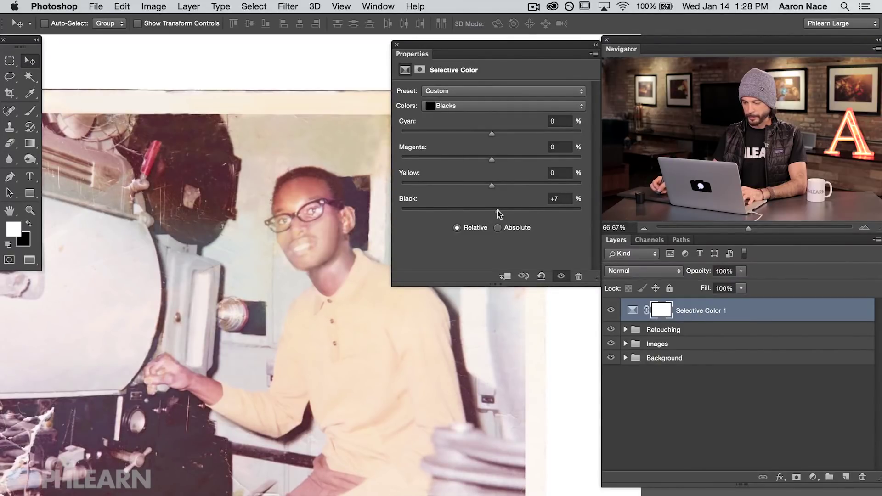
drag(500, 212, 502, 212)
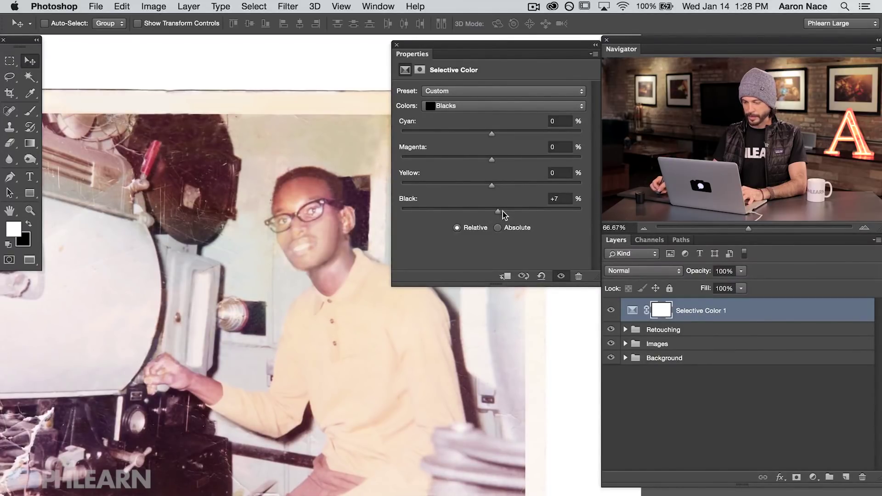
Close the adjustment's properties and compare the whole photo with and without the Selective Color layer.
click(397, 45)
drag(313, 270, 394, 246)
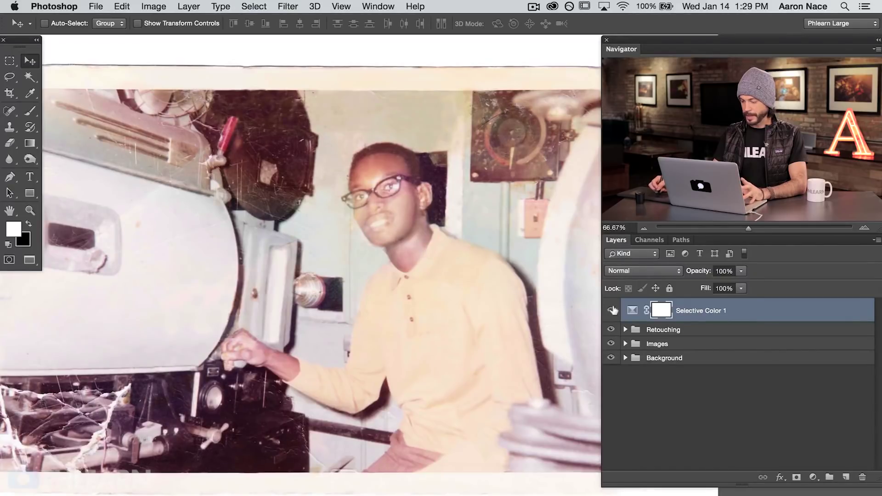
click(610, 311)
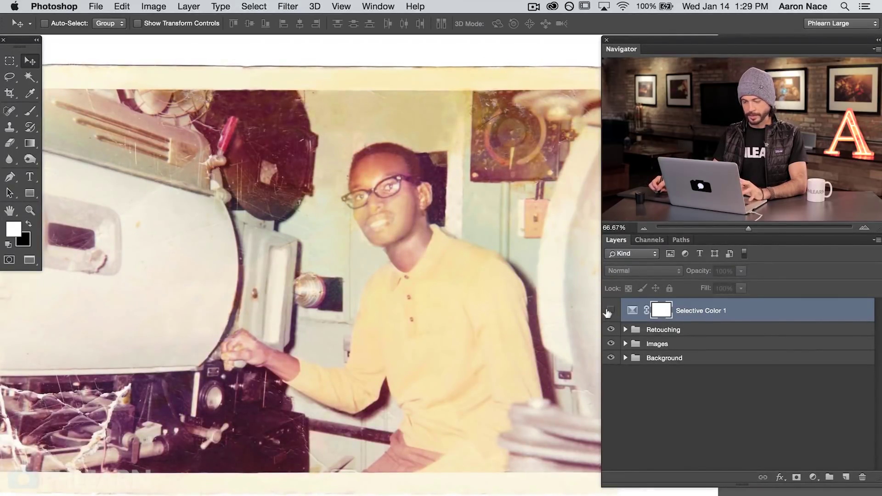
click(610, 311)
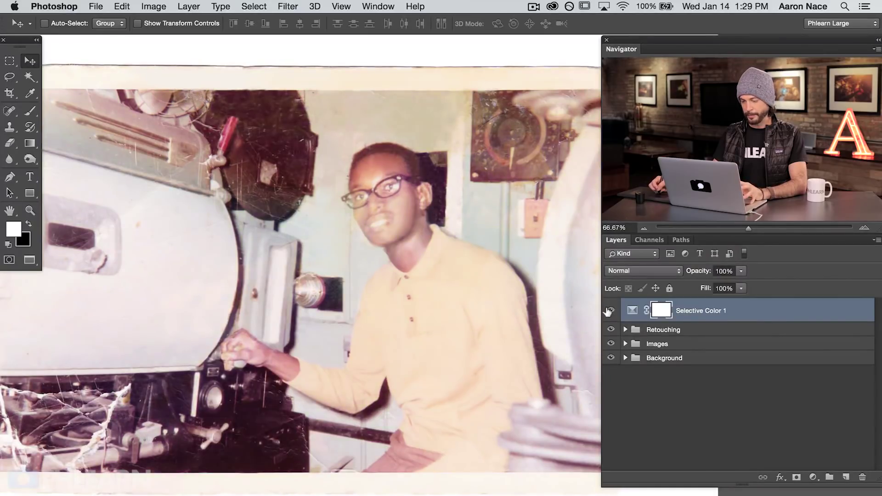
click(610, 311)
click(609, 311)
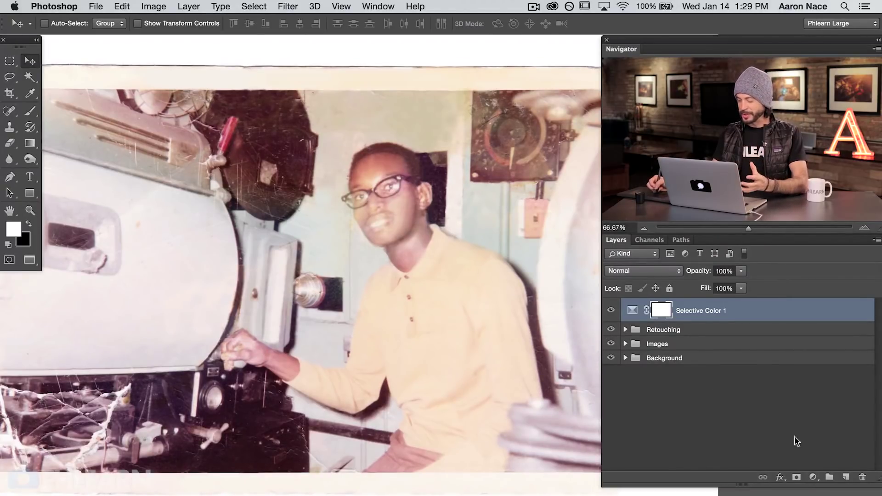
Add a Hue/Saturation adjustment layer with Saturation at +34 and invert its mask to black.
click(813, 478)
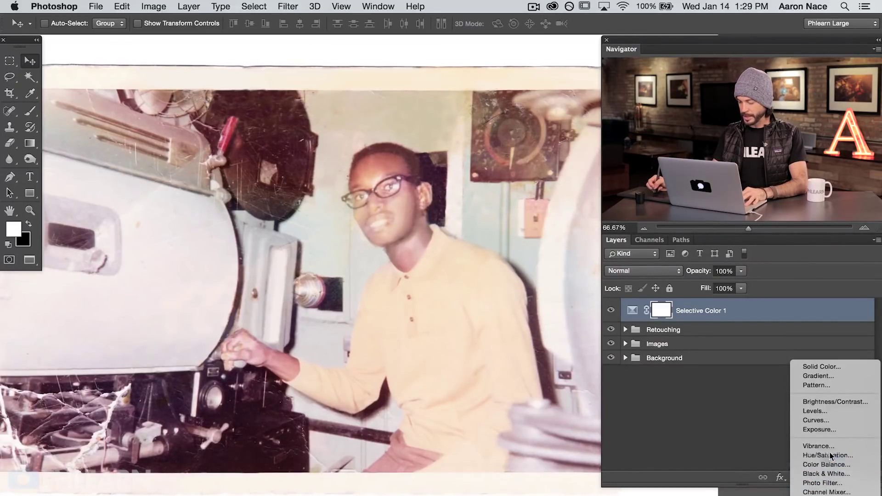
click(827, 455)
drag(516, 165, 534, 164)
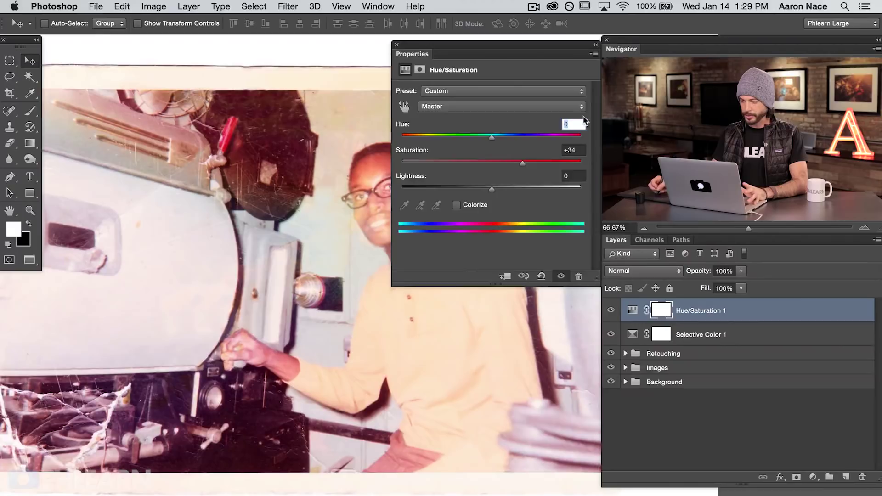
click(397, 44)
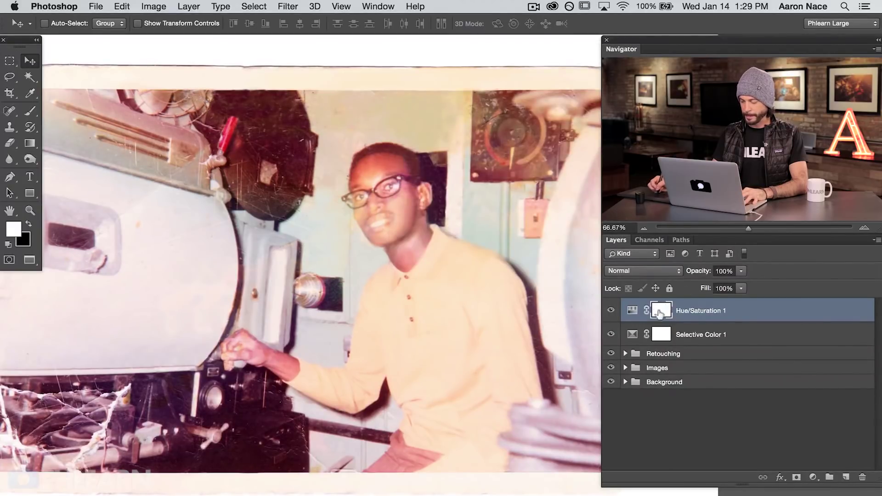
key(super+i)
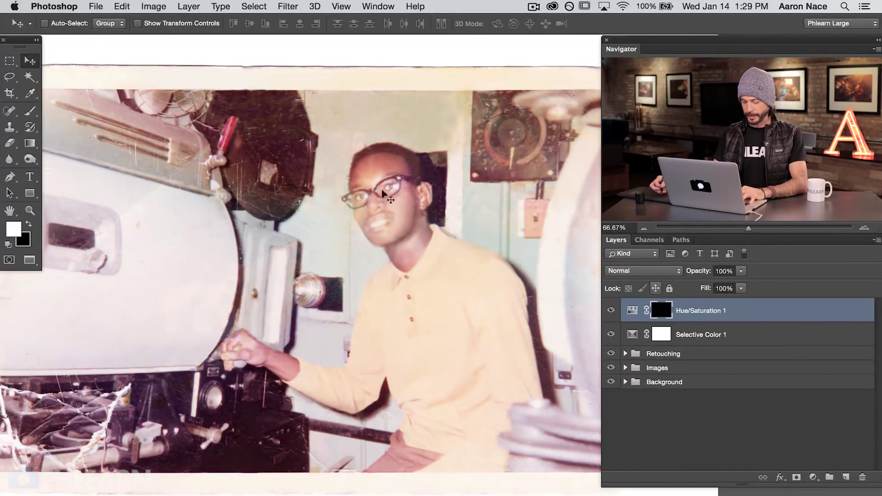
Paint white on the Hue/Saturation mask over the man's skin and shirt with a soft brush at 20% opacity and 70% flow.
key(b)
drag(407, 320, 418, 321)
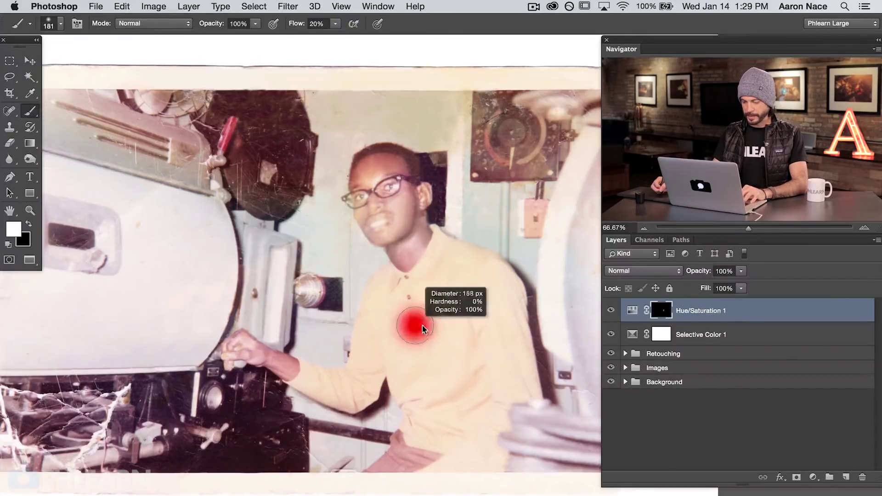
key(shift+7)
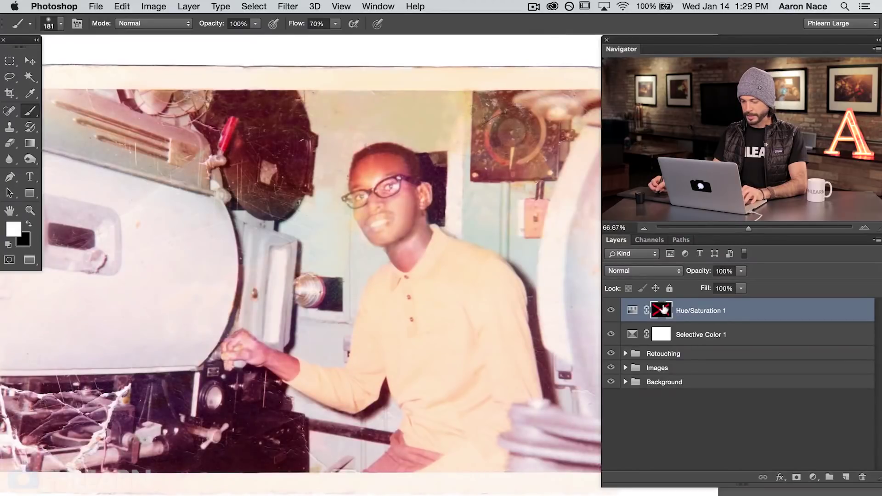
key(2)
mouse_move(385, 232)
mouse_down()
mouse_move(409, 244)
mouse_move(391, 239)
mouse_up()
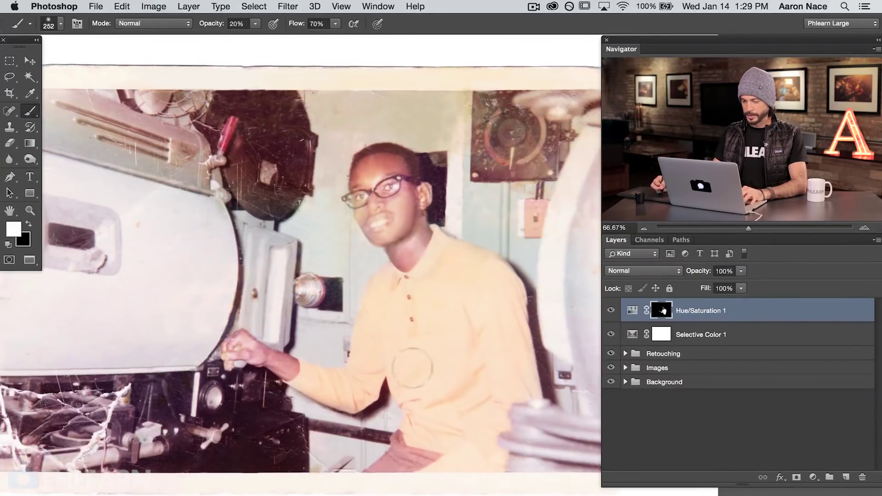
drag(418, 376, 423, 388)
Compare the photo with and without the masked Hue/Saturation adjustment.
click(610, 311)
click(609, 312)
click(609, 311)
click(609, 311)
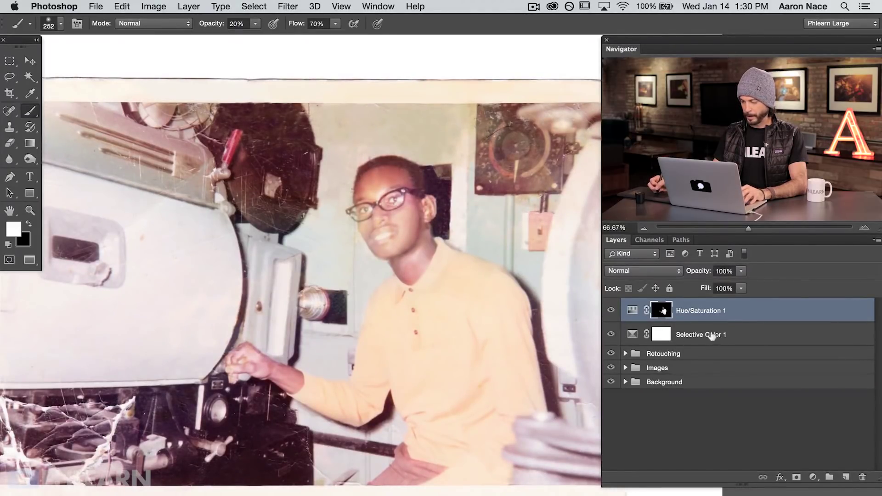
Group the Hue/Saturation and Selective Color layers and name the group Color.
shift+click(734, 335)
key(super+g)
double_click(677, 305)
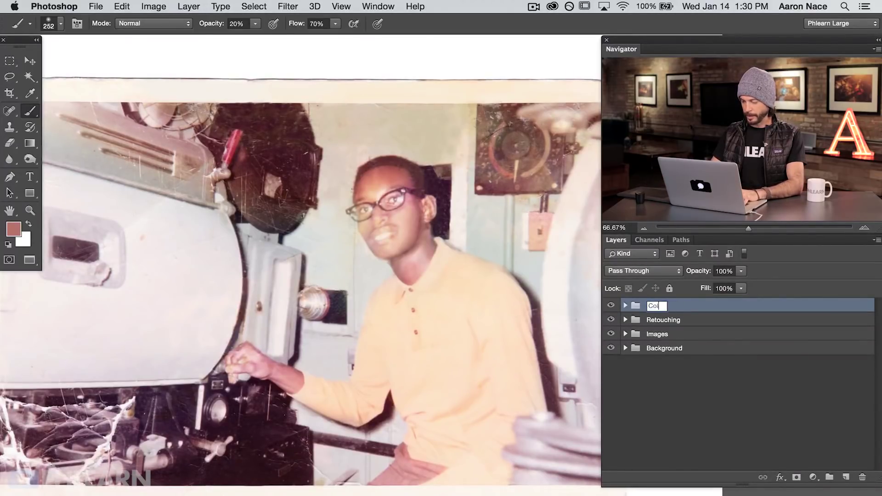
text(Color)
key(Return)
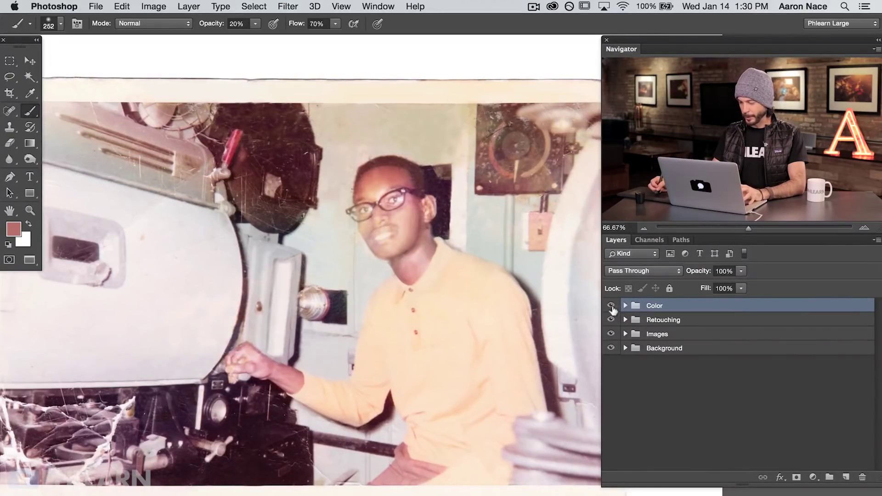
Hide the Color, Retouching and Images groups and the Color Fill 1 layer to view the original torn photo.
click(610, 334)
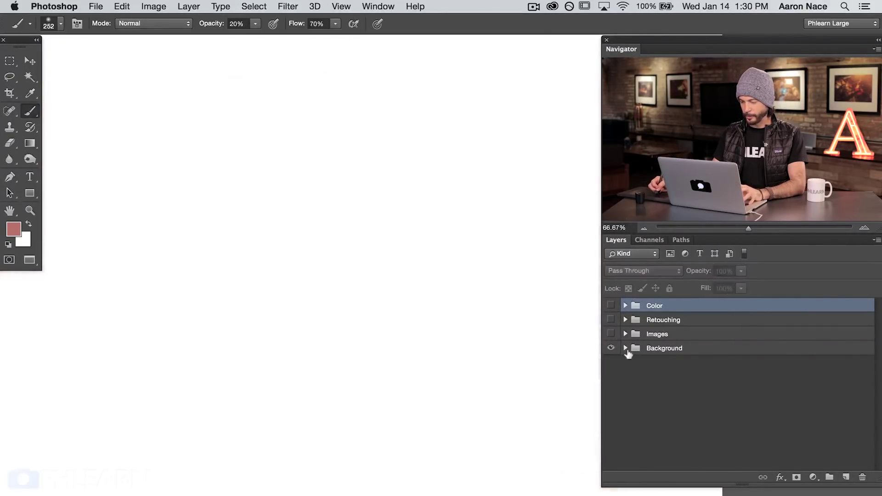
click(625, 349)
click(611, 367)
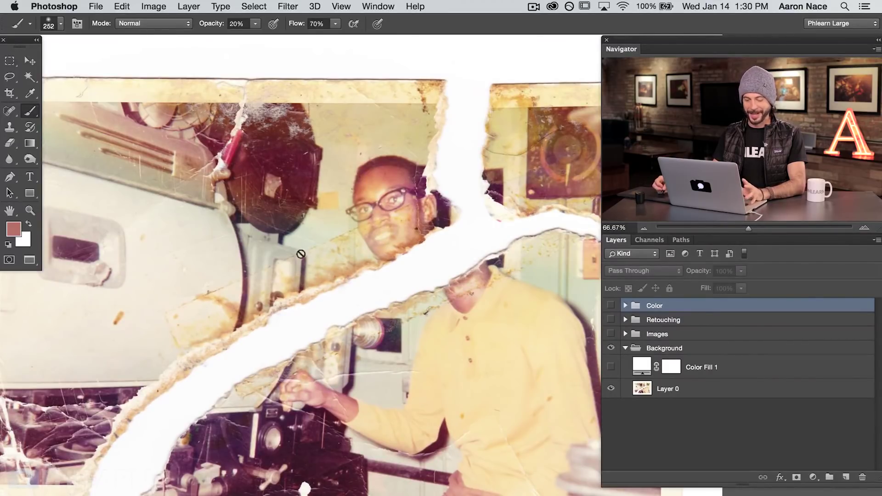
Show the Images group and hide its Layer 2 and Layer 3 so only the torn piece on Layer 1 remains.
click(625, 348)
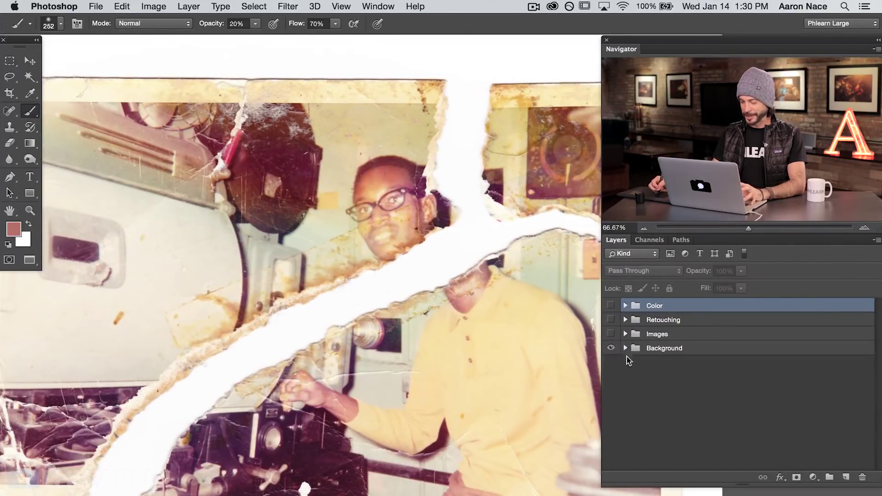
click(610, 334)
click(625, 334)
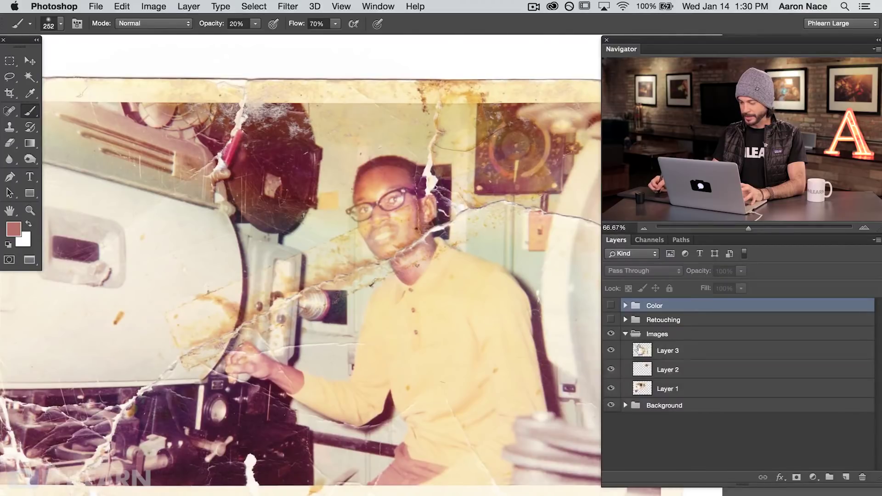
click(610, 405)
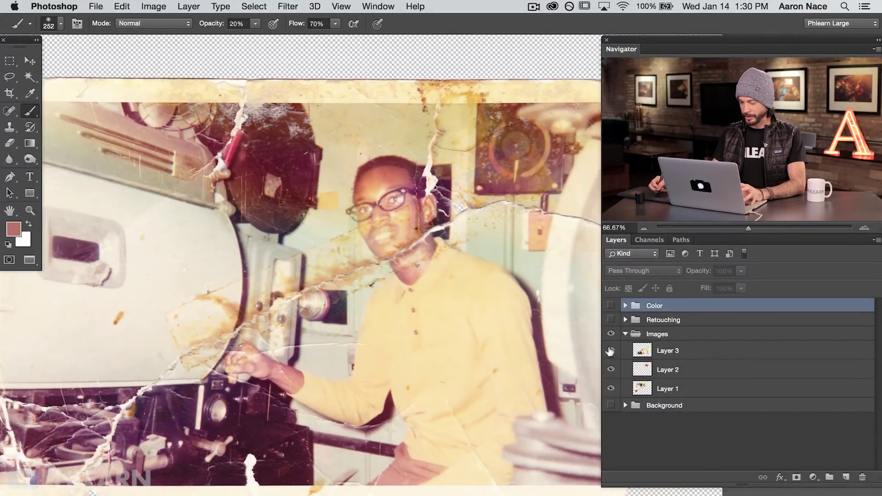
click(611, 387)
Show the Background group with the white Color Fill 1 layer visible and the original photo on Layer 0 hidden.
click(611, 405)
click(625, 406)
click(610, 445)
click(611, 424)
click(624, 405)
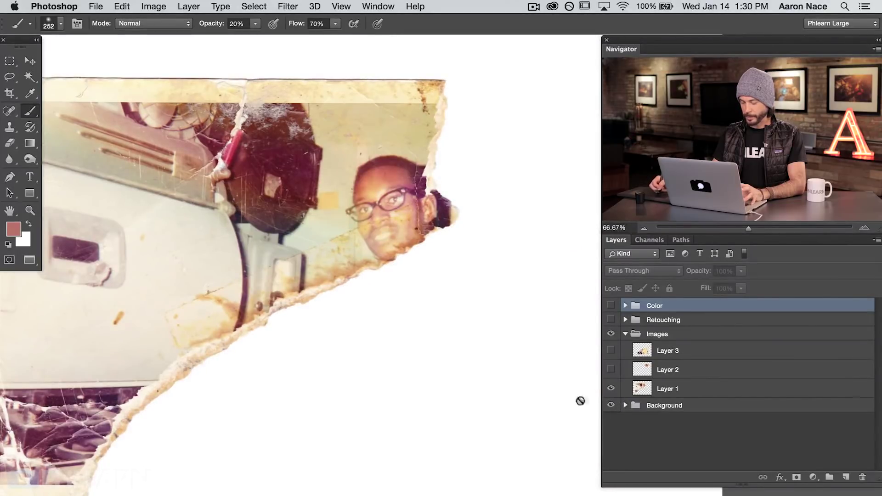
Show Layer 2 and Layer 3 in the Images group to reassemble the torn photo.
click(611, 370)
click(611, 350)
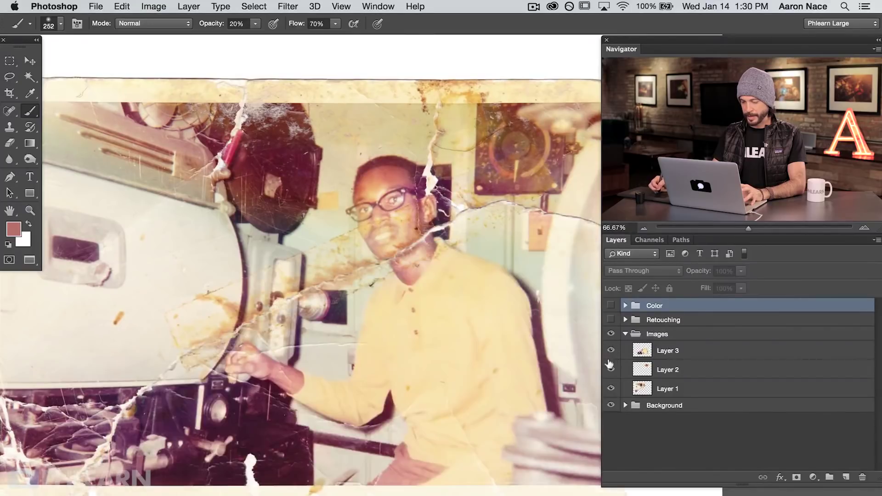
click(624, 335)
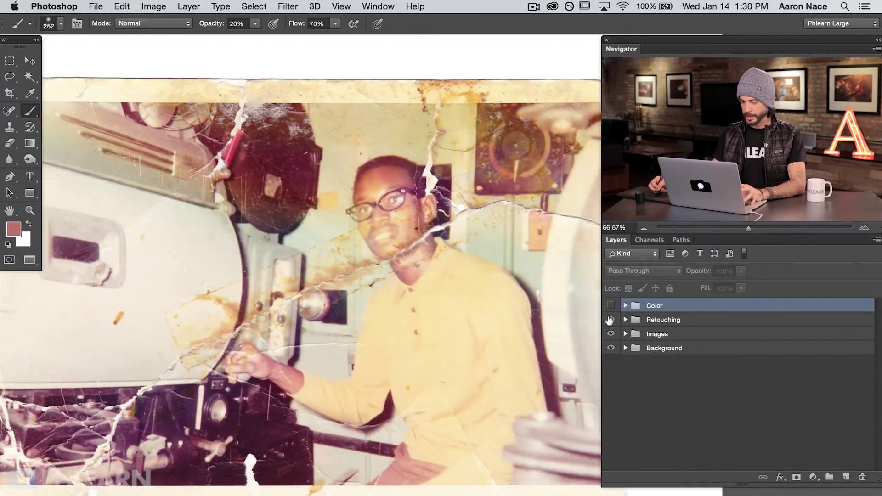
Compare the photo with and without the Retouching group, leaving it visible, and show the Color group as well.
click(611, 320)
click(610, 320)
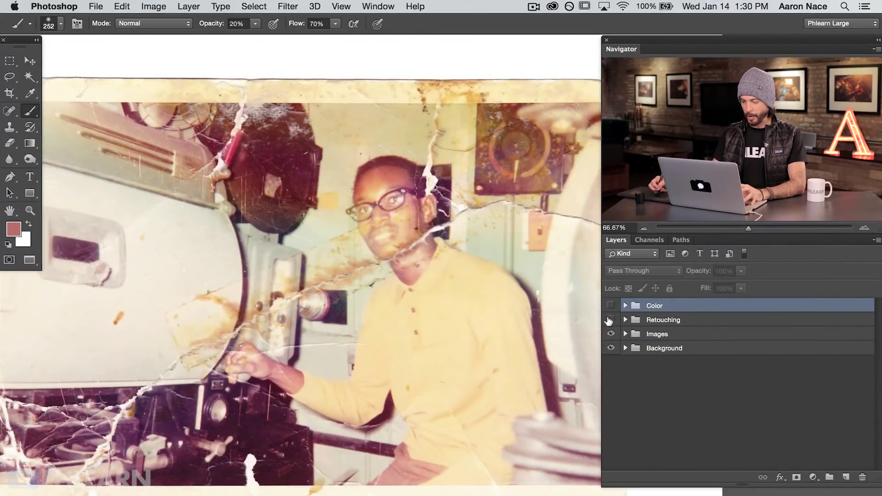
click(610, 320)
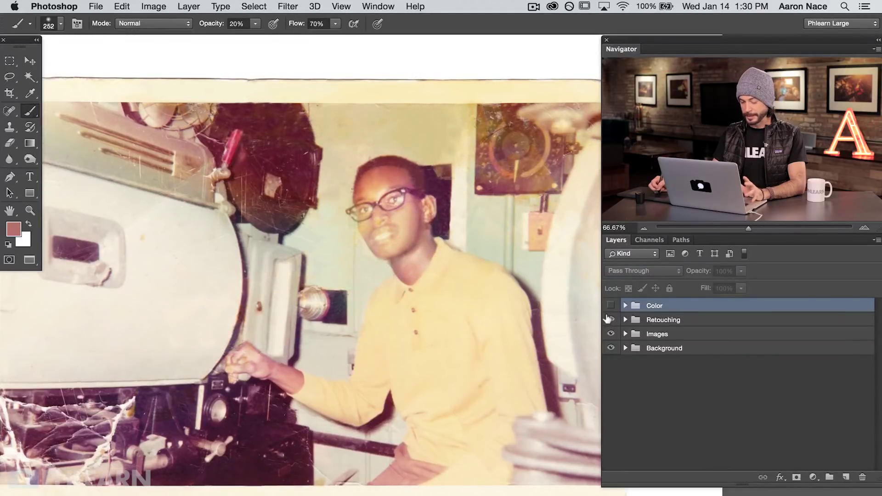
click(610, 306)
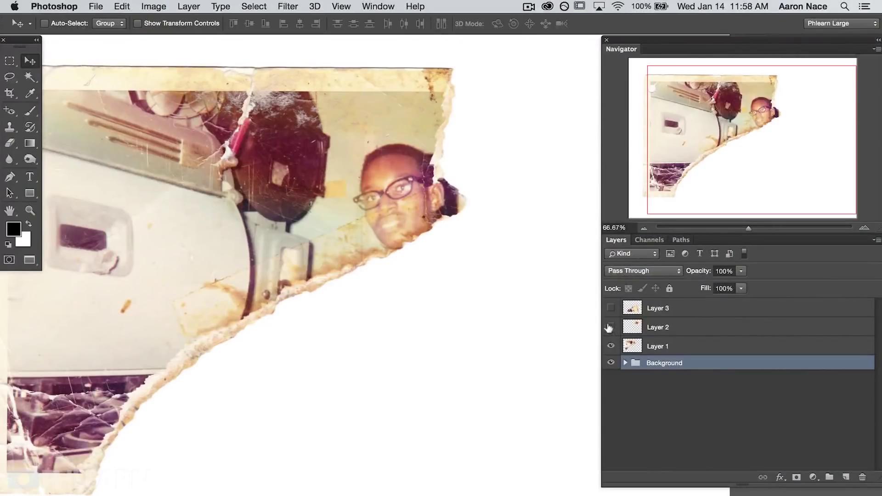
Show the torn pieces on Layer 2 and Layer 3 beside the piece on Layer 1.
click(611, 327)
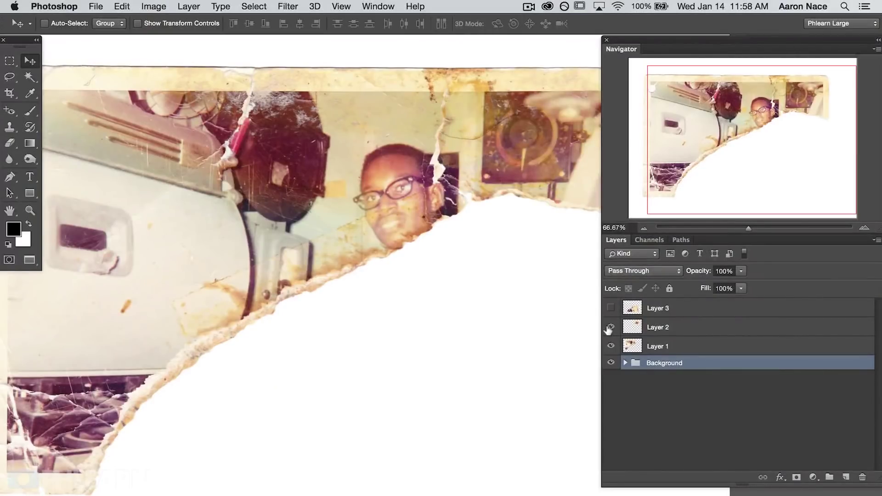
click(609, 309)
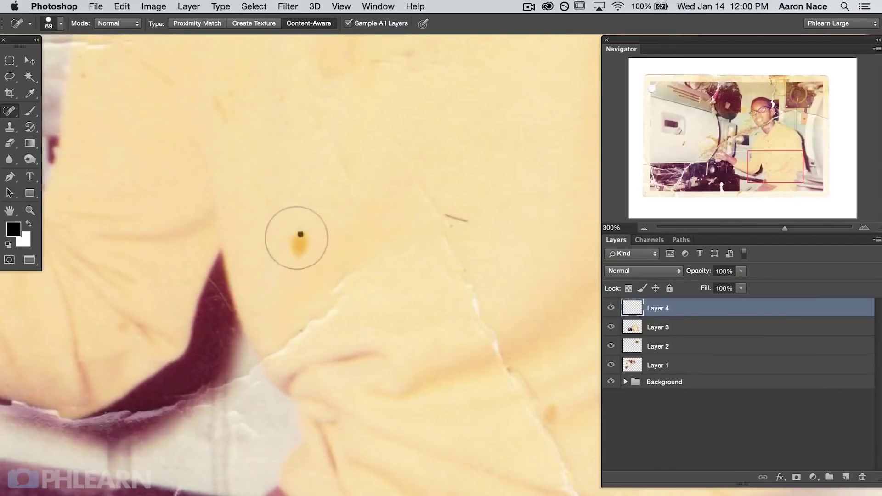
Heal the orange stain on the shirt with content-aware spot healing and clone clean wall over the white crease above the man's forearm.
click(297, 243)
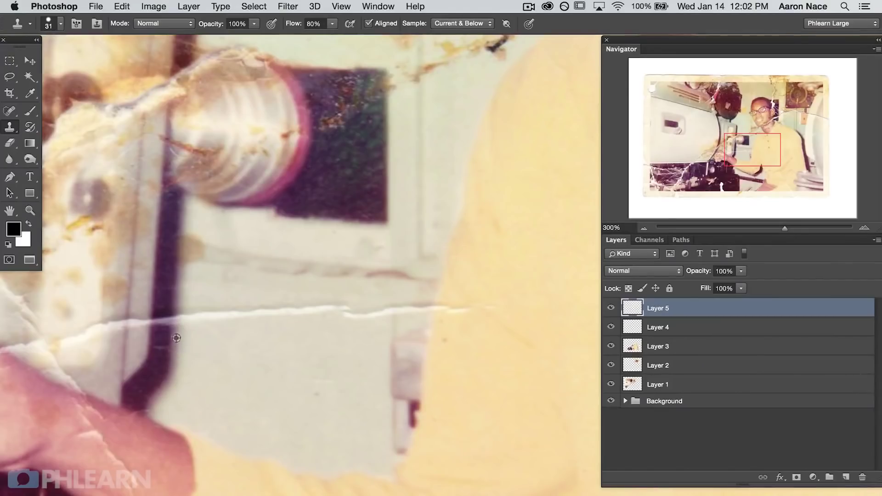
mouse_move(209, 321)
mouse_down()
mouse_move(283, 314)
mouse_move(314, 335)
mouse_up()
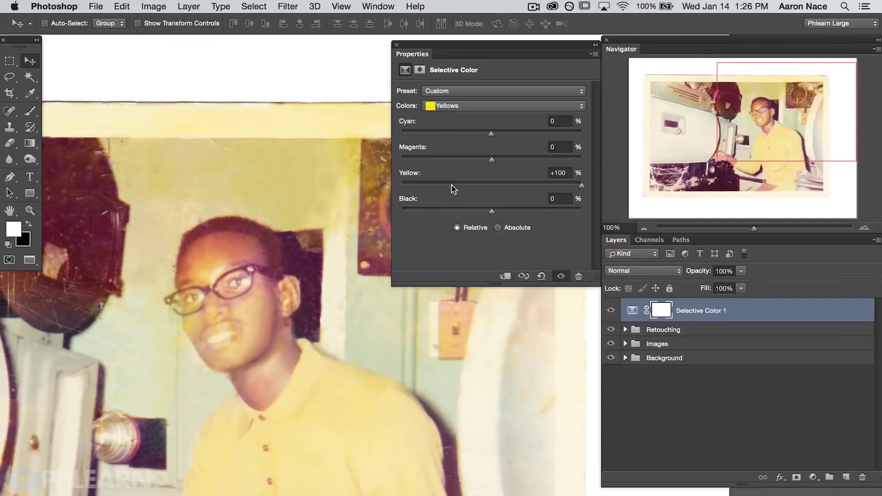
In the Selective Color adjustment, reduce the yellow in the Yellows and set the cyan in the Reds to +56%.
click(447, 183)
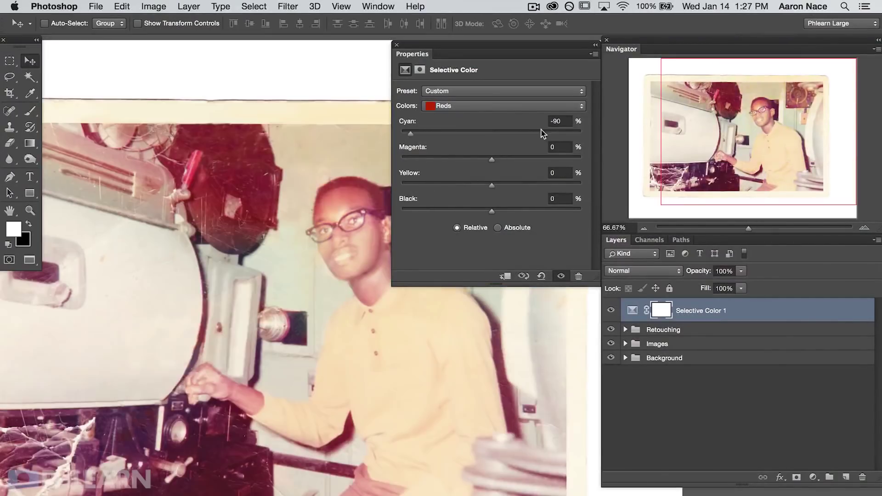
drag(542, 133, 544, 133)
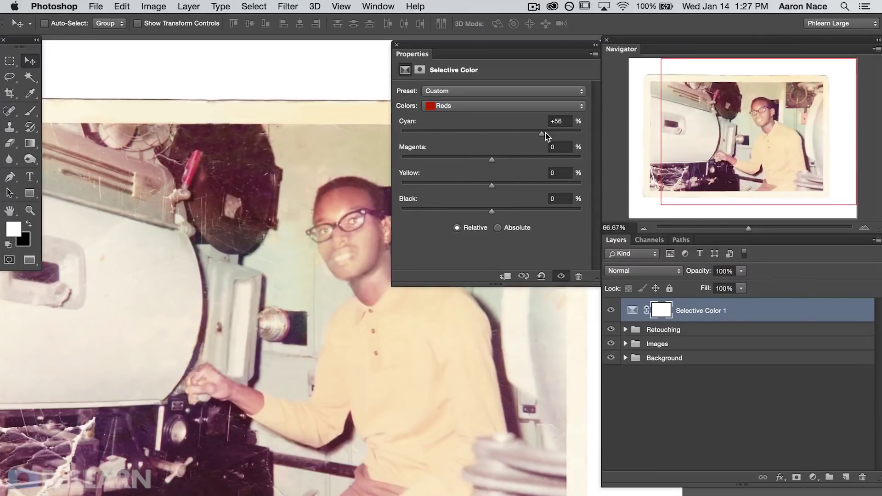